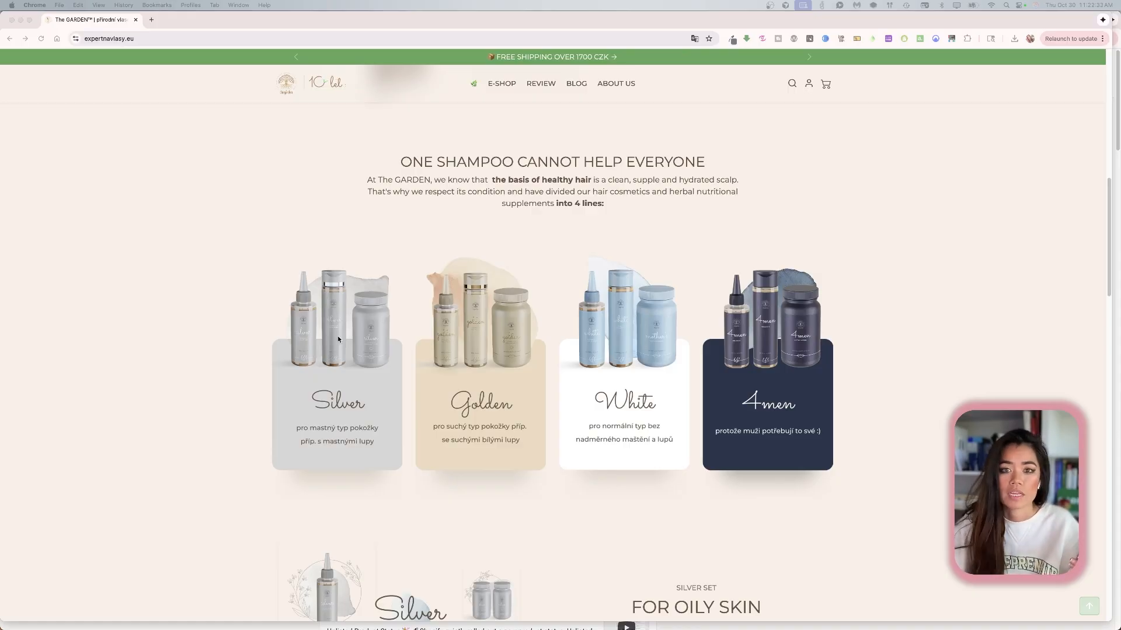
Open the Silver and Golden product card images from the shop page in separate new tabs.
{"action": "right_click", "coordinate": [338, 339]}
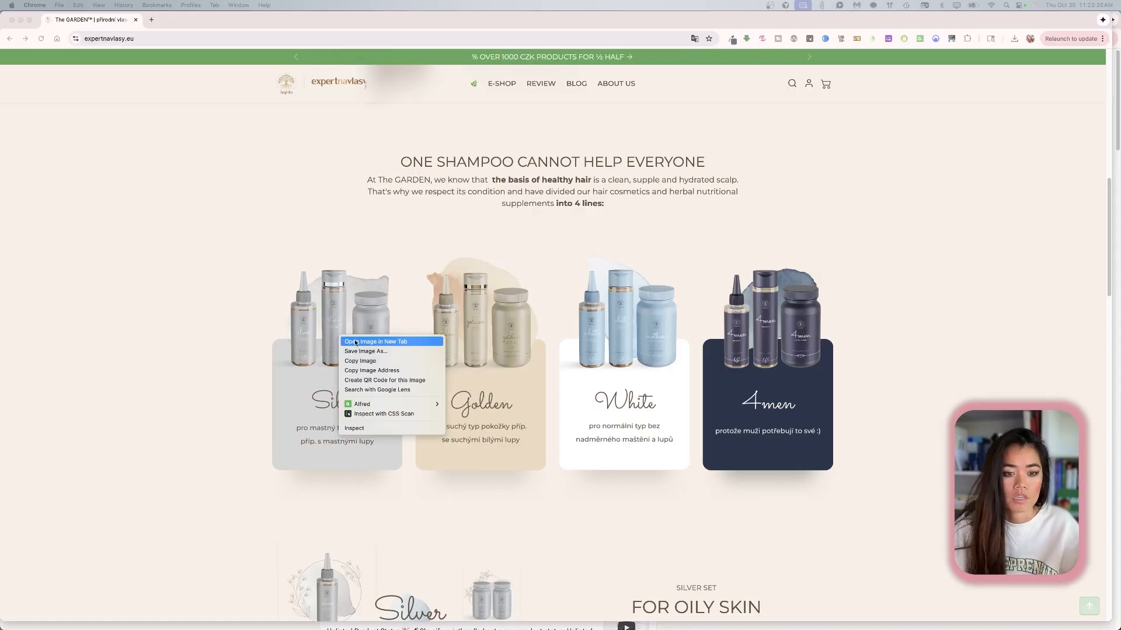
{"action": "left_click", "coordinate": [356, 343]}
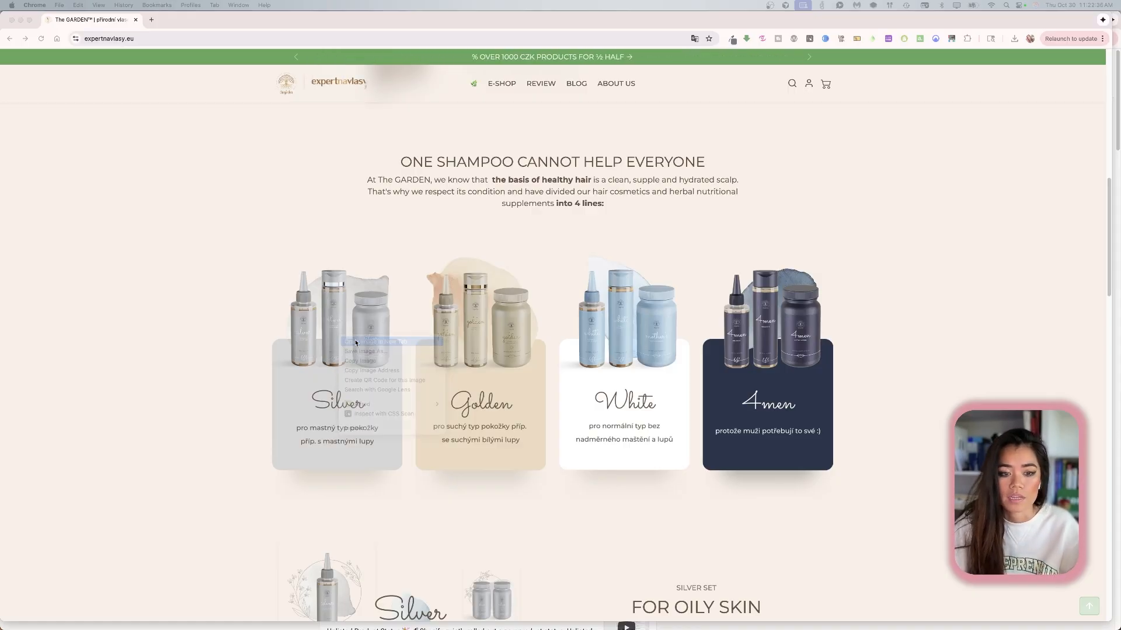
{"action": "right_click", "coordinate": [487, 342]}
{"action": "left_click", "coordinate": [490, 343]}
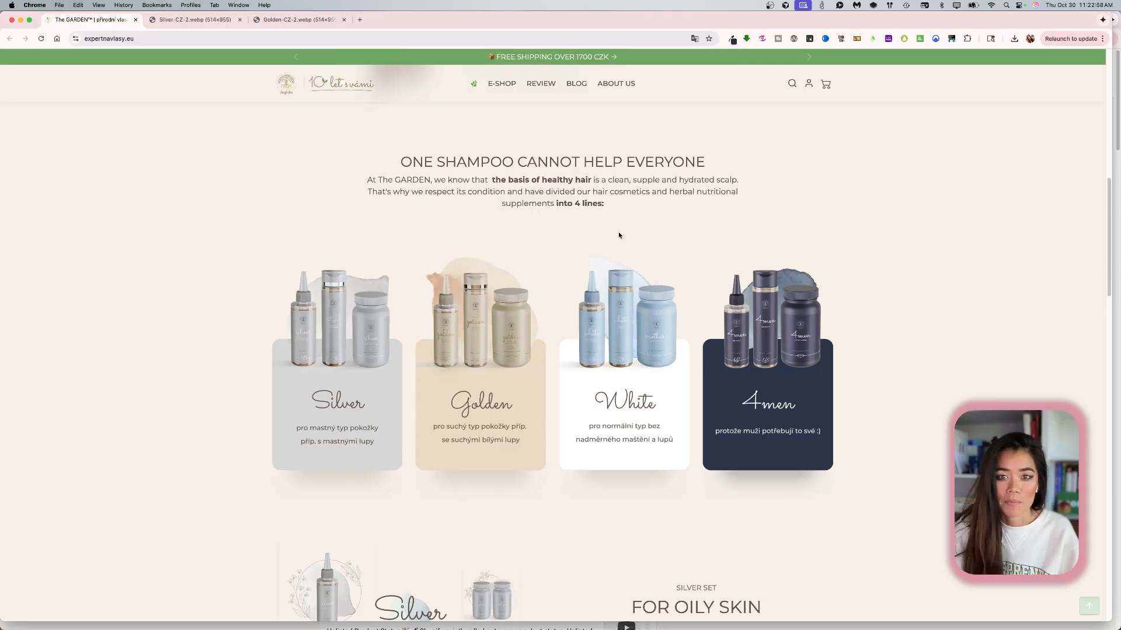
Open canva.com in a new browser tab.
{"action": "left_click", "coordinate": [360, 20]}
{"action": "type", "text": "canva.com"}
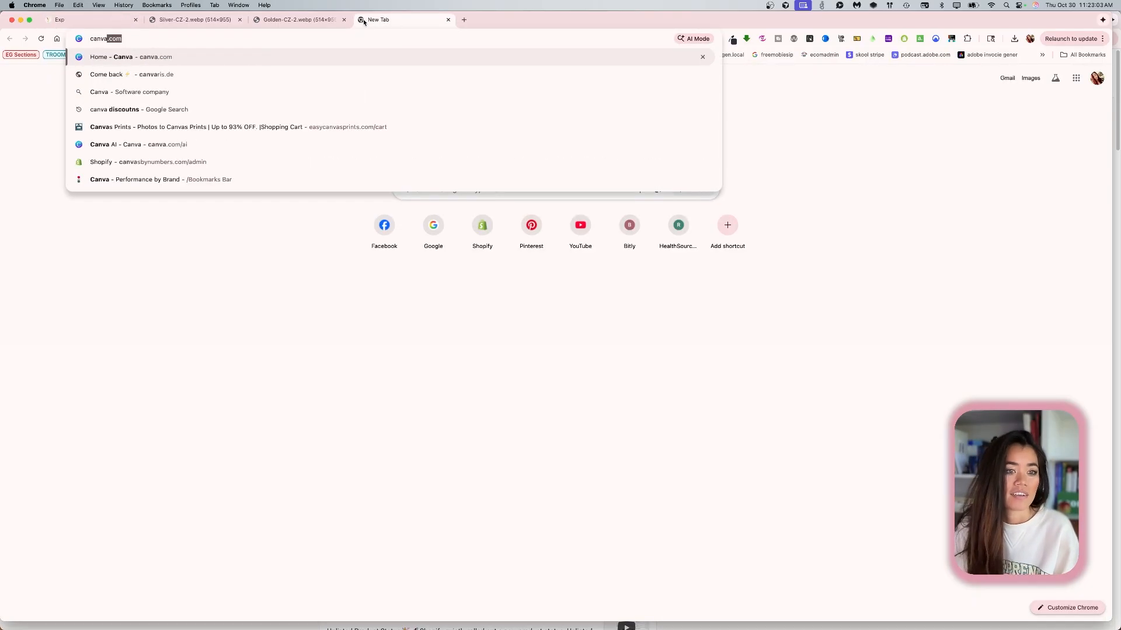
{"action": "key", "text": "Return"}
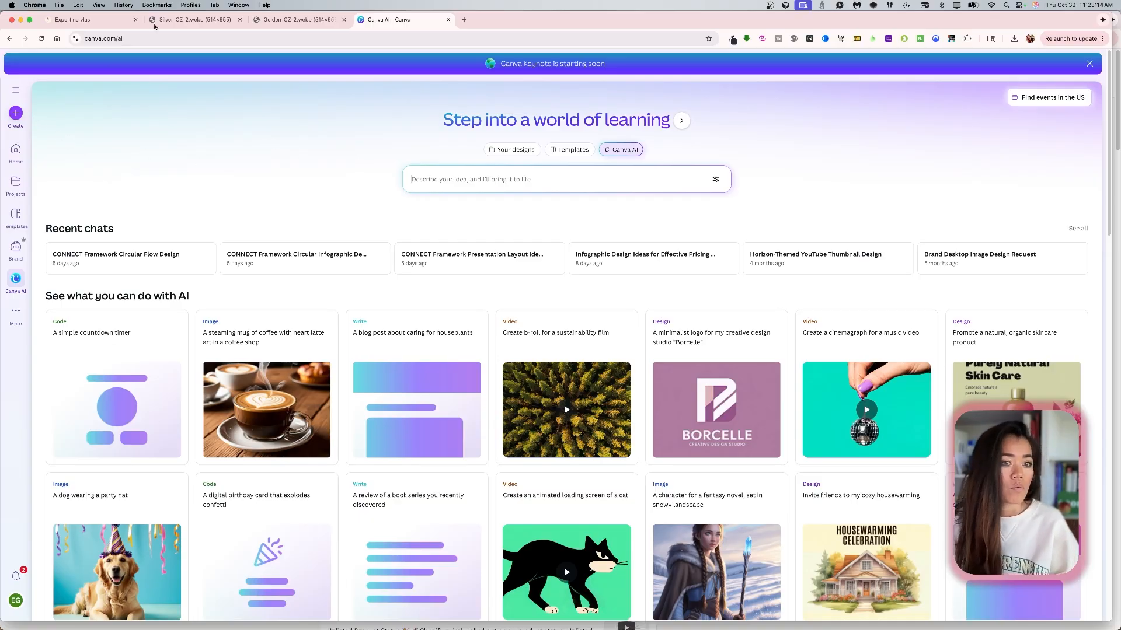
Check the Silver image's dimensions, create a blank custom-size Canva design of 514 × 955 px, and close the Canva AI page.
{"action": "left_click", "coordinate": [194, 19]}
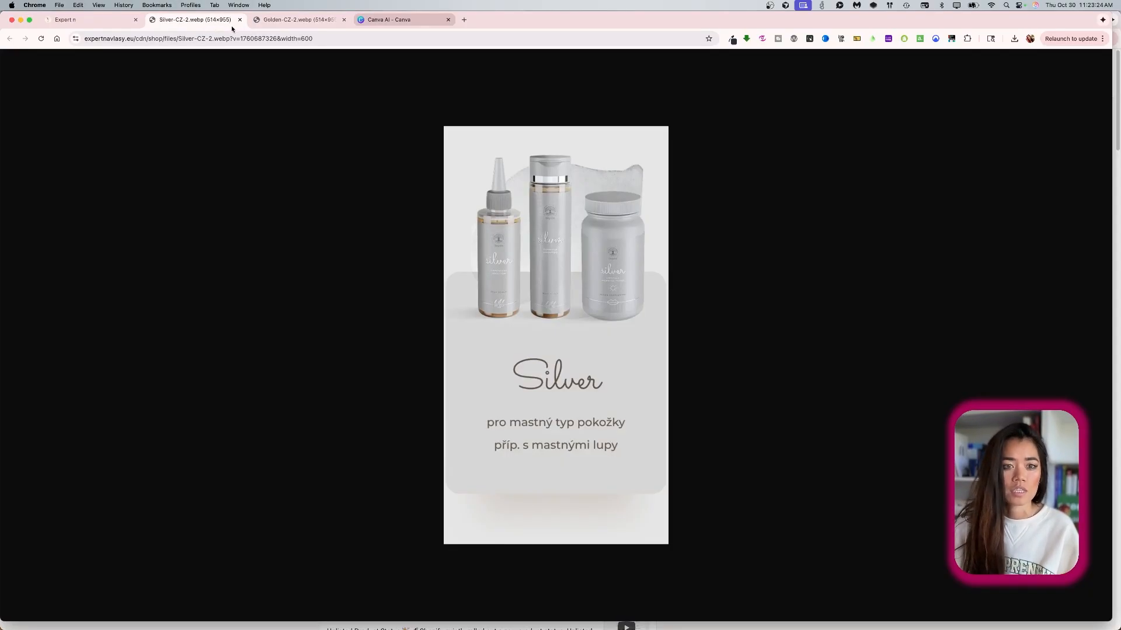
{"action": "left_click", "coordinate": [411, 23]}
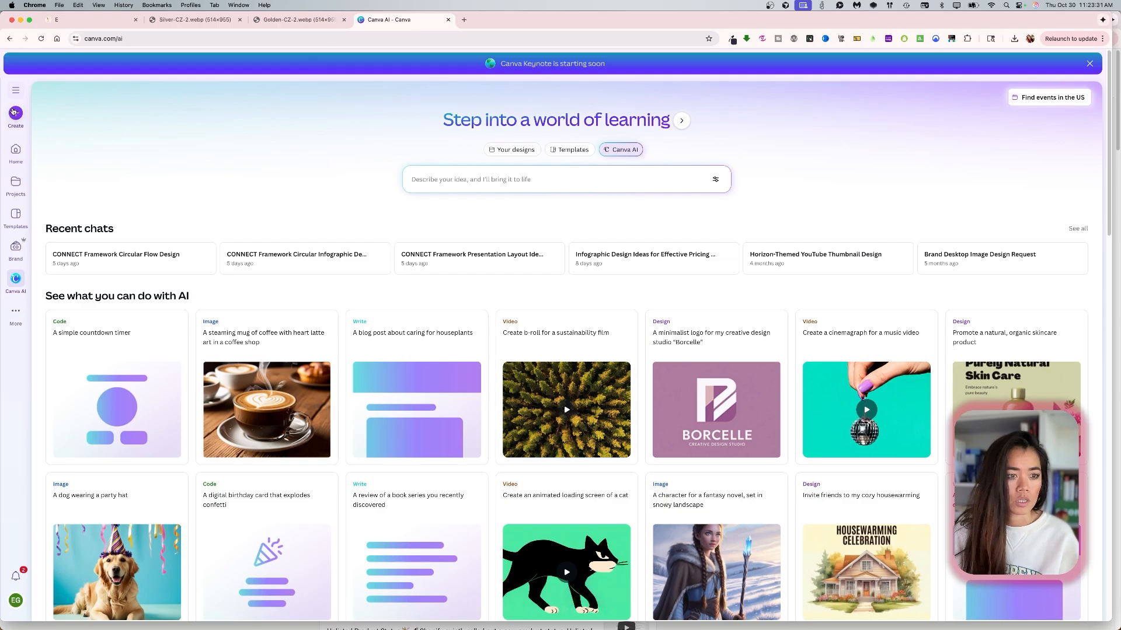
{"action": "left_click", "coordinate": [16, 90]}
{"action": "left_click", "coordinate": [16, 115]}
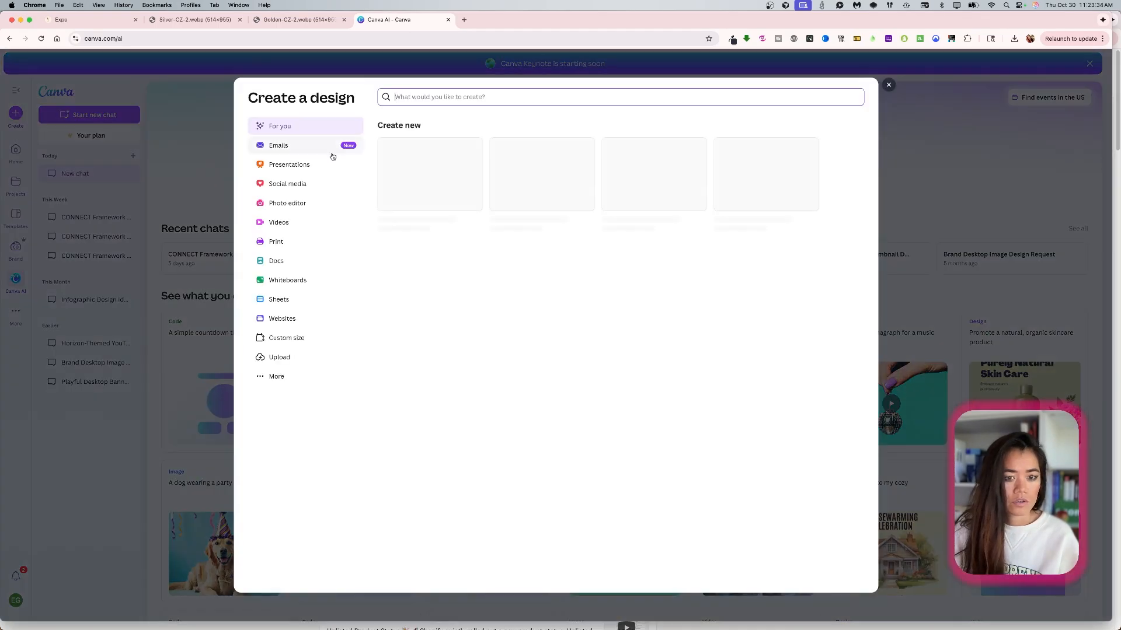
{"action": "left_click", "coordinate": [312, 339]}
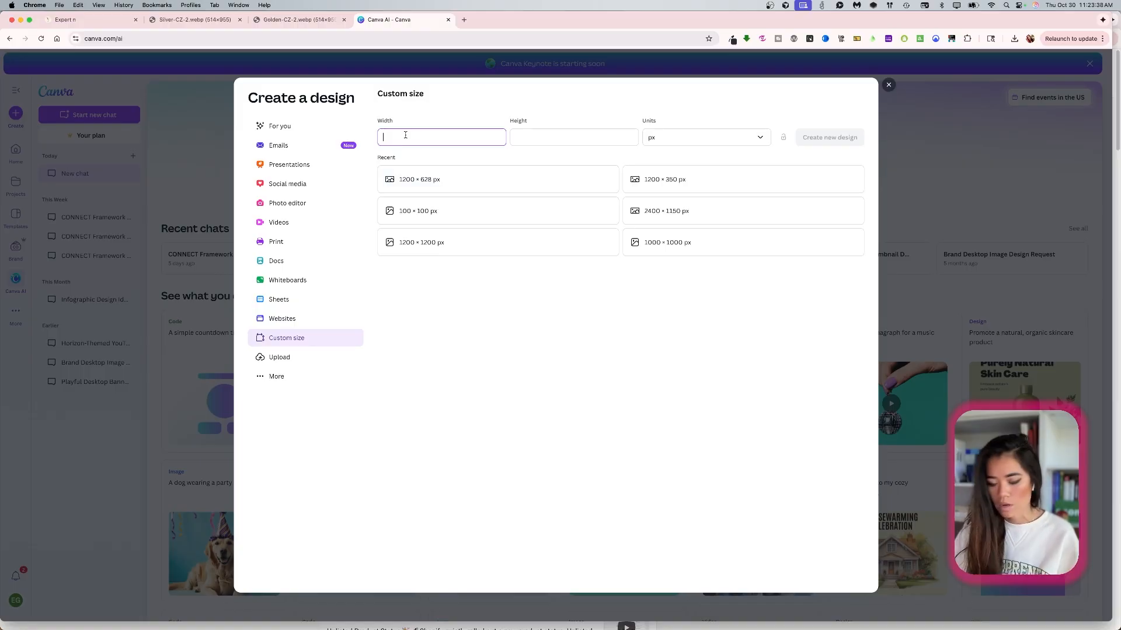
{"action": "type", "text": "514"}
{"action": "left_click", "coordinate": [580, 142]}
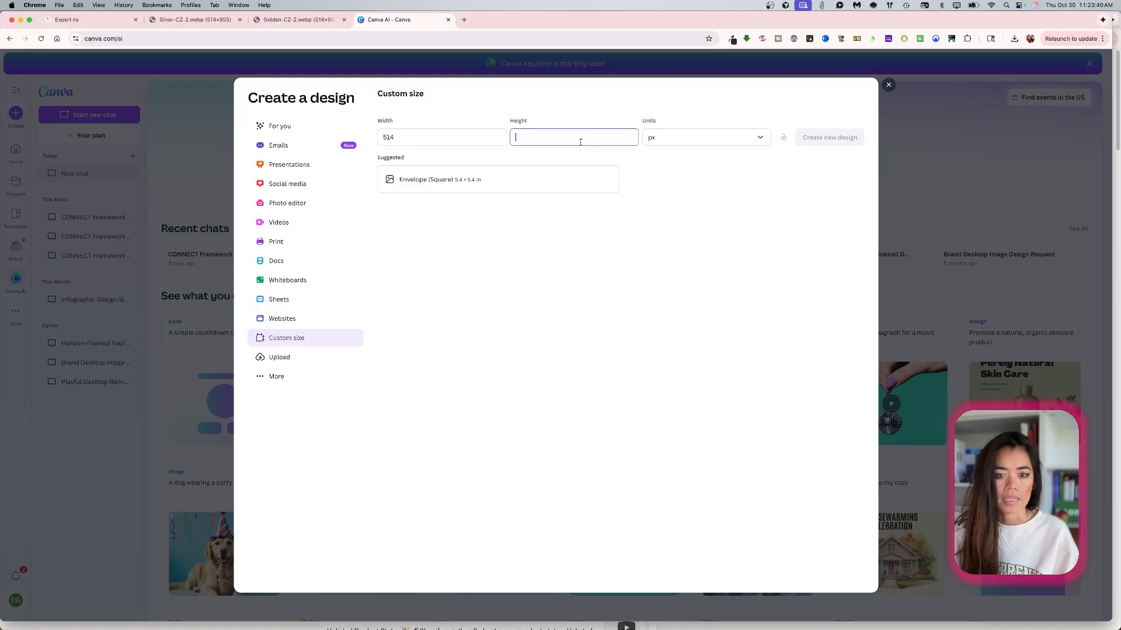
{"action": "type", "text": "955"}
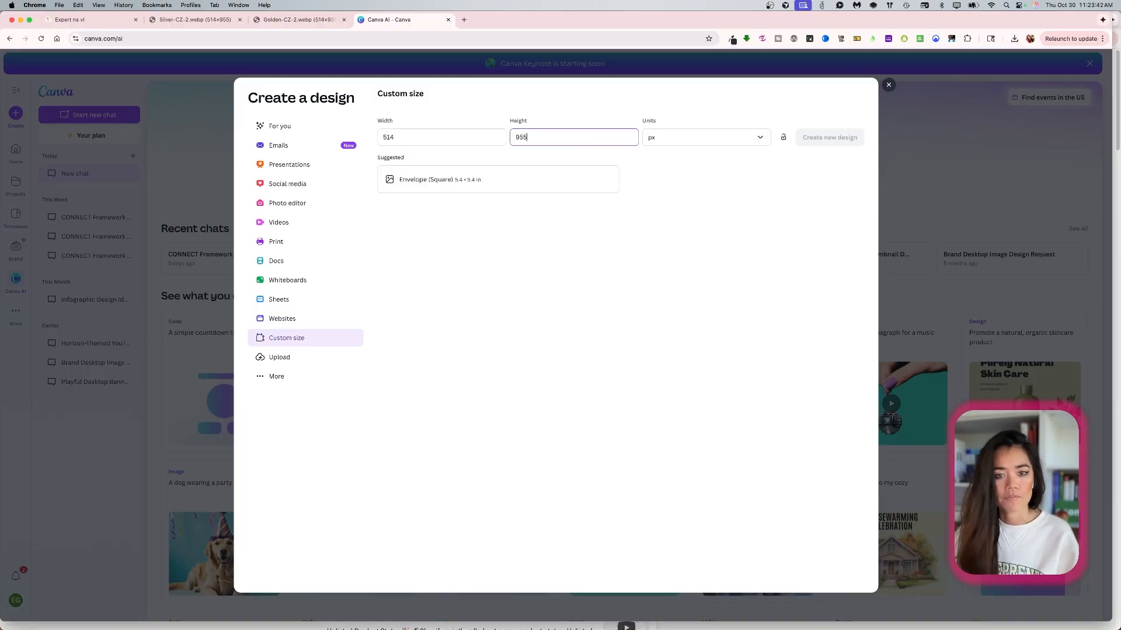
{"action": "left_click", "coordinate": [812, 139]}
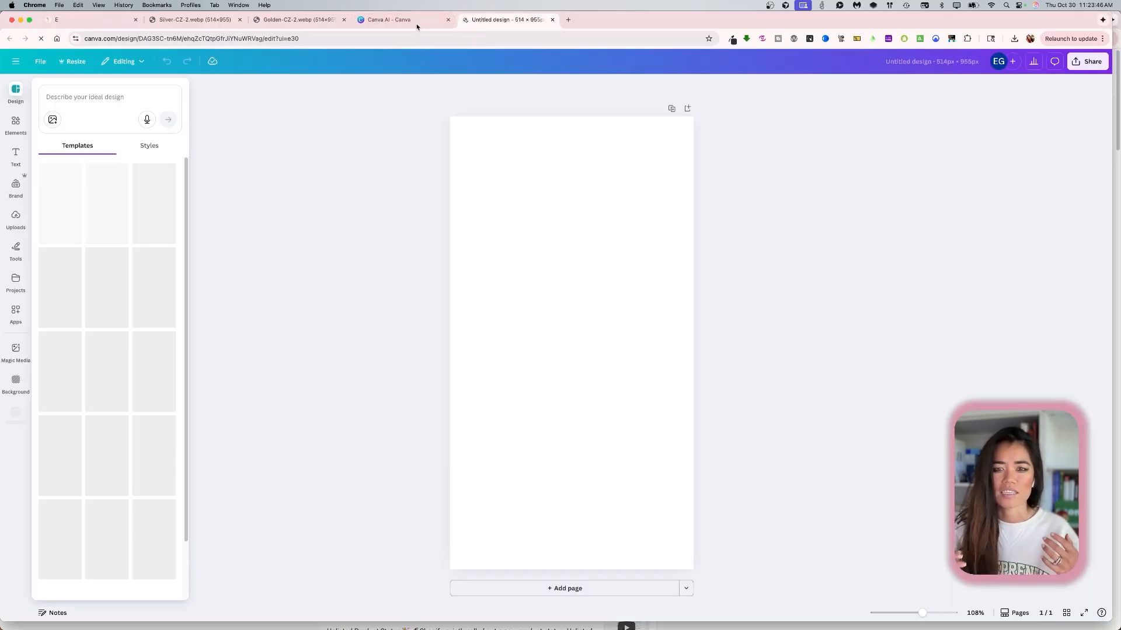
{"action": "left_click", "coordinate": [417, 24]}
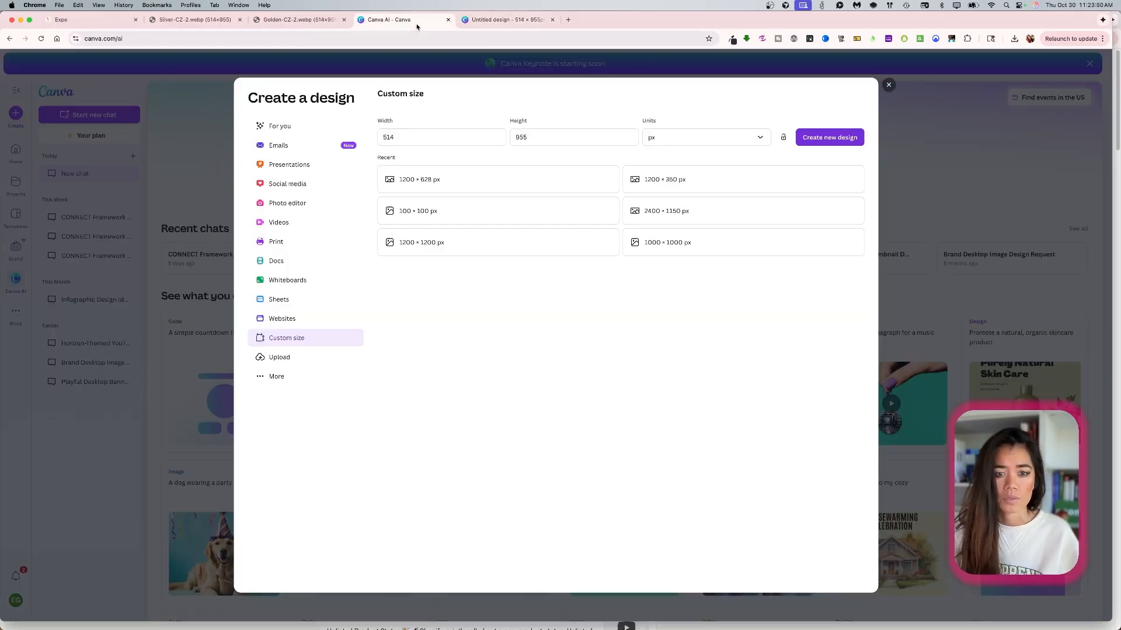
{"action": "key", "text": "super+w"}
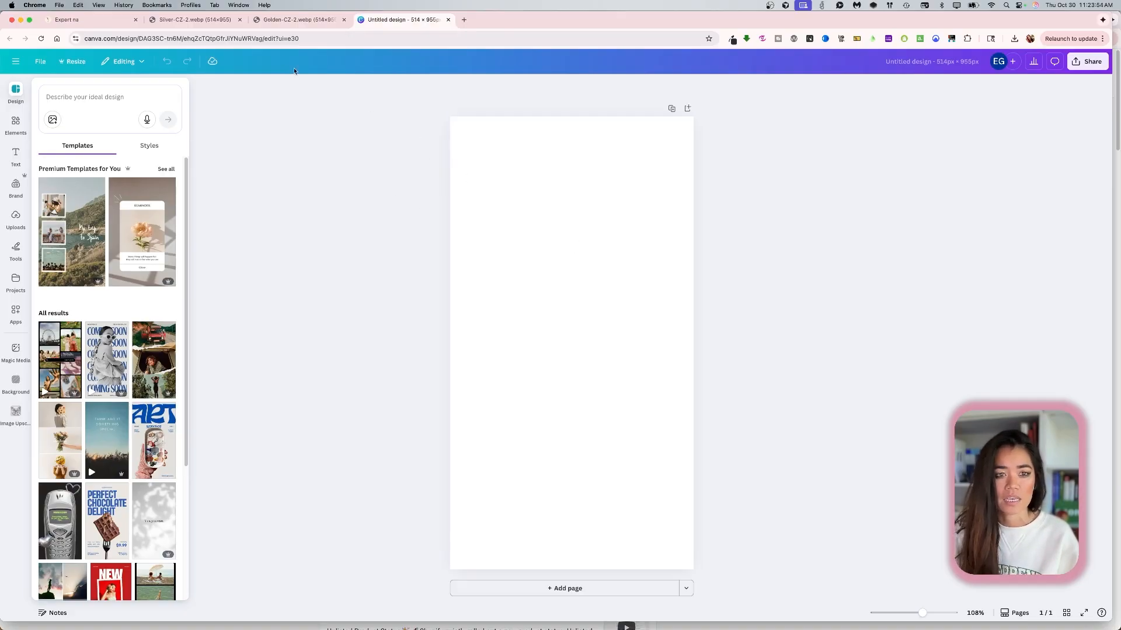
Compare the layouts of the Silver and Golden card images by switching between them.
{"action": "left_click", "coordinate": [213, 22]}
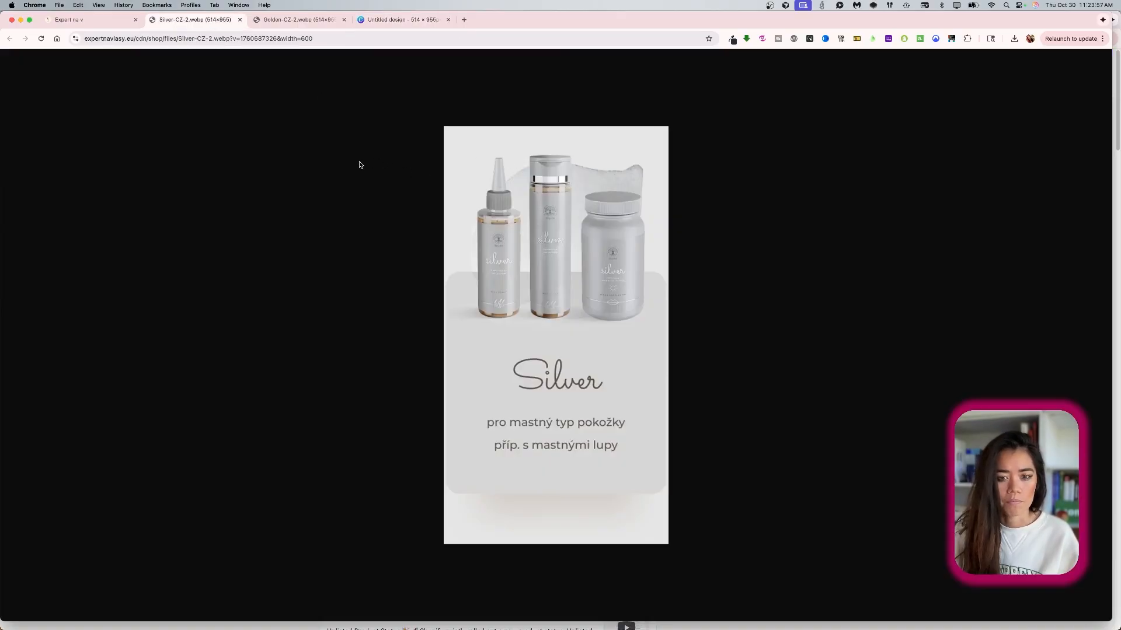
{"action": "left_click", "coordinate": [288, 21]}
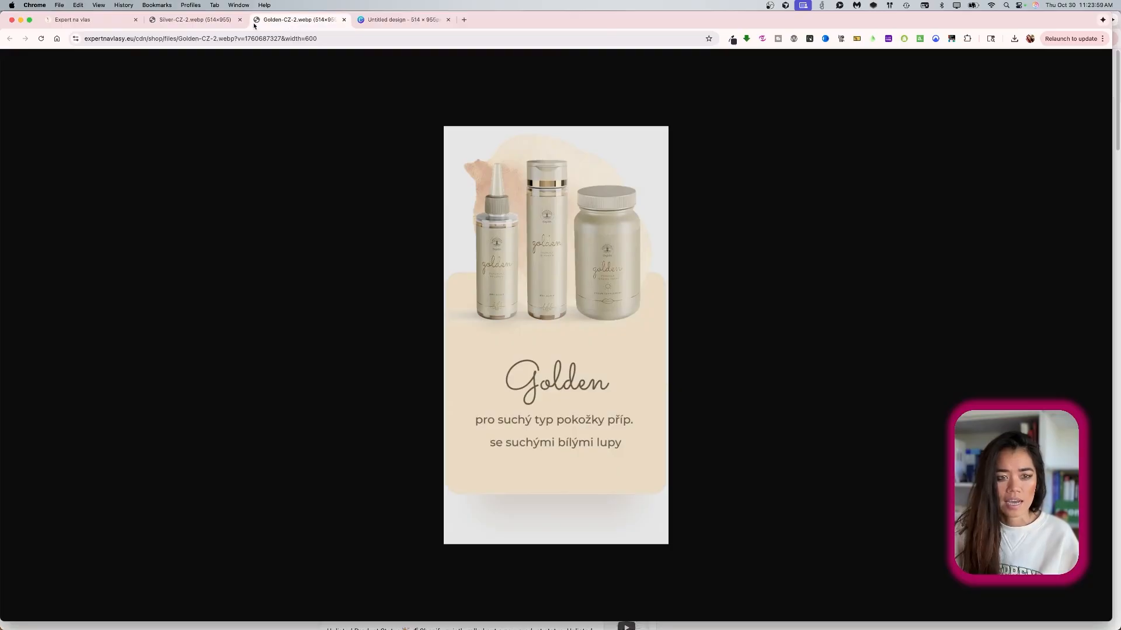
{"action": "left_click", "coordinate": [202, 20]}
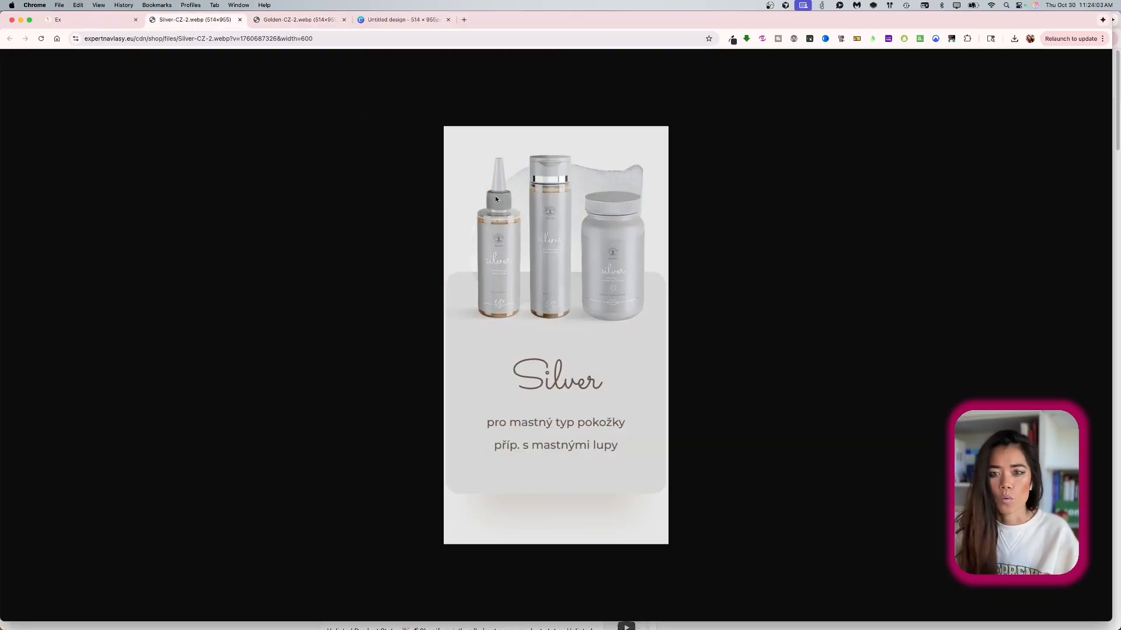
{"action": "left_click", "coordinate": [308, 22]}
{"action": "left_click", "coordinate": [207, 21]}
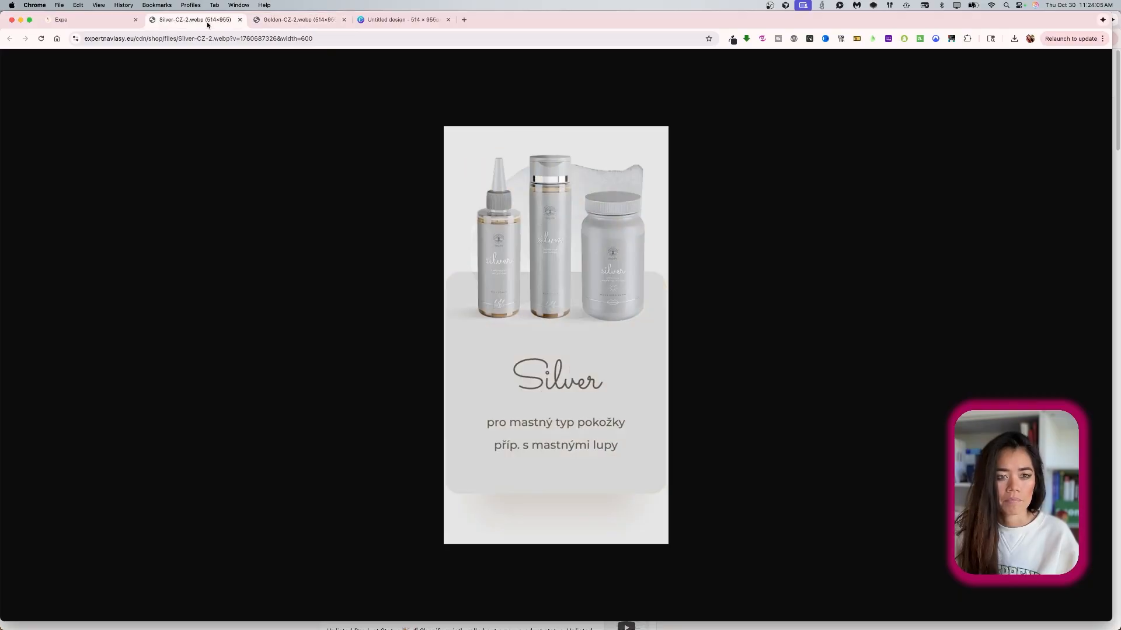
{"action": "left_click", "coordinate": [284, 23]}
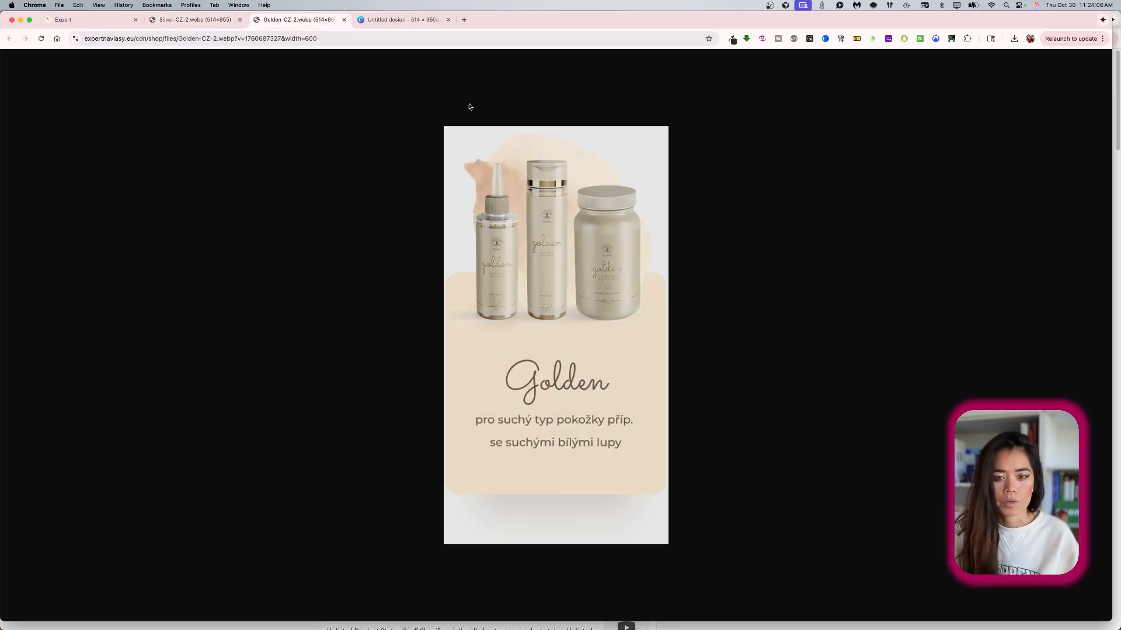
{"action": "left_click", "coordinate": [218, 20]}
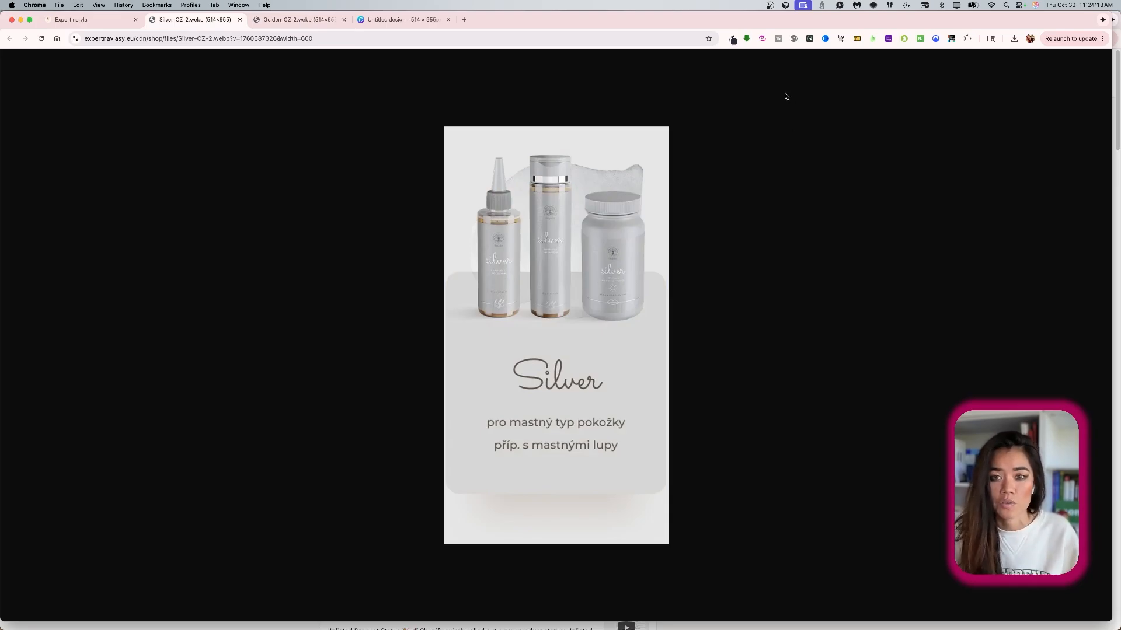
Sample the light grey background above the bottles in the Silver image and copy its hex code #e6e6e6.
{"action": "left_click", "coordinate": [732, 39]}
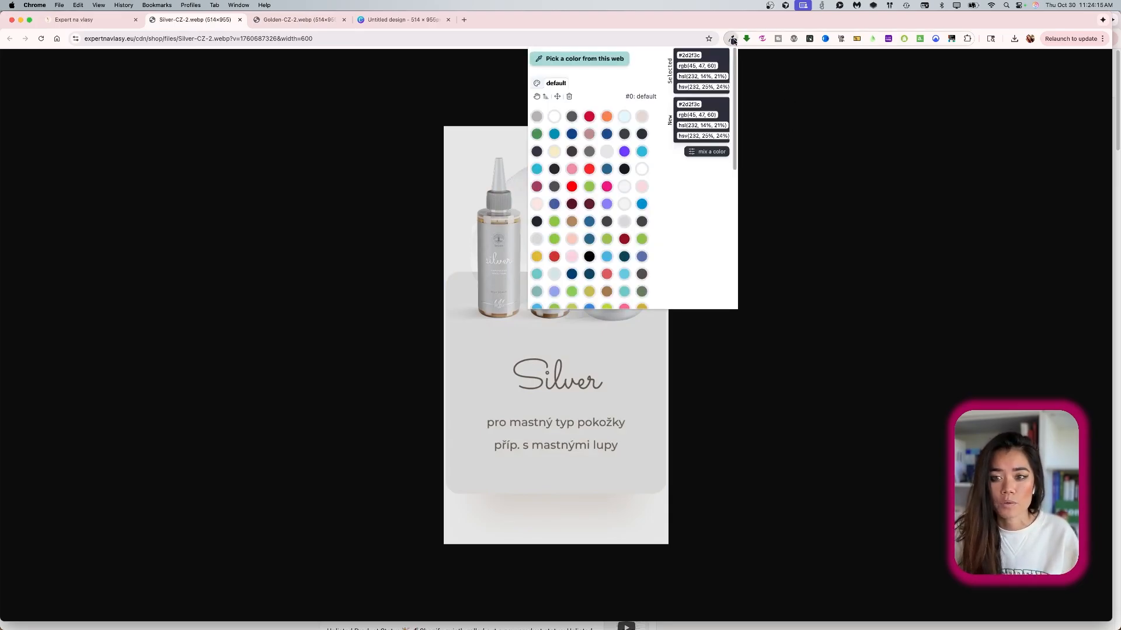
{"action": "left_click", "coordinate": [592, 61]}
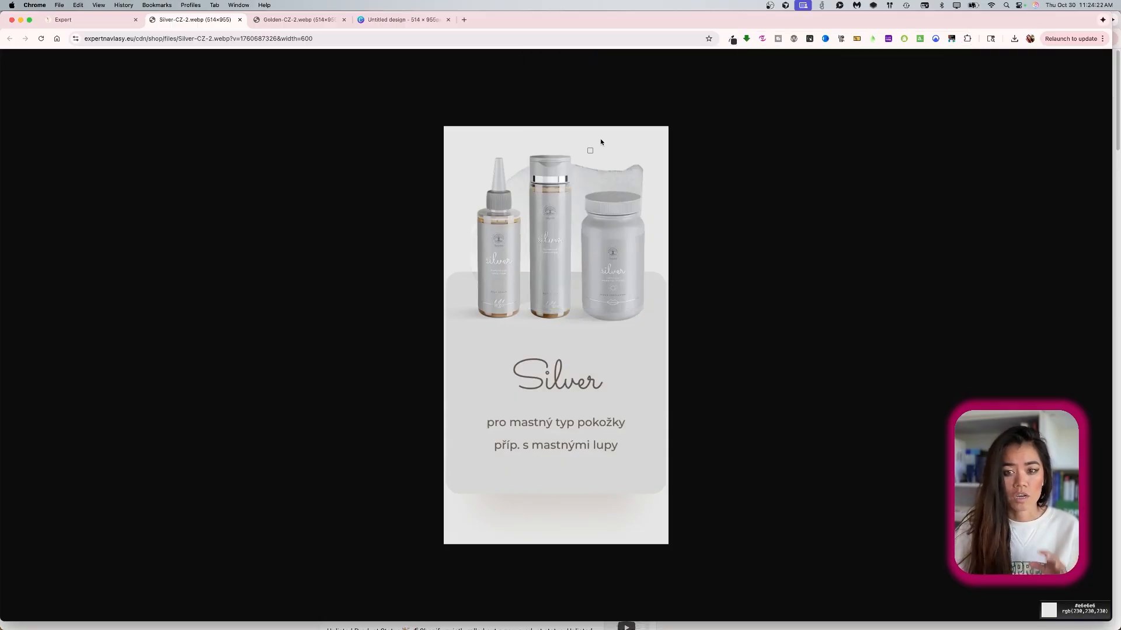
{"action": "left_click", "coordinate": [601, 142]}
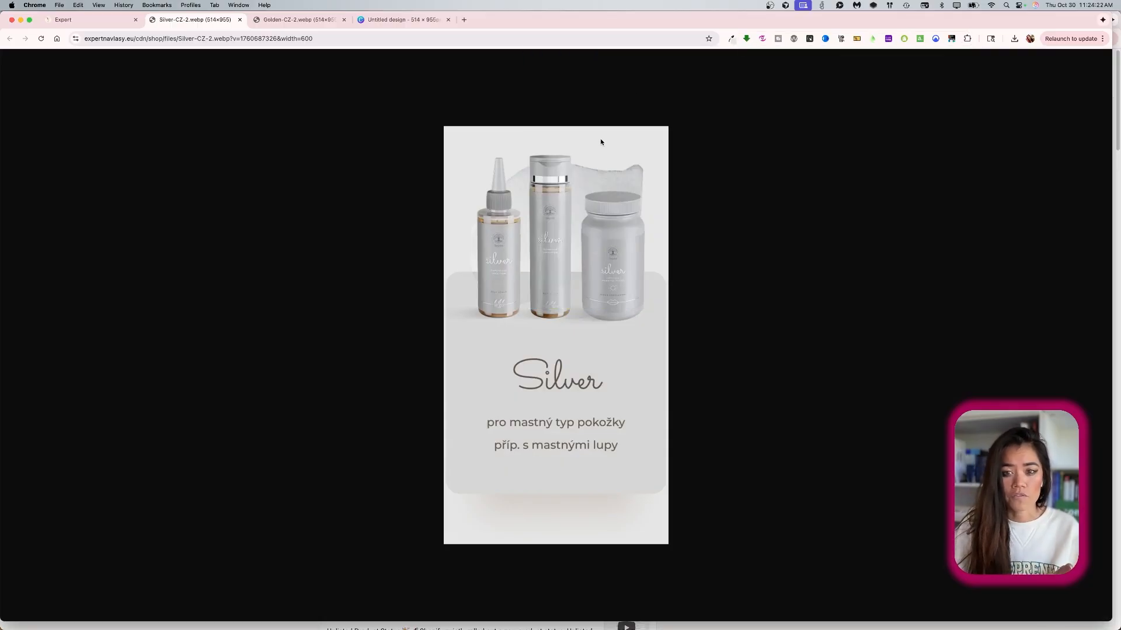
{"action": "left_click", "coordinate": [731, 38]}
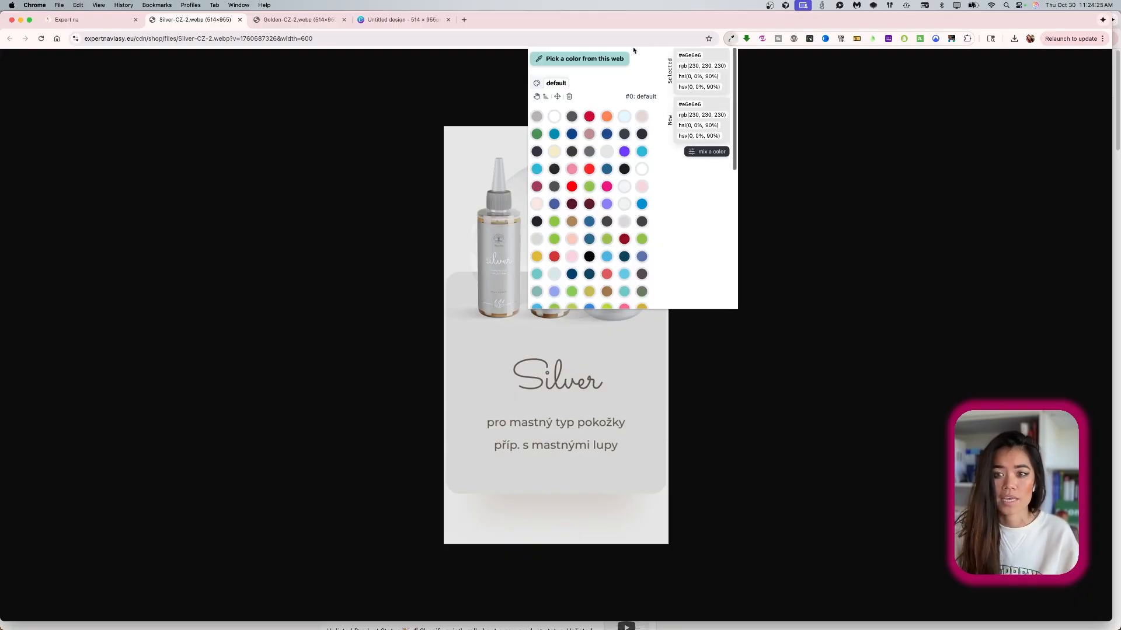
{"action": "left_click", "coordinate": [690, 57]}
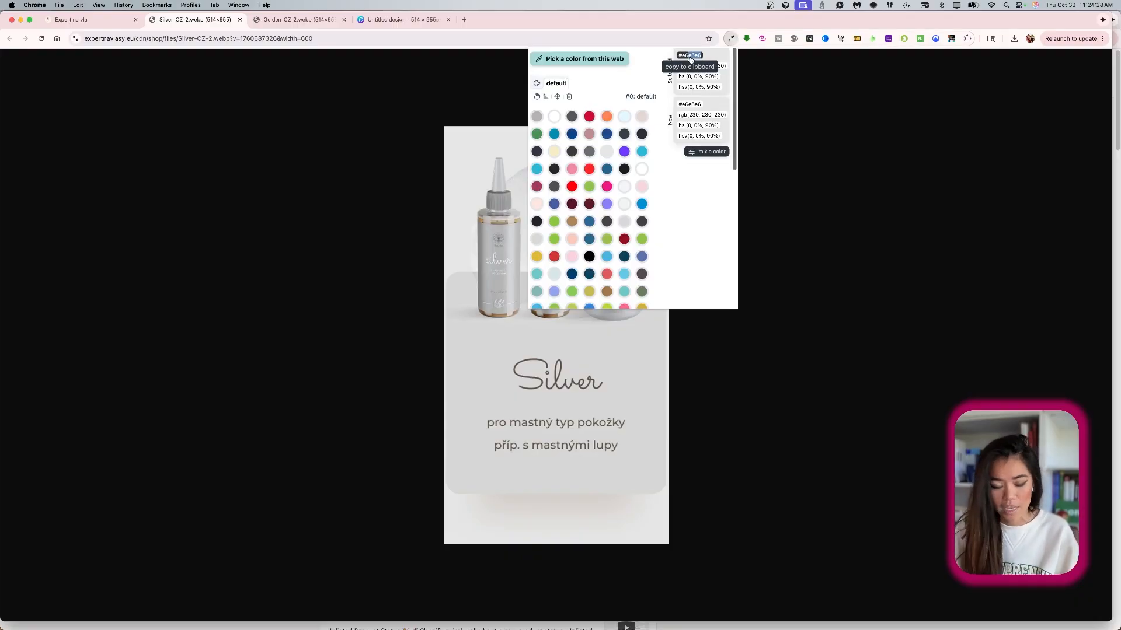
Set the page background of the blank Canva design to the custom solid colour #E6E6E6.
{"action": "left_click", "coordinate": [395, 21]}
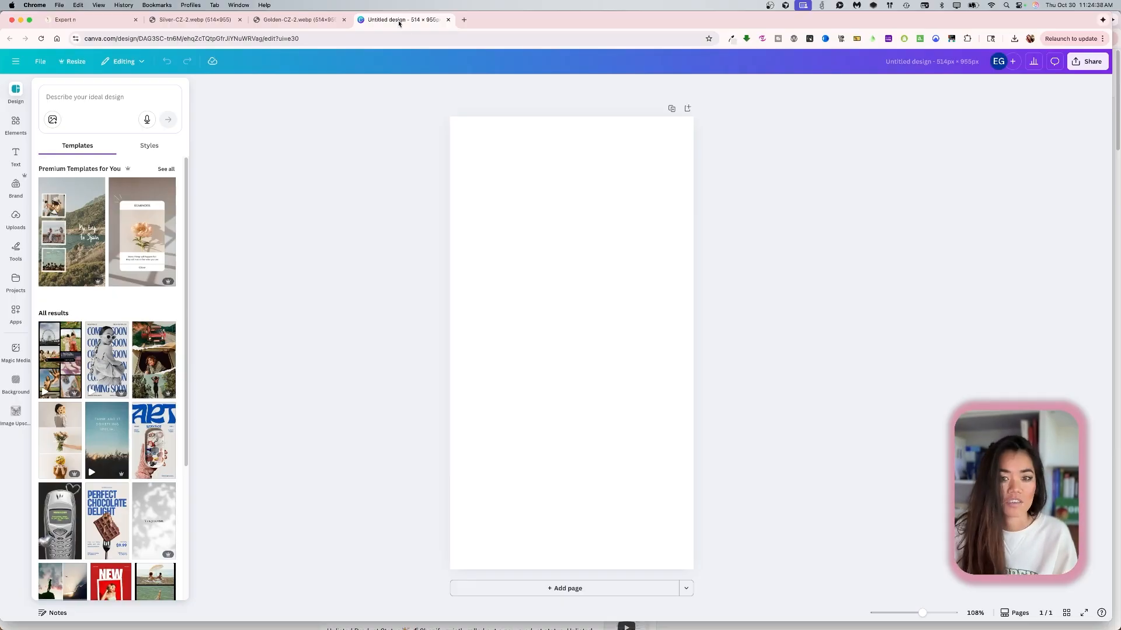
{"action": "left_click", "coordinate": [530, 187]}
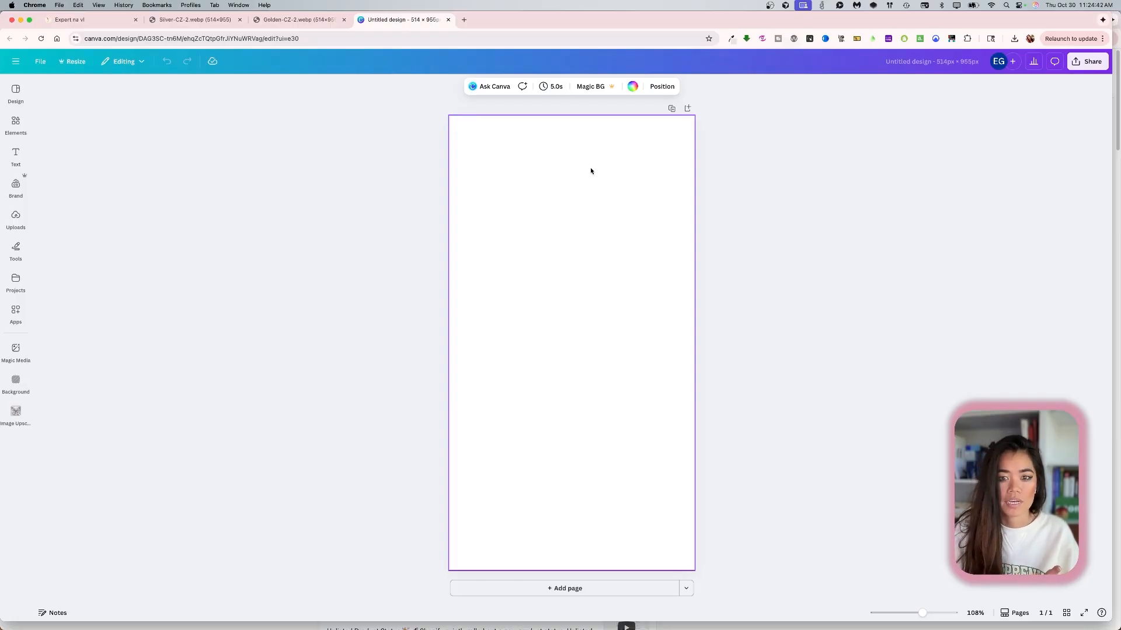
{"action": "left_click", "coordinate": [632, 88]}
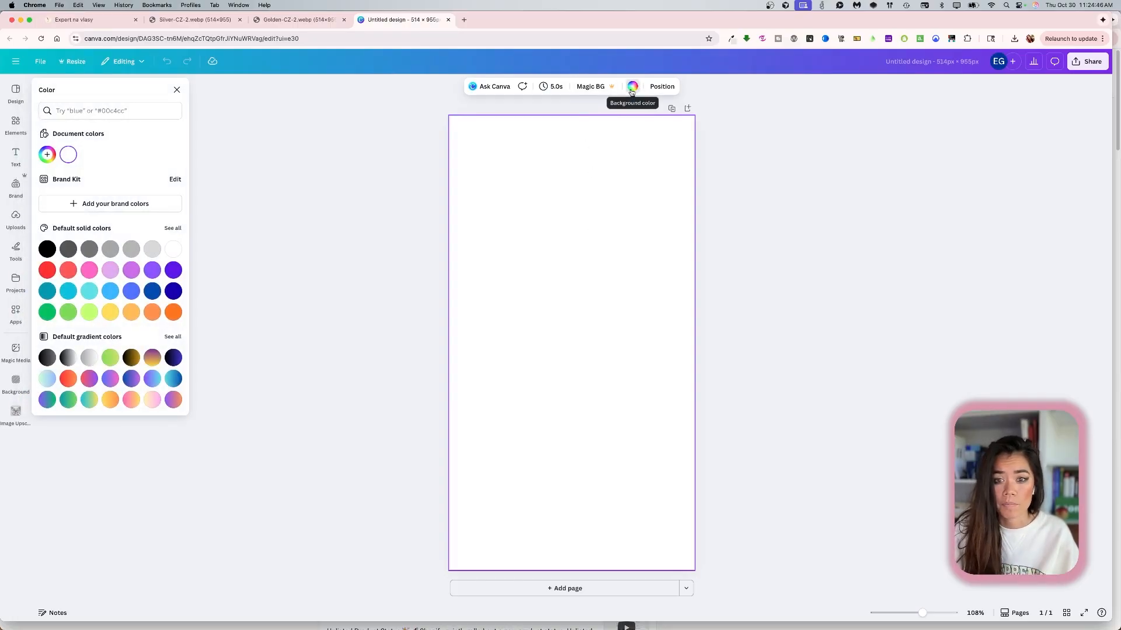
{"action": "left_click", "coordinate": [53, 161]}
{"action": "triple_click", "coordinate": [97, 272]}
{"action": "type", "text": "#E6E6E6"}
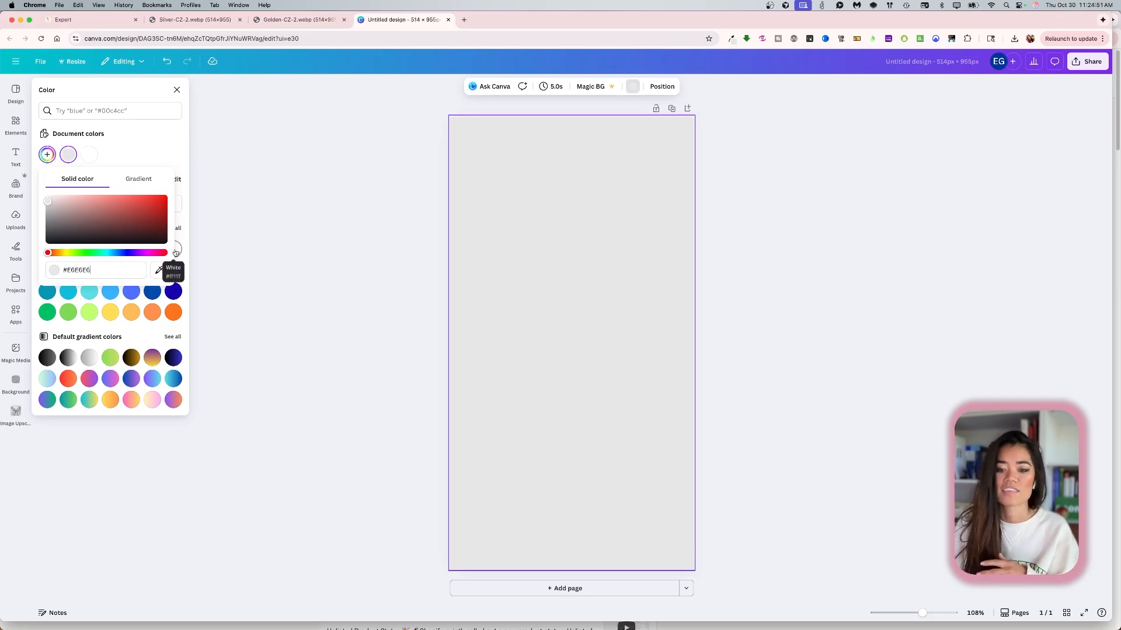
{"action": "left_click", "coordinate": [173, 136]}
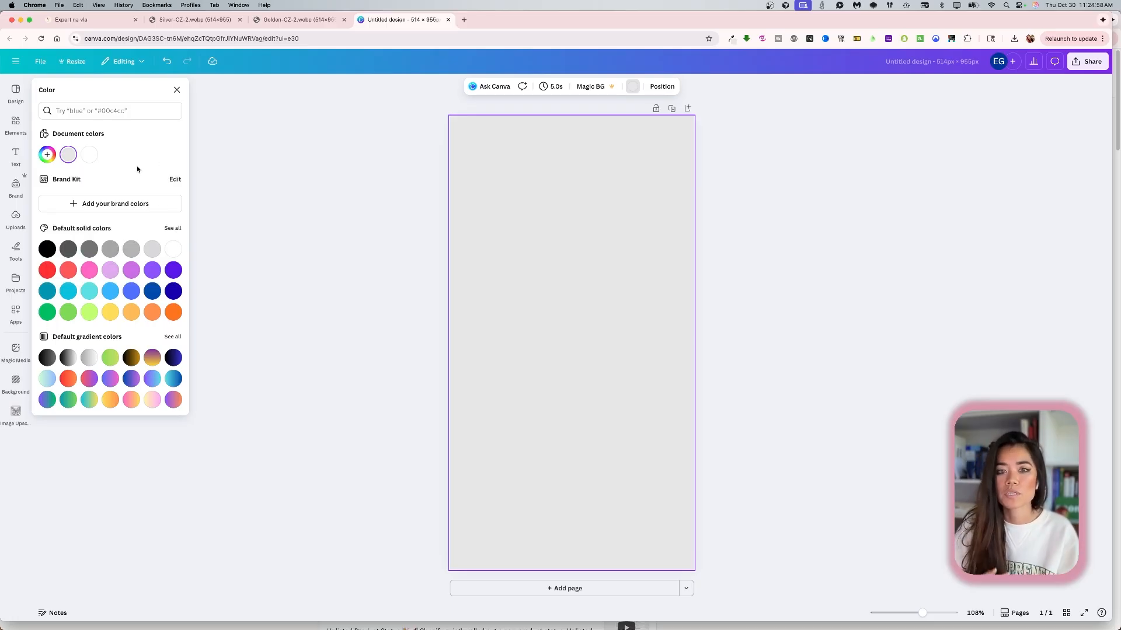
{"action": "left_click", "coordinate": [210, 195]}
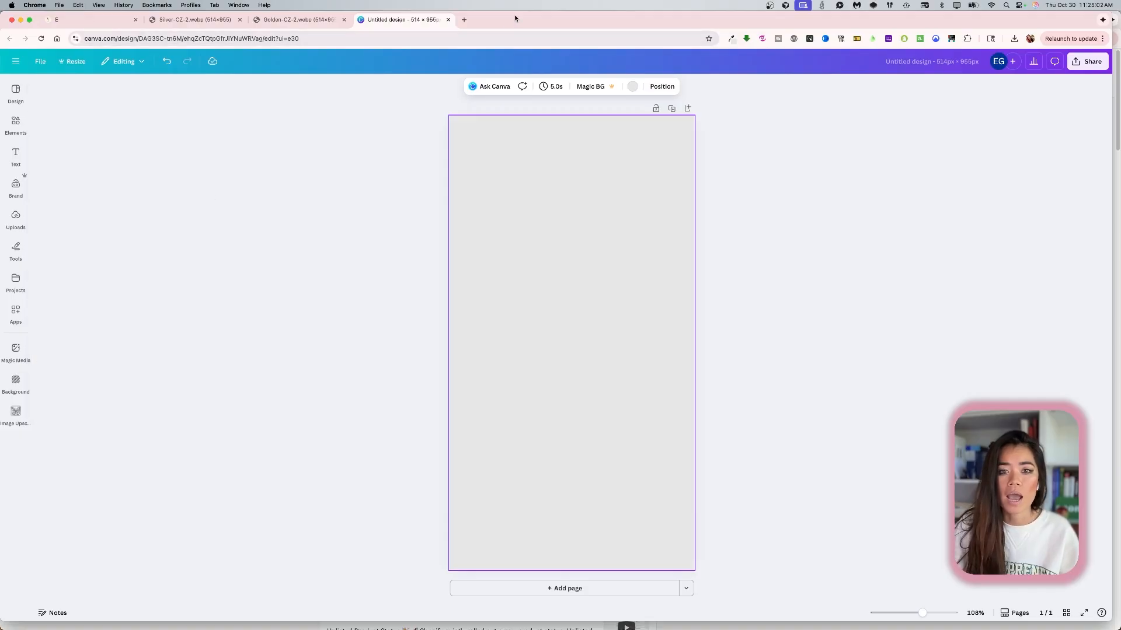
{"action": "left_click", "coordinate": [637, 86]}
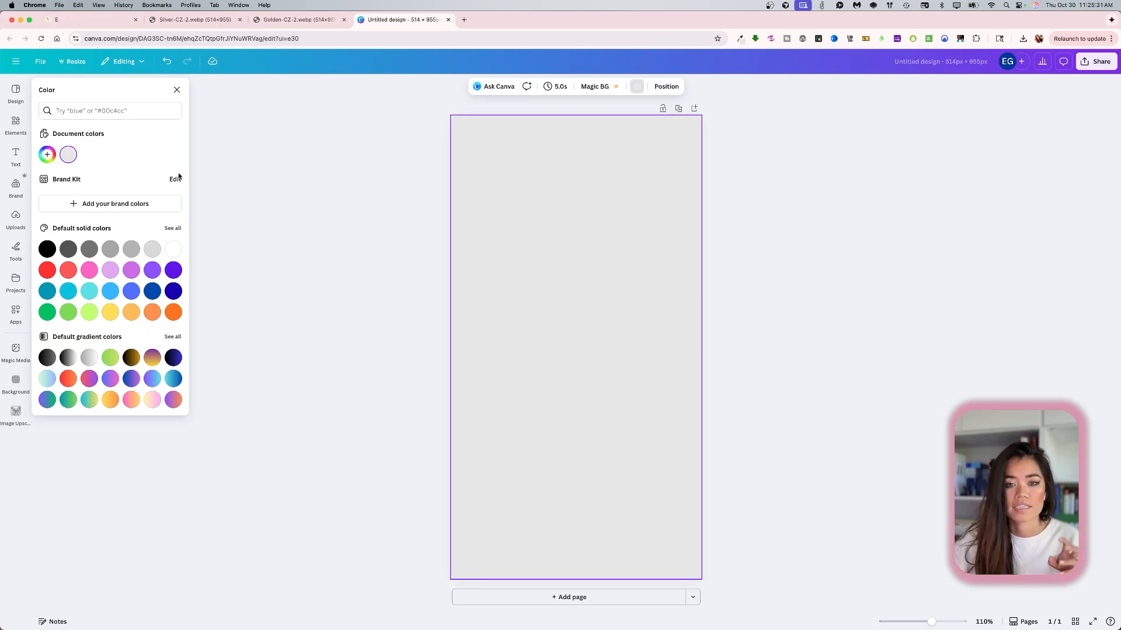
Check the Silver image again and search Google for "skin care products" in a new tab.
{"action": "left_click", "coordinate": [207, 22]}
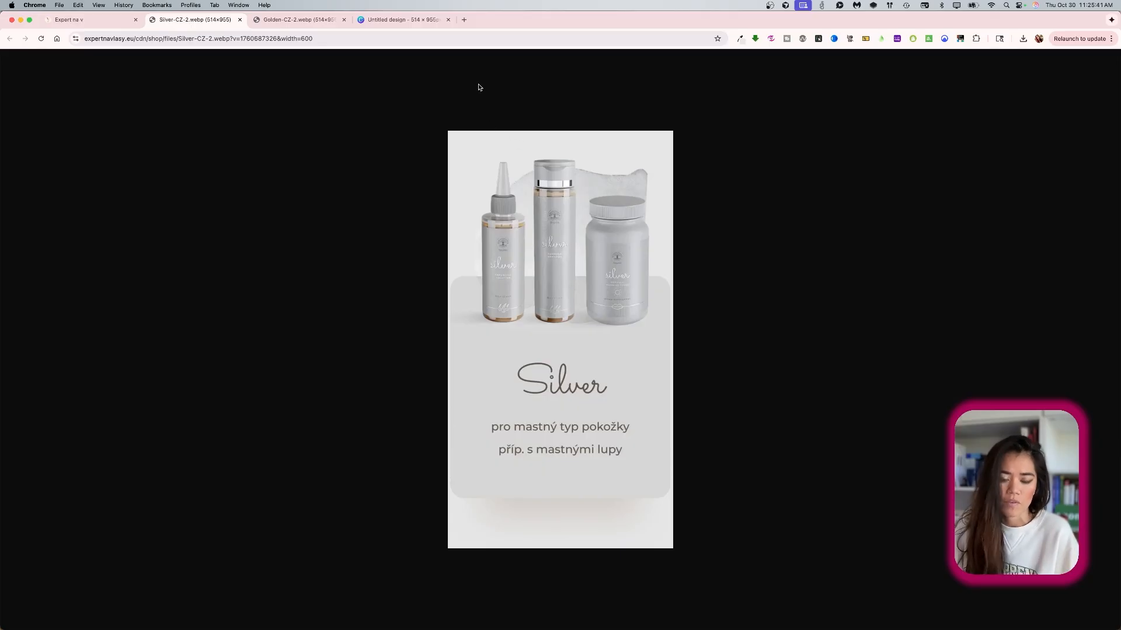
{"action": "left_click", "coordinate": [464, 19]}
{"action": "type", "text": "skin care products"}
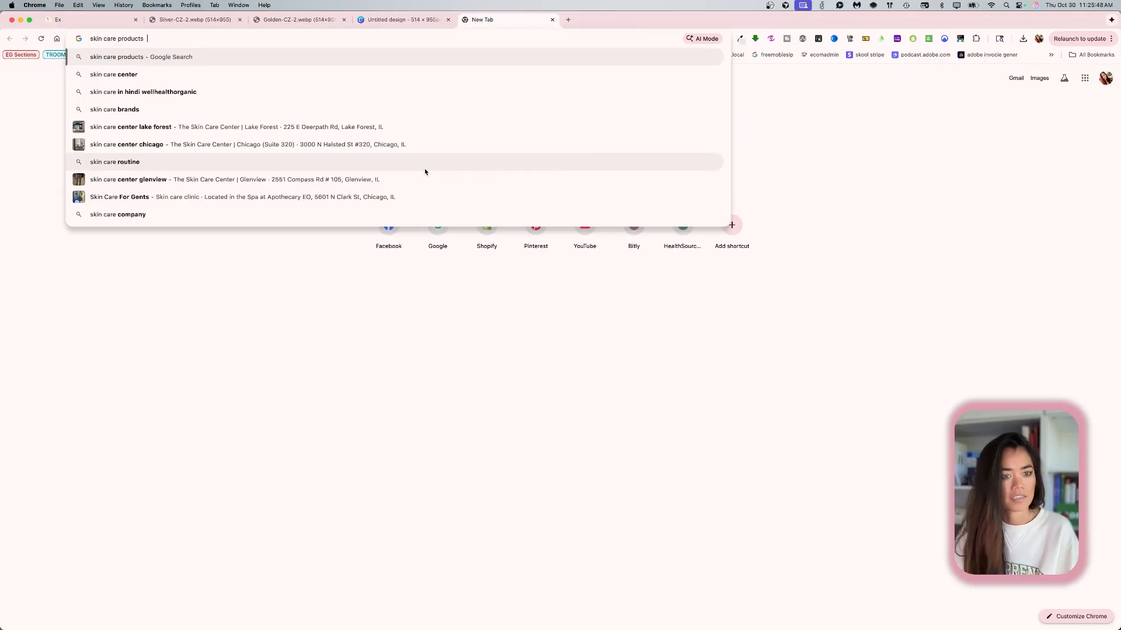
{"action": "key", "text": "Return"}
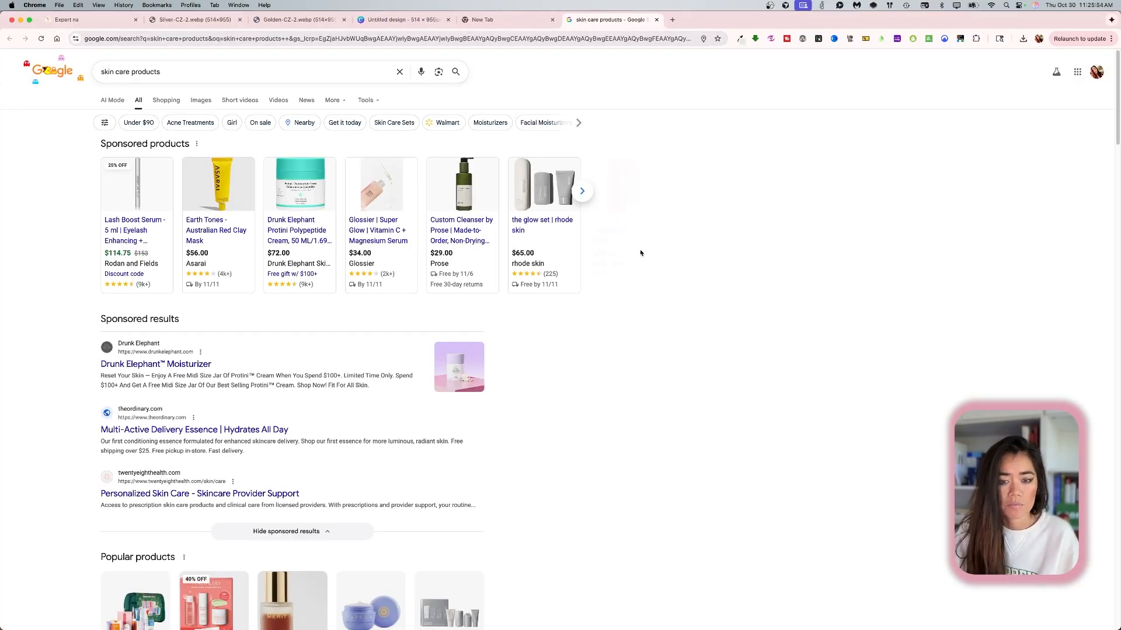
Open the rhode glow set product page from the search results and open its three-product photo in a new tab.
{"action": "mouse_move", "coordinate": [562, 220]}
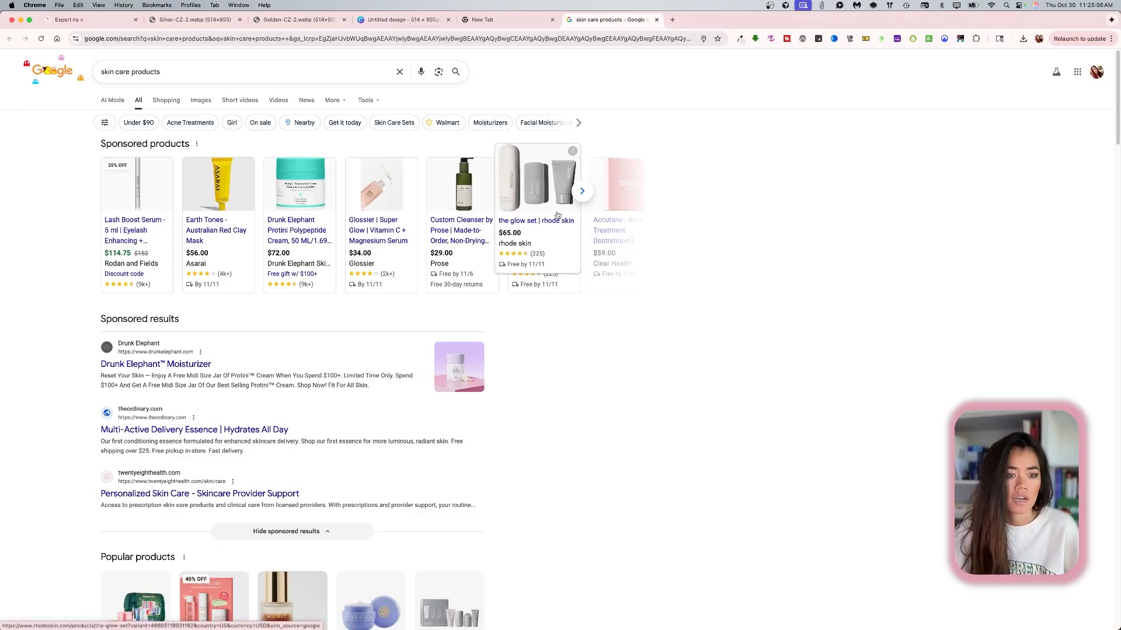
{"action": "left_click", "coordinate": [552, 220]}
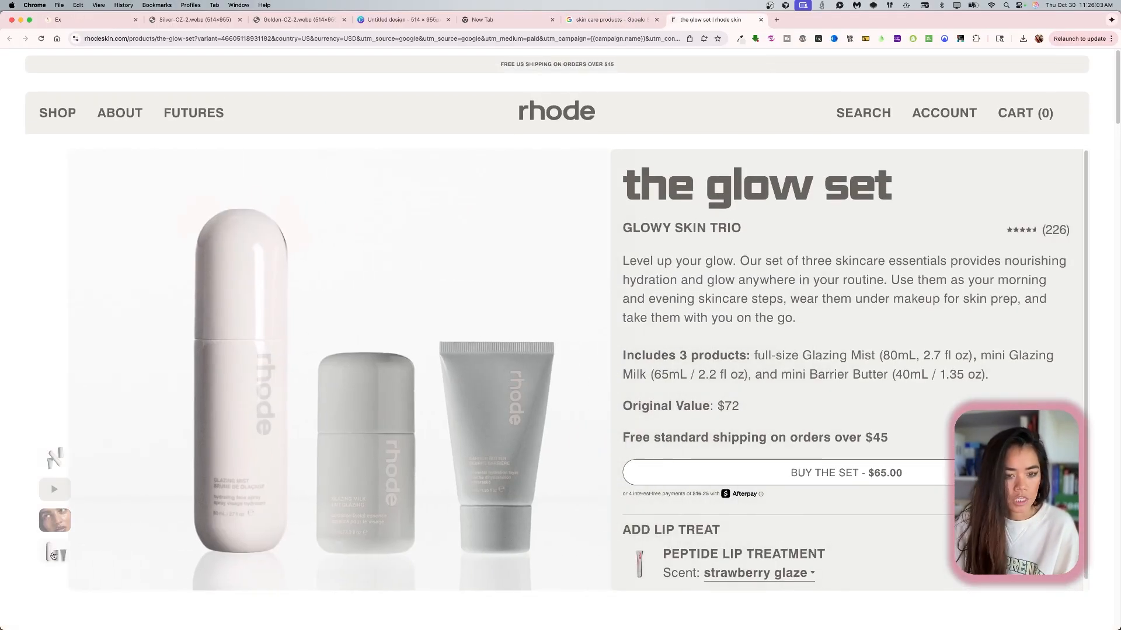
{"action": "right_click", "coordinate": [211, 397]}
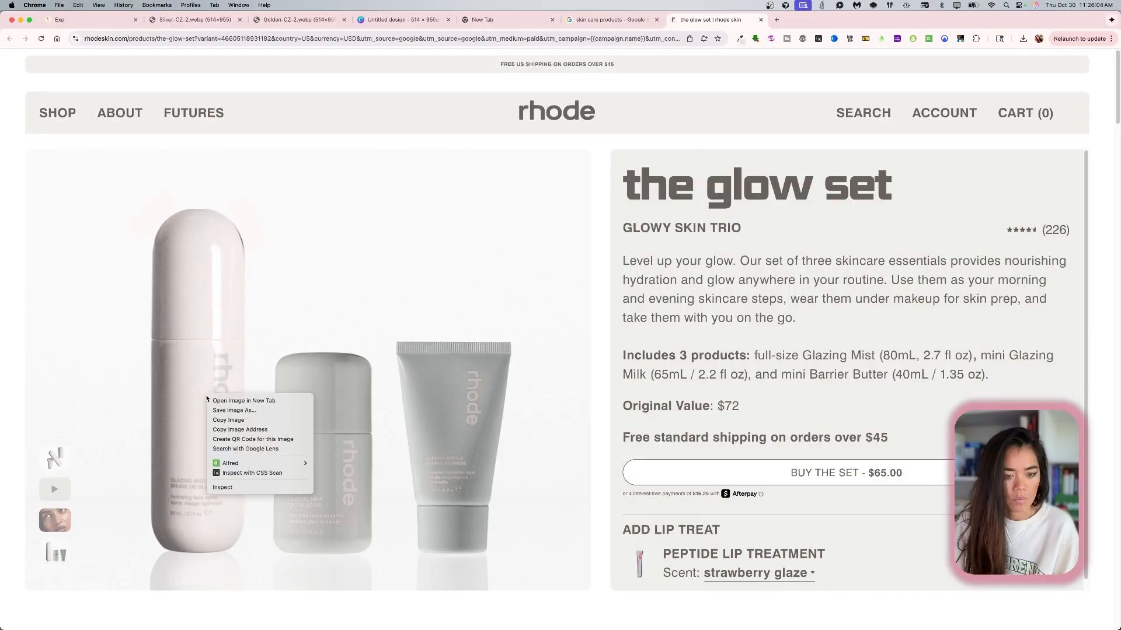
{"action": "left_click", "coordinate": [236, 401]}
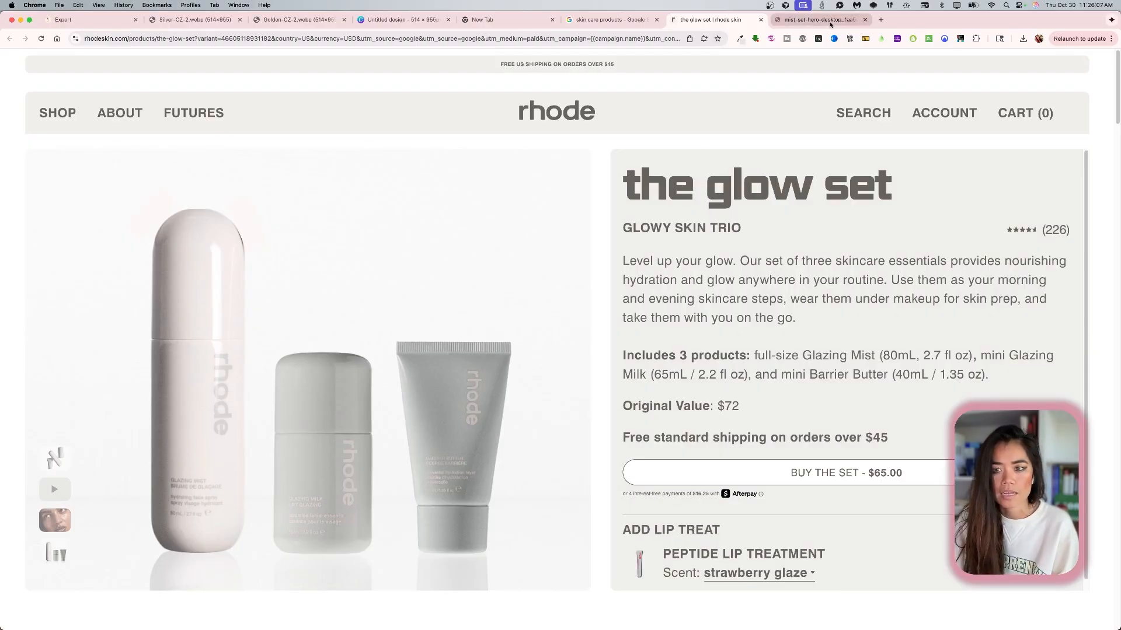
Save the full-size glow set photo to the Downloads folder.
{"action": "left_click", "coordinate": [829, 22]}
{"action": "left_click", "coordinate": [580, 201]}
{"action": "left_click", "coordinate": [580, 202]}
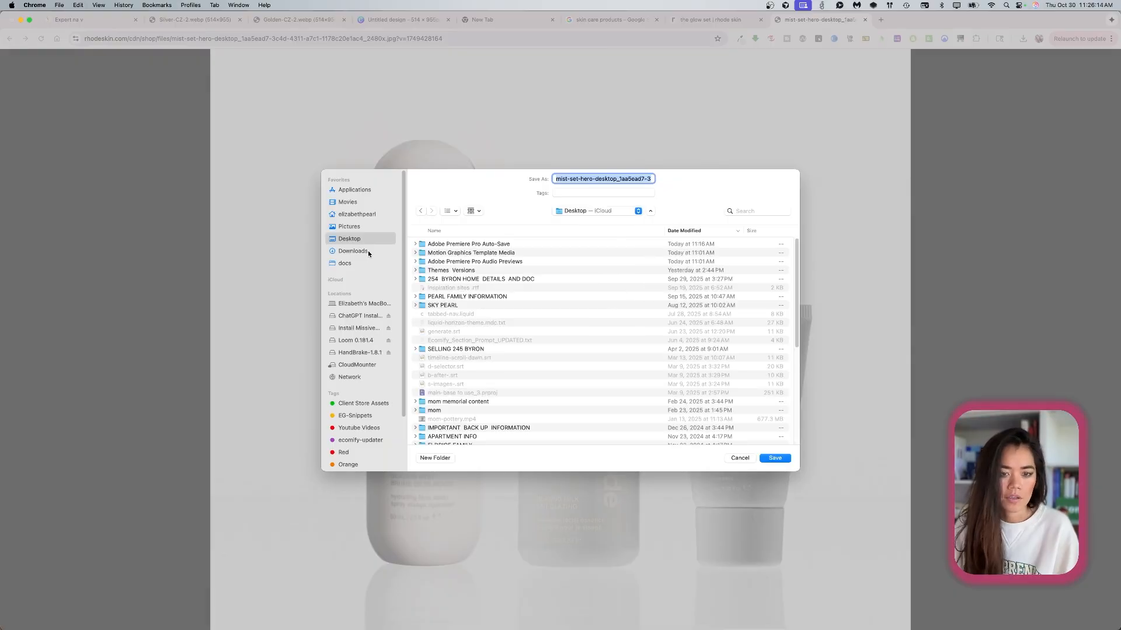
{"action": "left_click", "coordinate": [353, 251]}
{"action": "key", "text": "Return"}
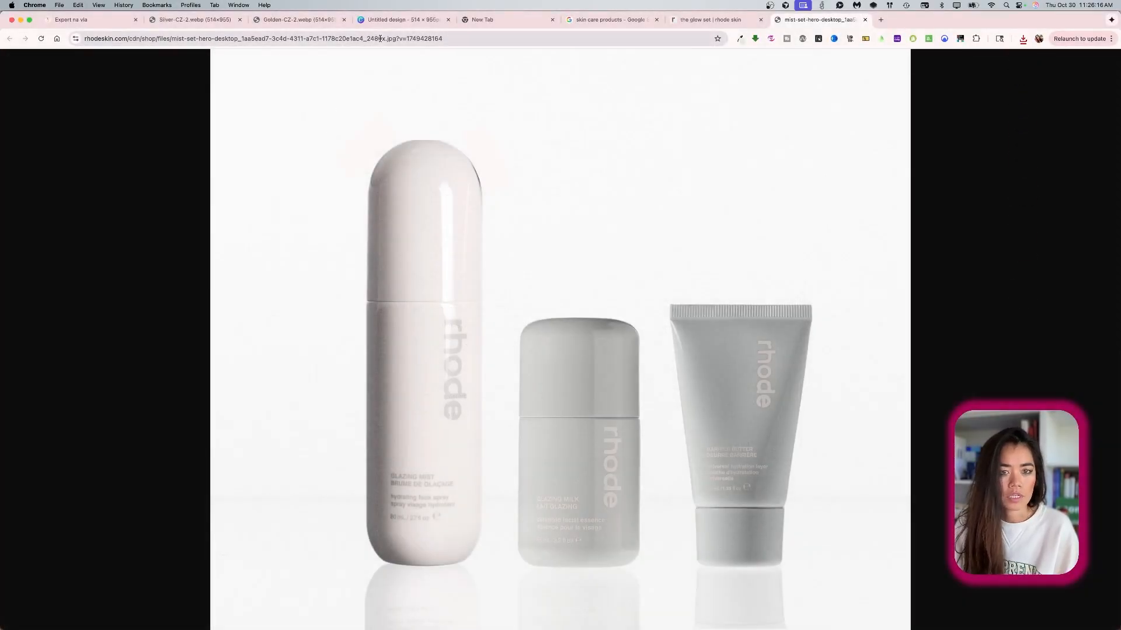
Upload the saved glow set photo from Downloads to the Canva design and place it on the page.
{"action": "left_click", "coordinate": [399, 20]}
{"action": "left_click", "coordinate": [16, 220]}
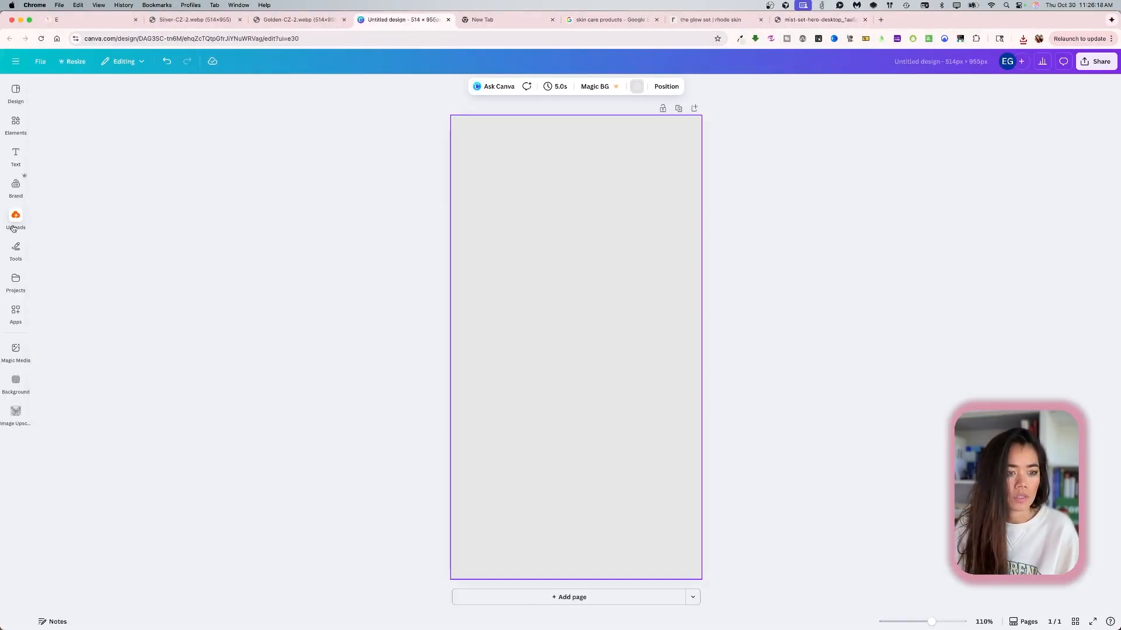
{"action": "left_click", "coordinate": [108, 118]}
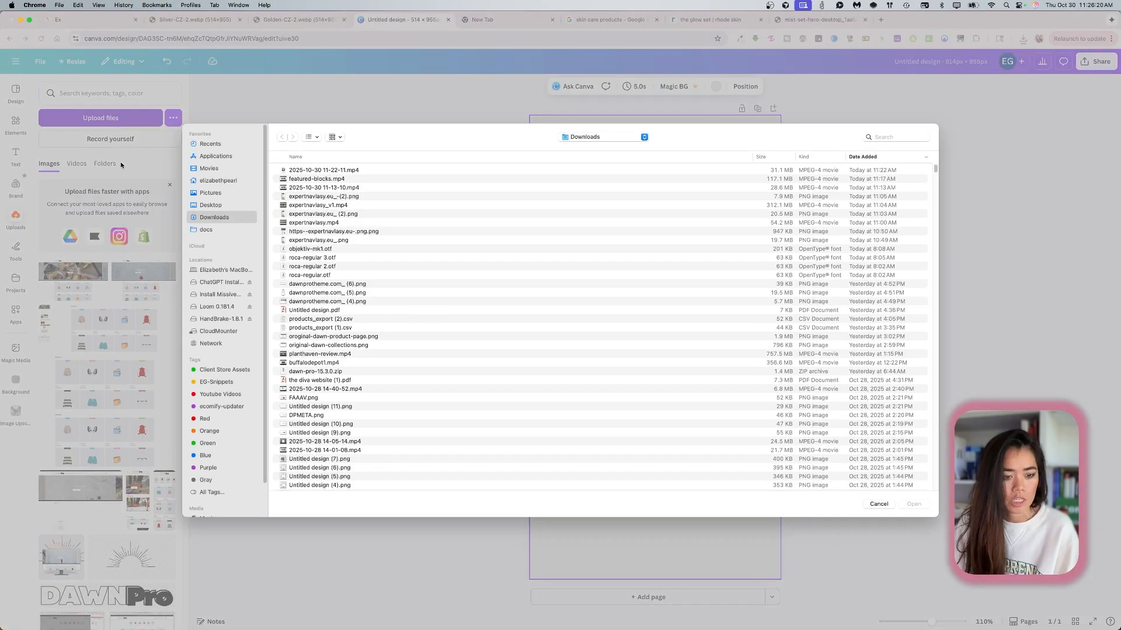
{"action": "double_click", "coordinate": [324, 171]}
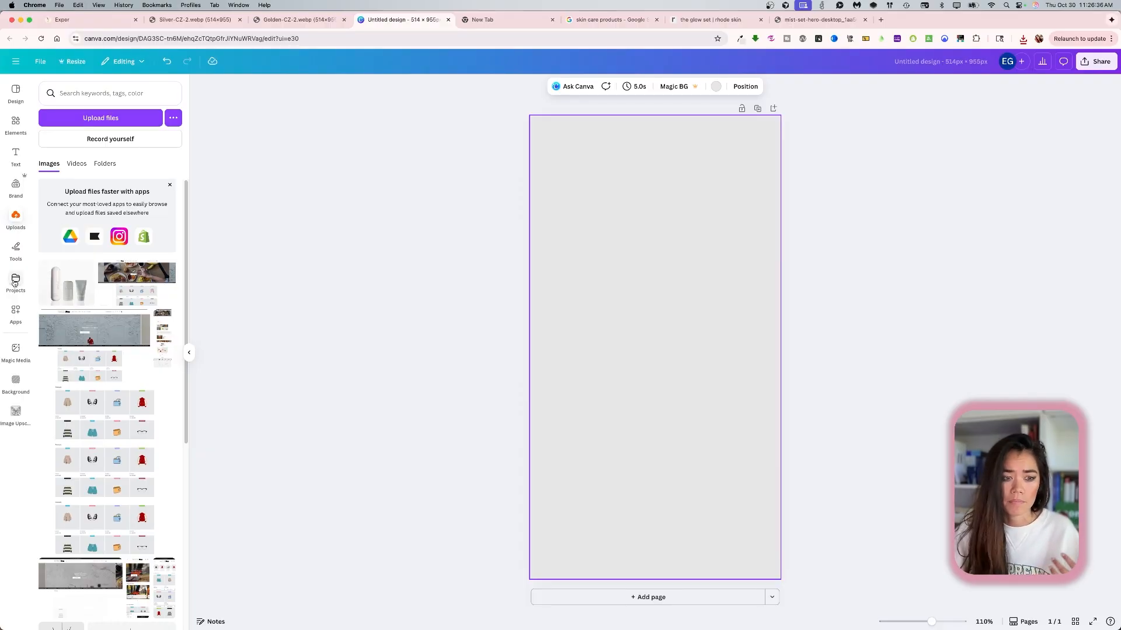
{"action": "left_click_drag", "start_coordinate": [63, 286], "coordinate": [563, 335]}
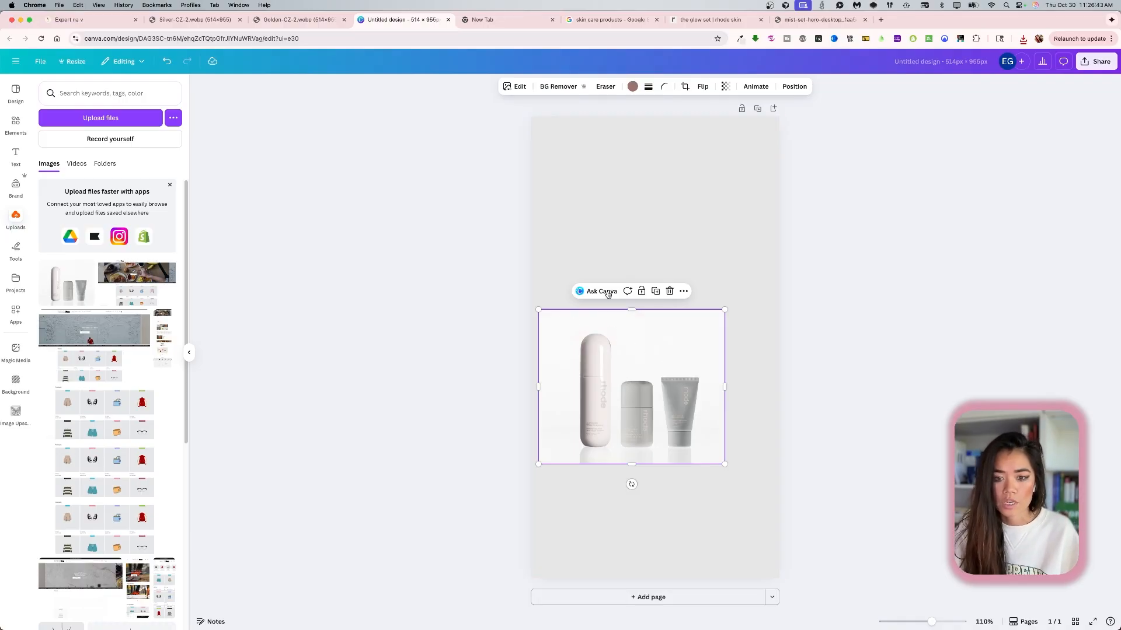
Remove the glow set photo's background and reposition the cutout near the horizontal centre of the page, slightly above the middle.
{"action": "left_click", "coordinate": [559, 88]}
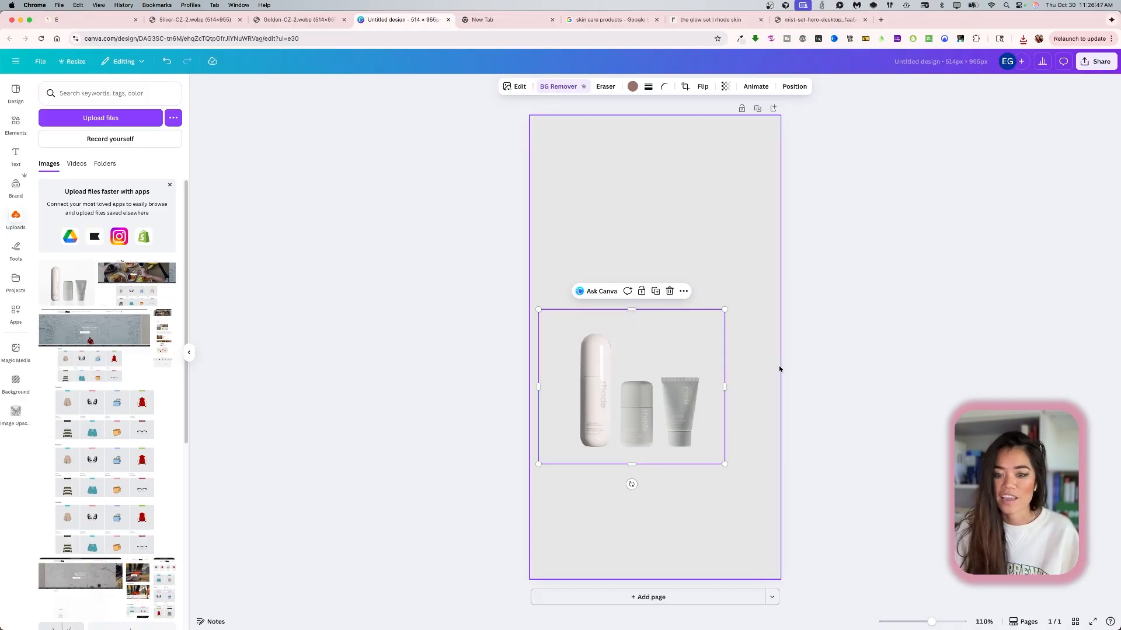
{"action": "left_click_drag", "start_coordinate": [712, 379], "coordinate": [742, 325]}
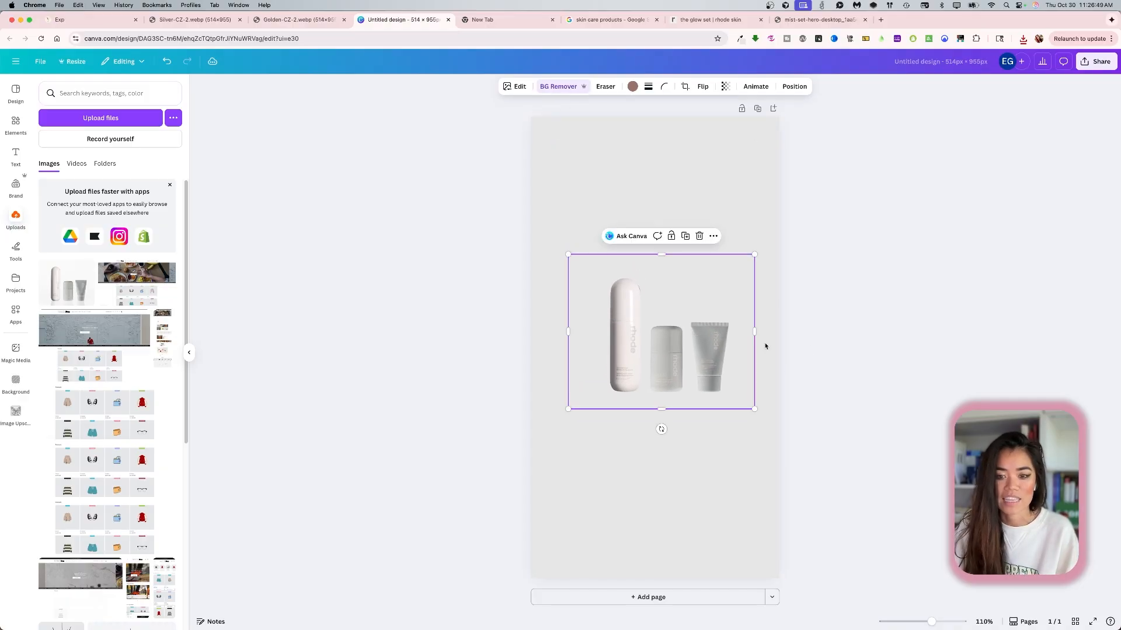
{"action": "left_click", "coordinate": [828, 345]}
{"action": "left_click_drag", "start_coordinate": [660, 342], "coordinate": [647, 342]}
{"action": "left_click", "coordinate": [829, 346]}
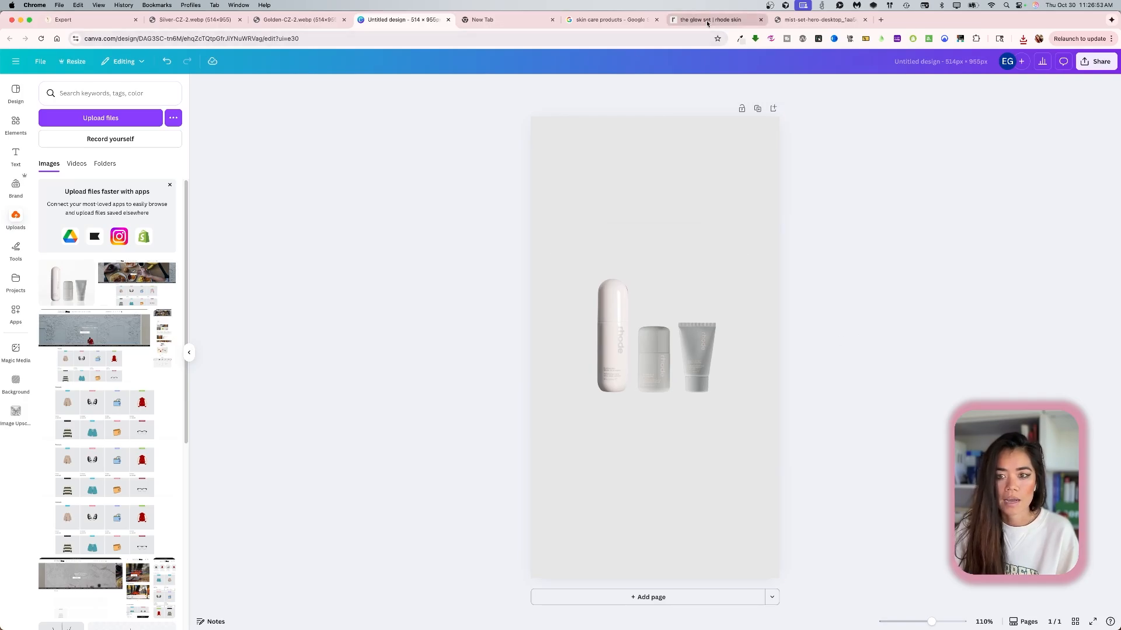
Check the product placement in the Golden and Silver card images, close the empty browser tab and return to the Canva design.
{"action": "left_click", "coordinate": [285, 20]}
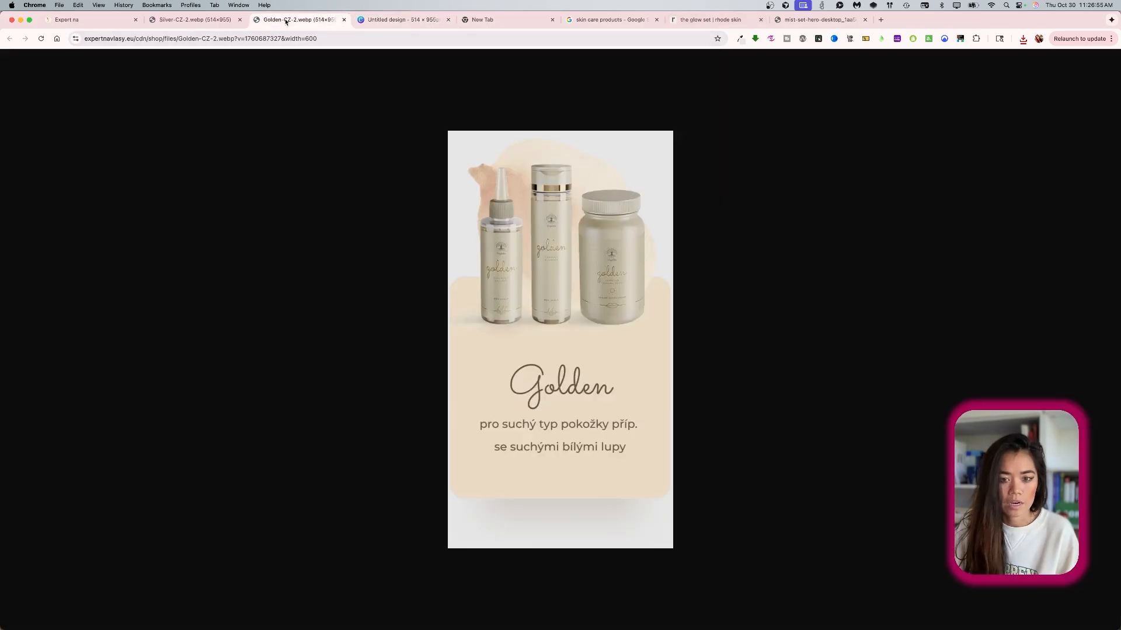
{"action": "left_click", "coordinate": [201, 21]}
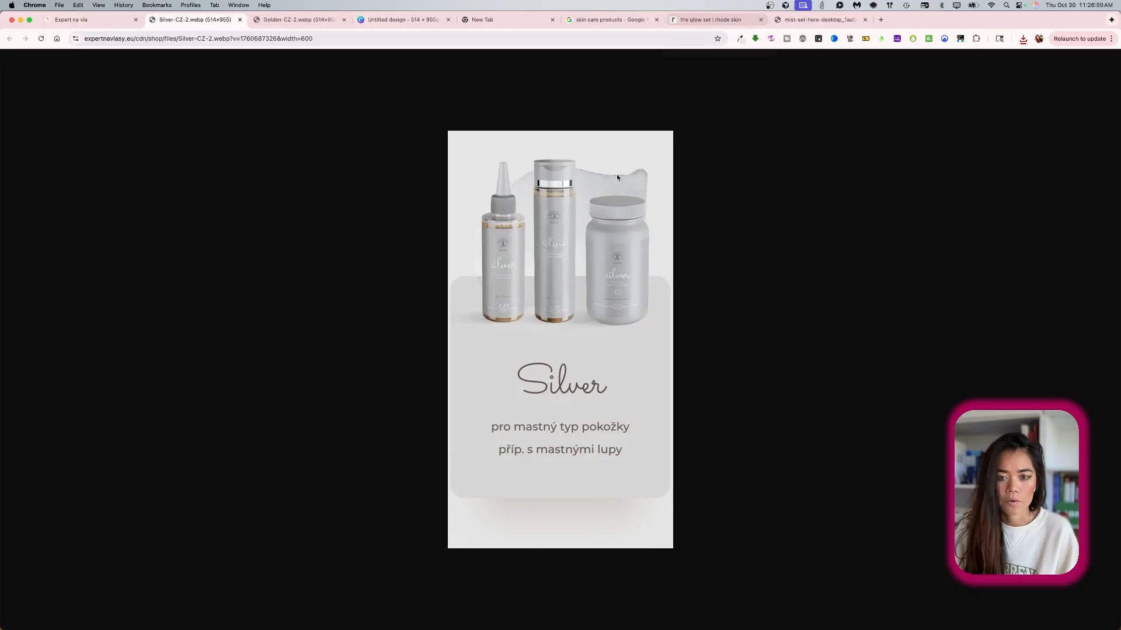
{"action": "left_click", "coordinate": [717, 21]}
{"action": "left_click", "coordinate": [592, 19]}
{"action": "left_click", "coordinate": [508, 19]}
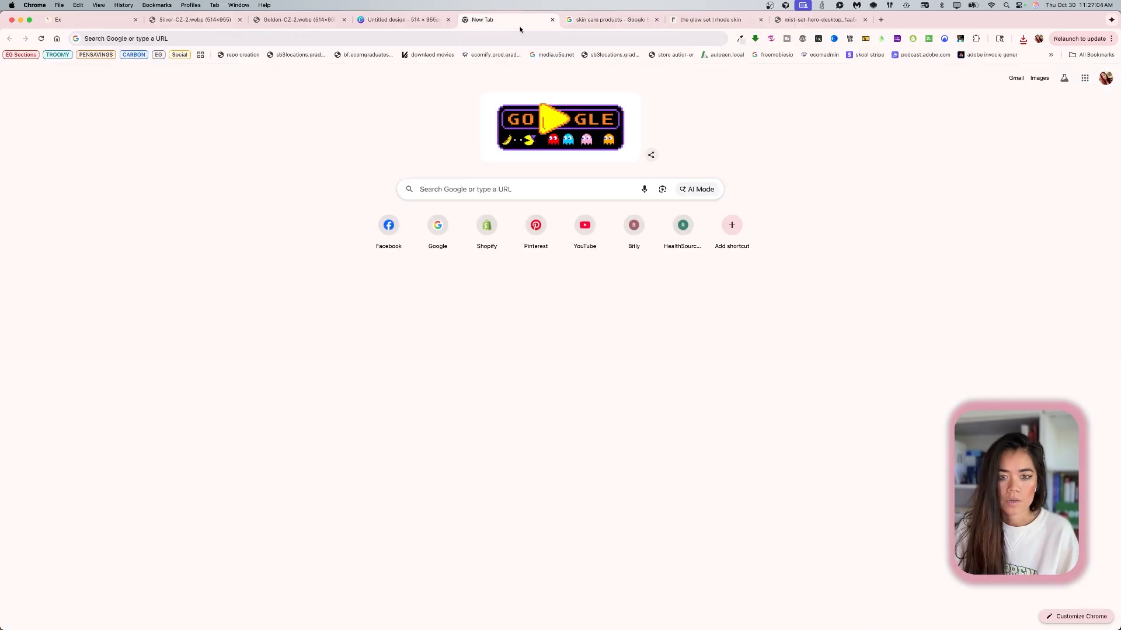
{"action": "key", "text": "super+w"}
{"action": "left_click", "coordinate": [402, 20]}
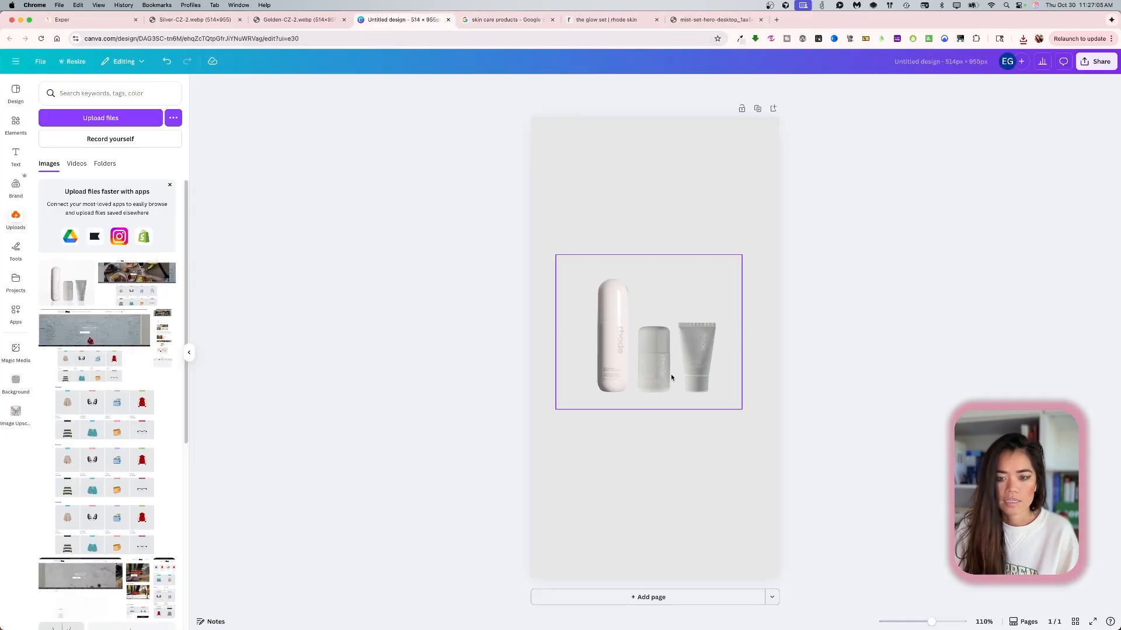
Enlarge the product cutout to slightly more than the page width and centre it in the upper half of the page.
{"action": "left_click", "coordinate": [650, 278]}
{"action": "left_click_drag", "start_coordinate": [555, 255], "coordinate": [488, 139]}
{"action": "left_click_drag", "start_coordinate": [653, 301], "coordinate": [696, 238]}
{"action": "left_click", "coordinate": [444, 363]}
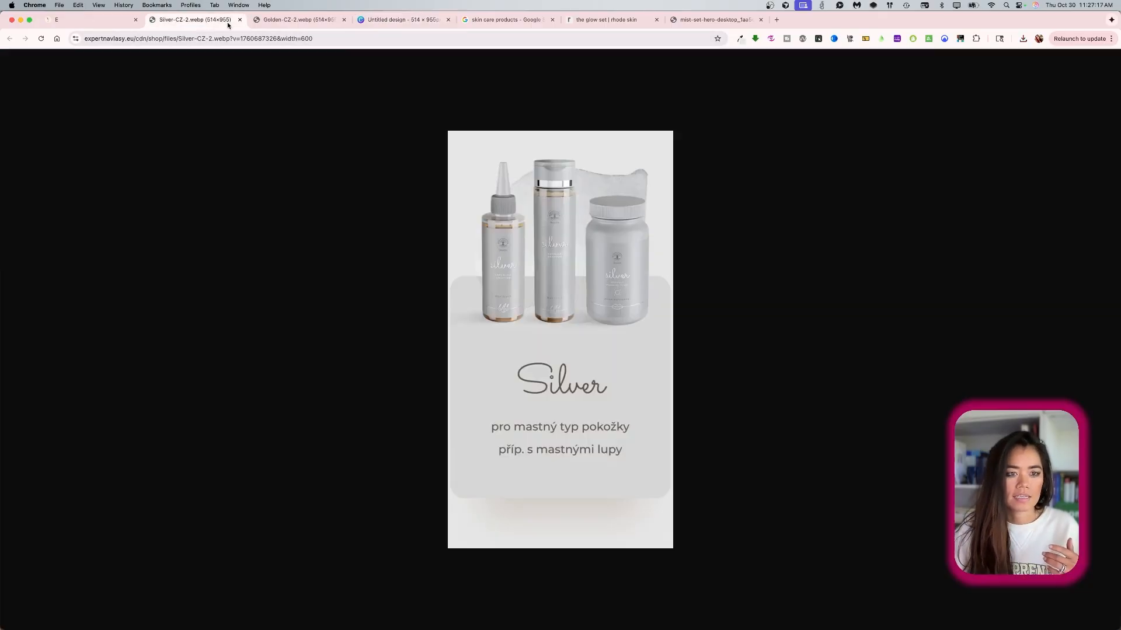
Sample the grey of the rounded panel in the Silver card image and get its hex code #d6d6d6.
{"action": "left_click", "coordinate": [226, 21]}
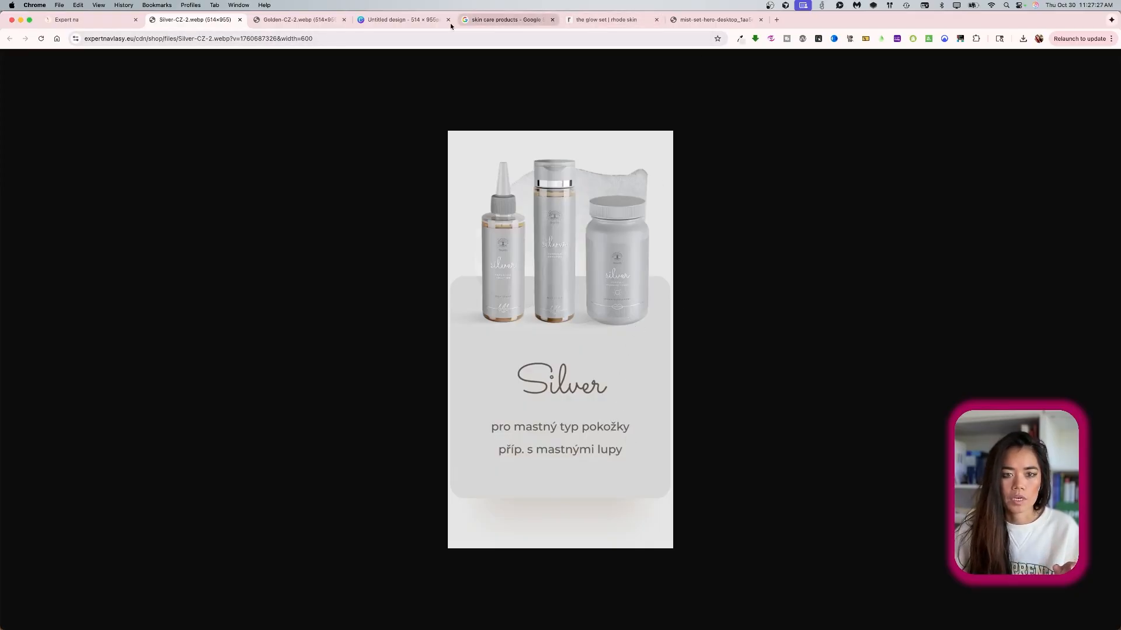
{"action": "left_click", "coordinate": [414, 22]}
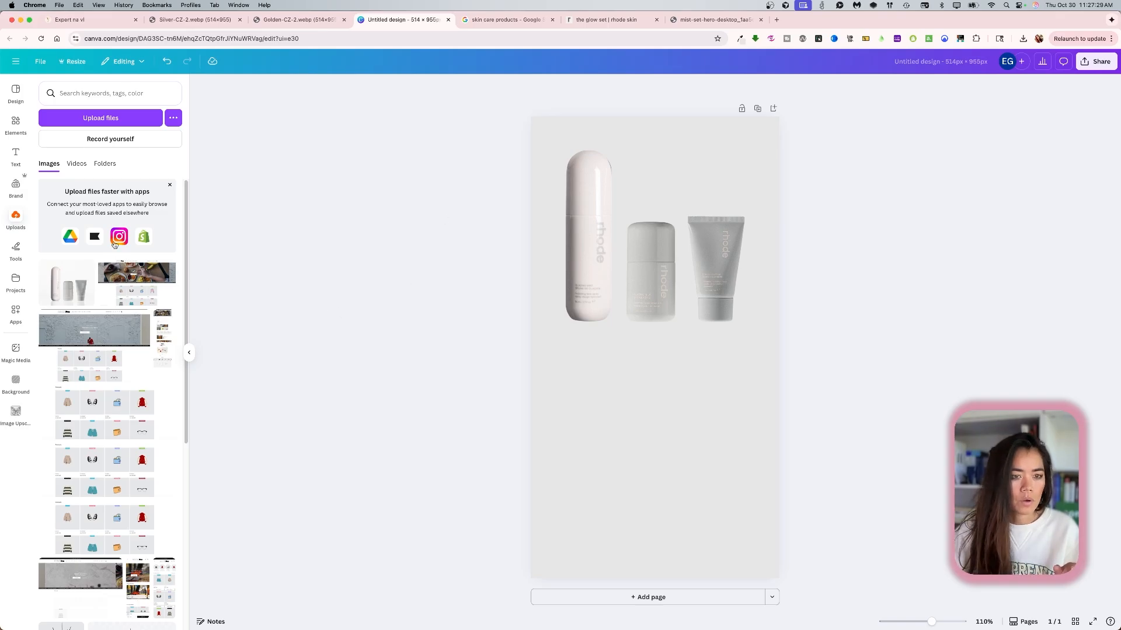
{"action": "left_click", "coordinate": [192, 21]}
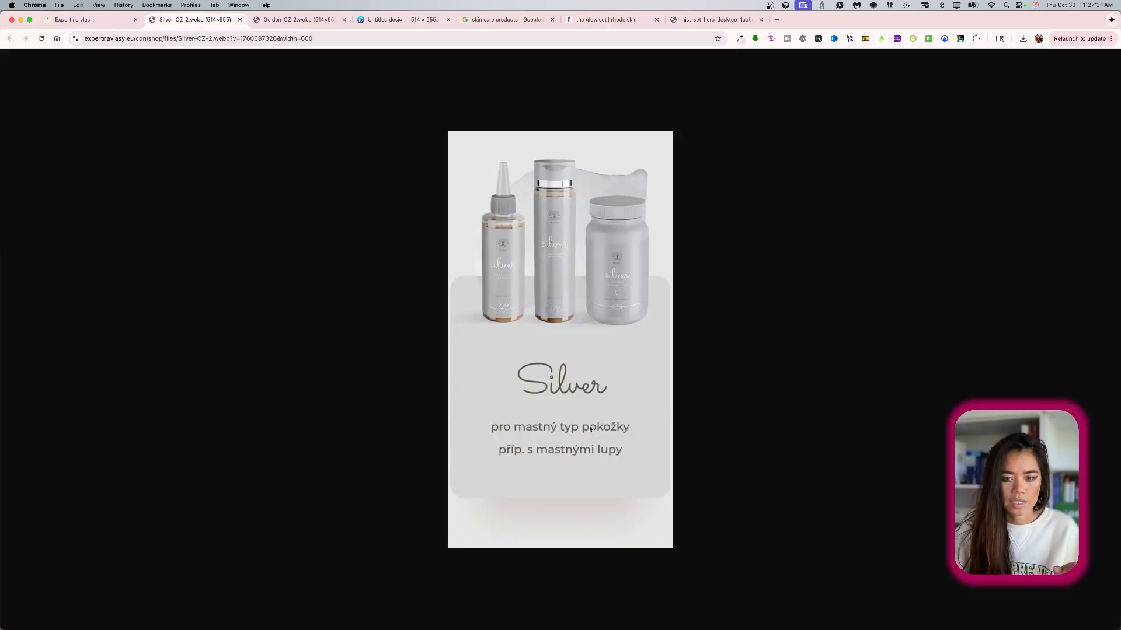
{"action": "left_click", "coordinate": [740, 39]}
{"action": "left_click", "coordinate": [590, 56]}
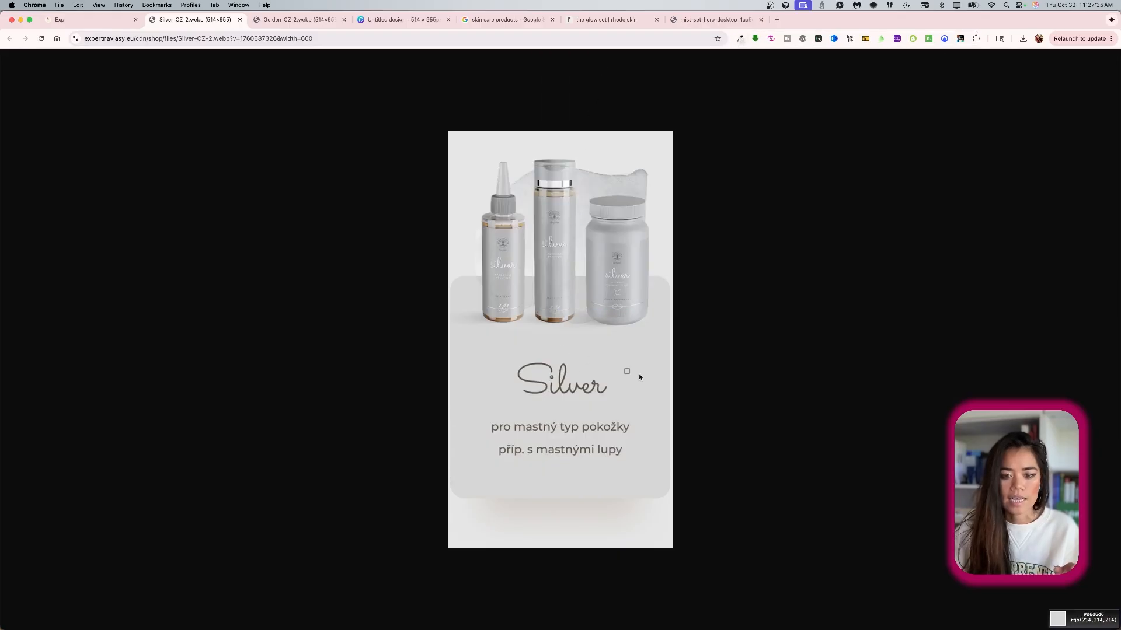
{"action": "left_click", "coordinate": [739, 35]}
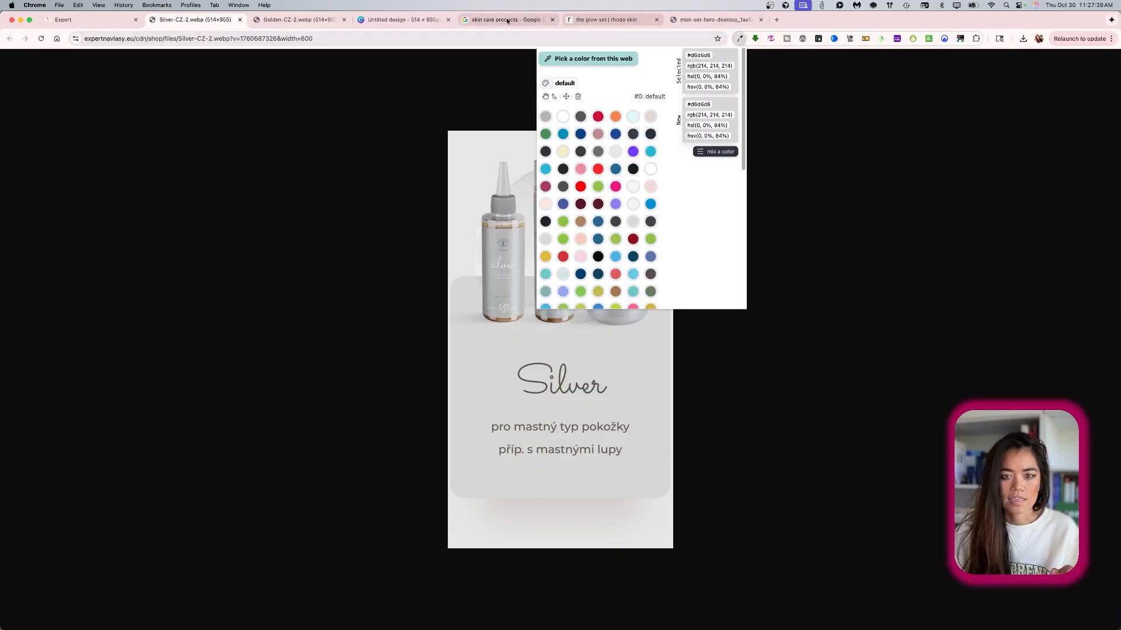
Return to the Canva design and search its elements for "Square".
{"action": "left_click", "coordinate": [403, 20]}
{"action": "left_click", "coordinate": [18, 128]}
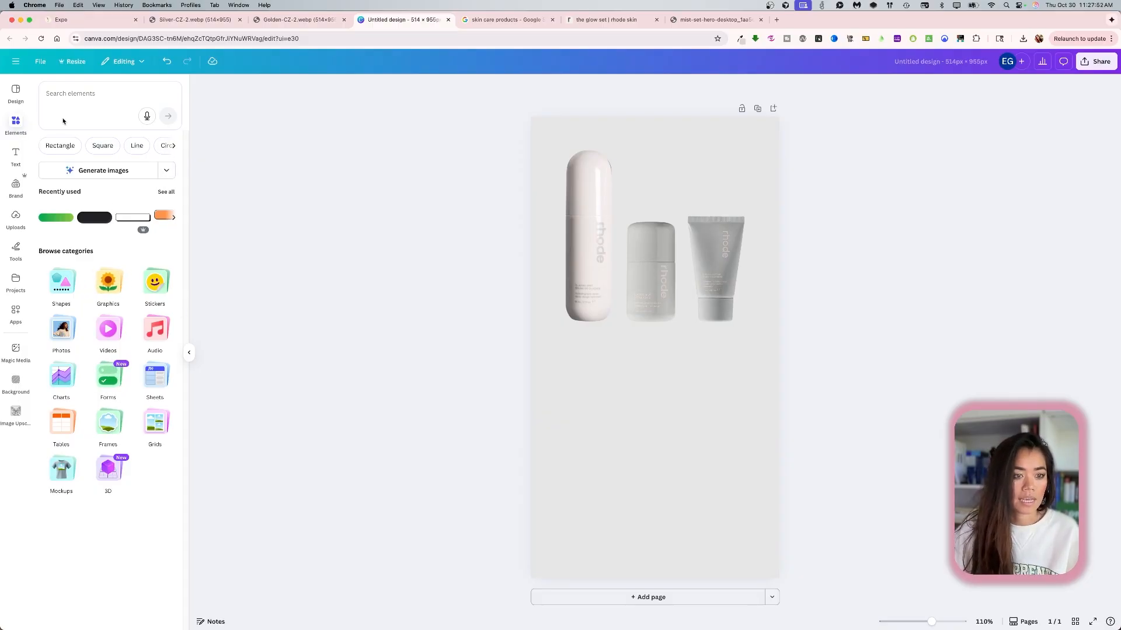
{"action": "left_click", "coordinate": [73, 92]}
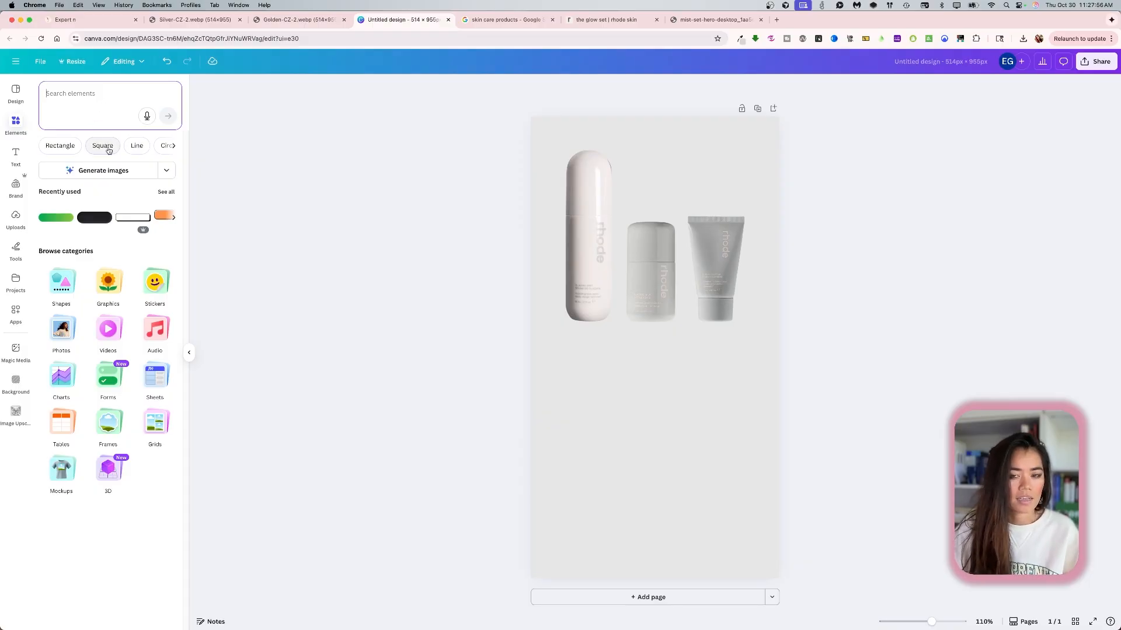
{"action": "left_click", "coordinate": [108, 149]}
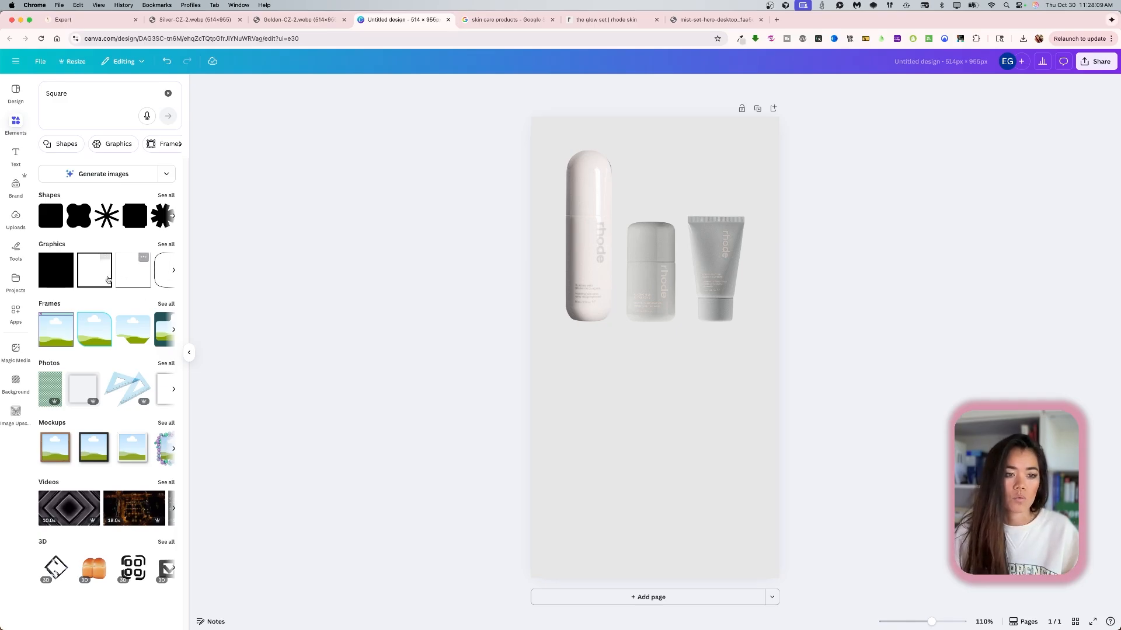
{"action": "left_click", "coordinate": [50, 273]}
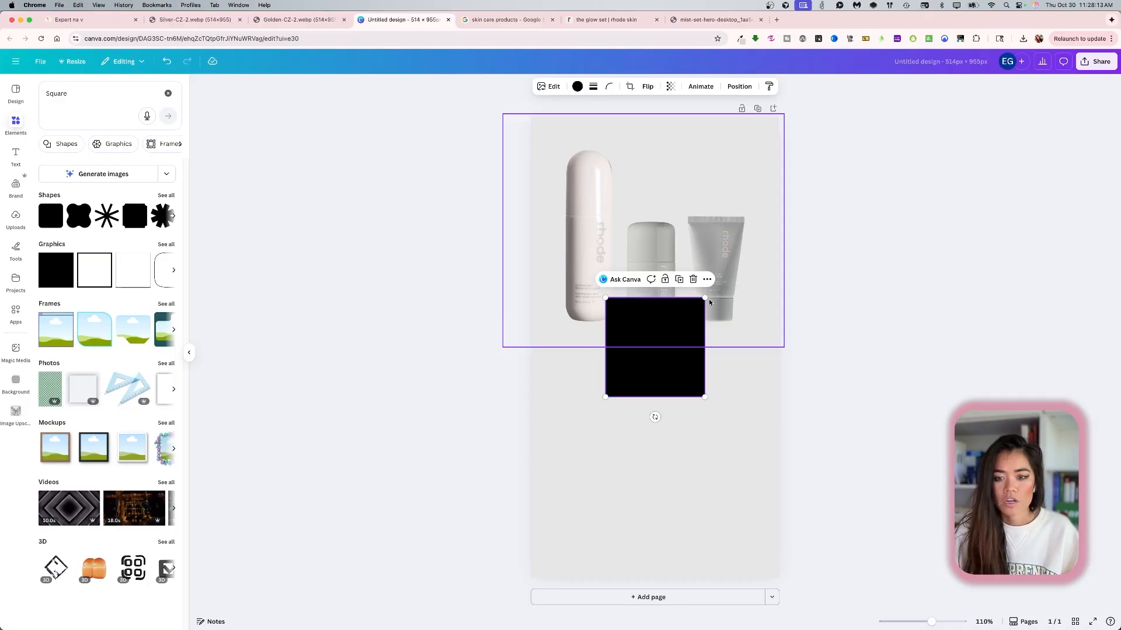
{"action": "left_click_drag", "start_coordinate": [710, 302], "coordinate": [745, 262]}
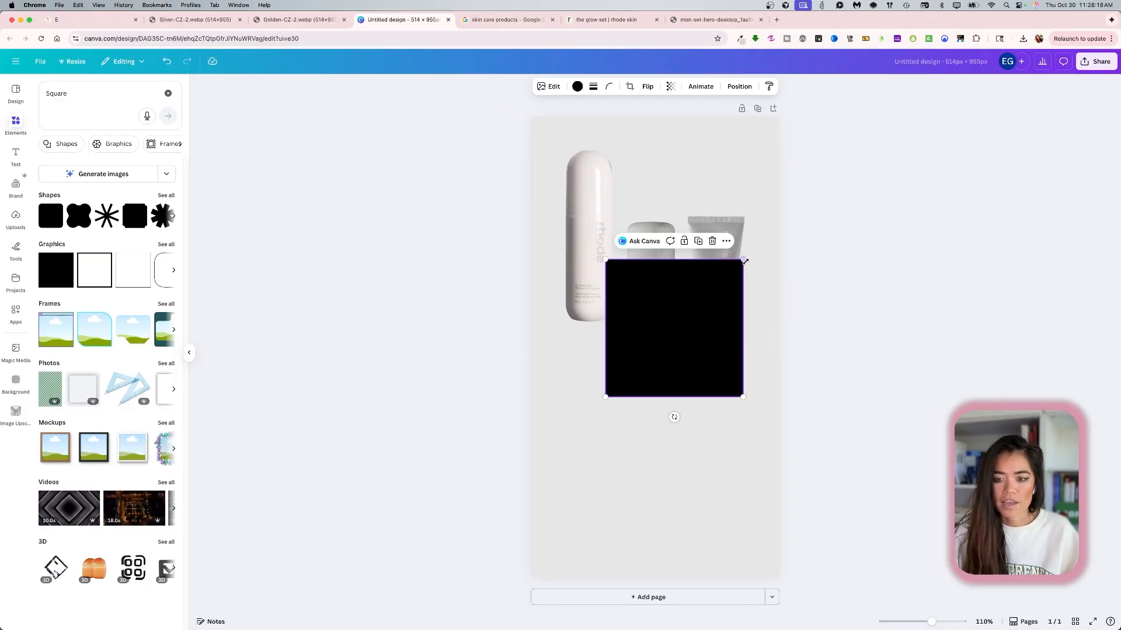
{"action": "key", "text": "BackSpace"}
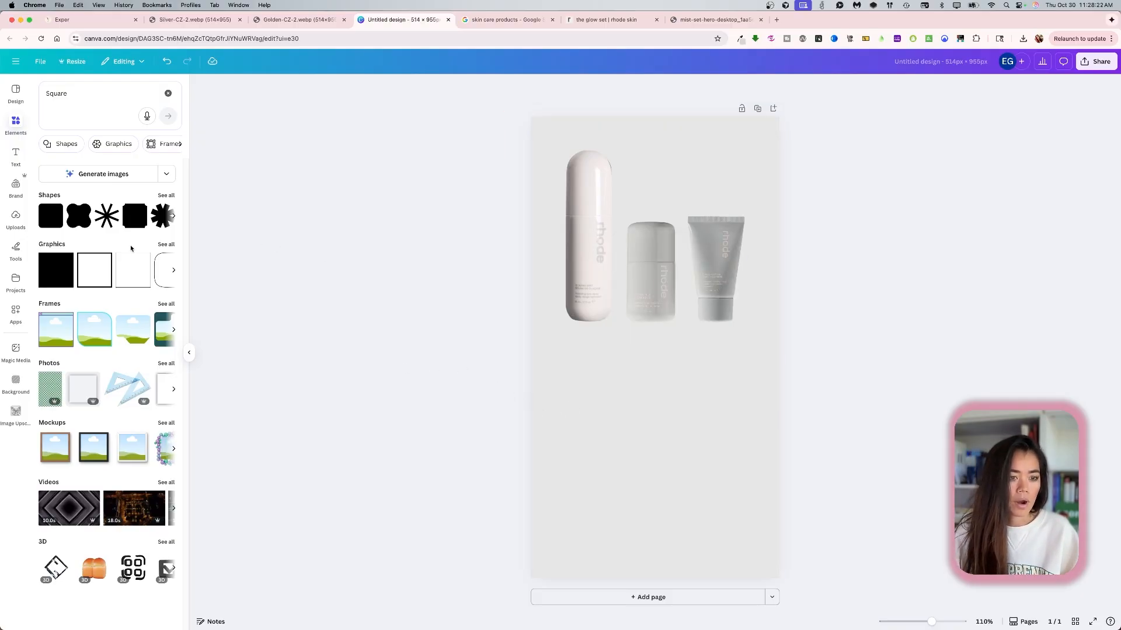
Add the rounded square shape and stretch it into a nearly page-wide panel overlapping the lower part of the products.
{"action": "left_click", "coordinate": [45, 218]}
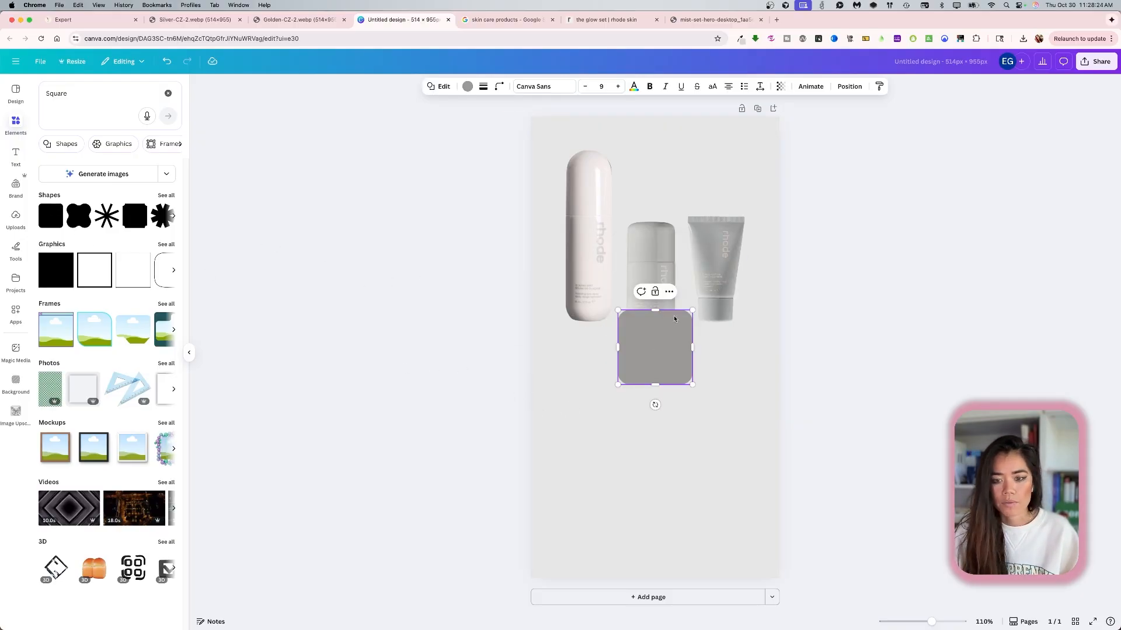
{"action": "left_click_drag", "start_coordinate": [693, 310], "coordinate": [853, 203]}
{"action": "left_click_drag", "start_coordinate": [690, 270], "coordinate": [607, 361]}
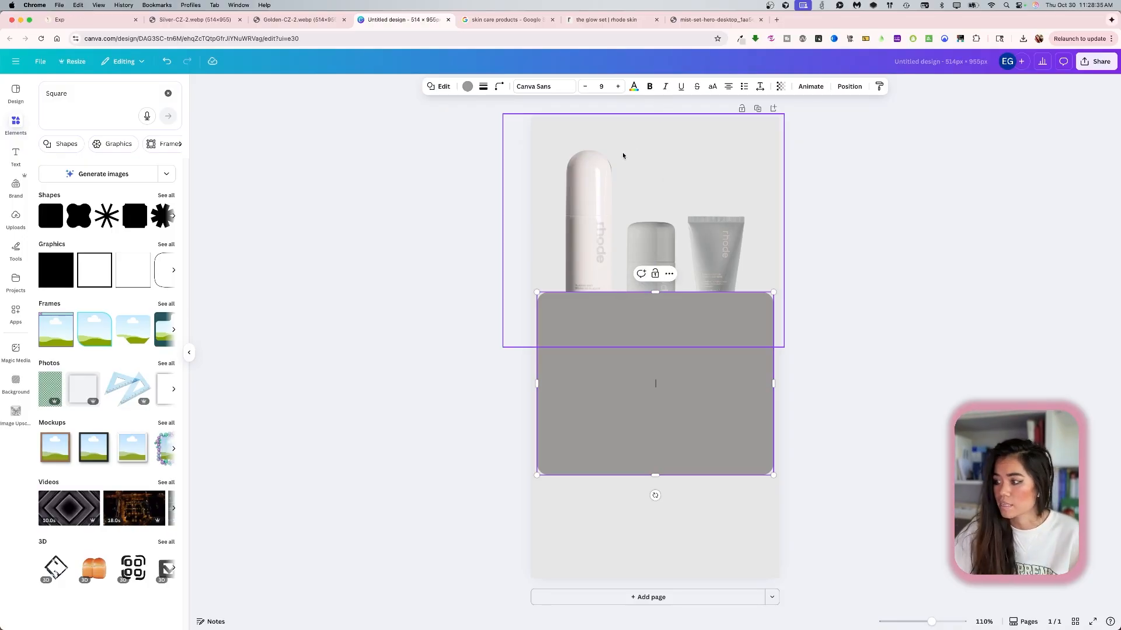
Set the rounded panel's fill to the custom solid colour #D6D6D6.
{"action": "double_click", "coordinate": [681, 346]}
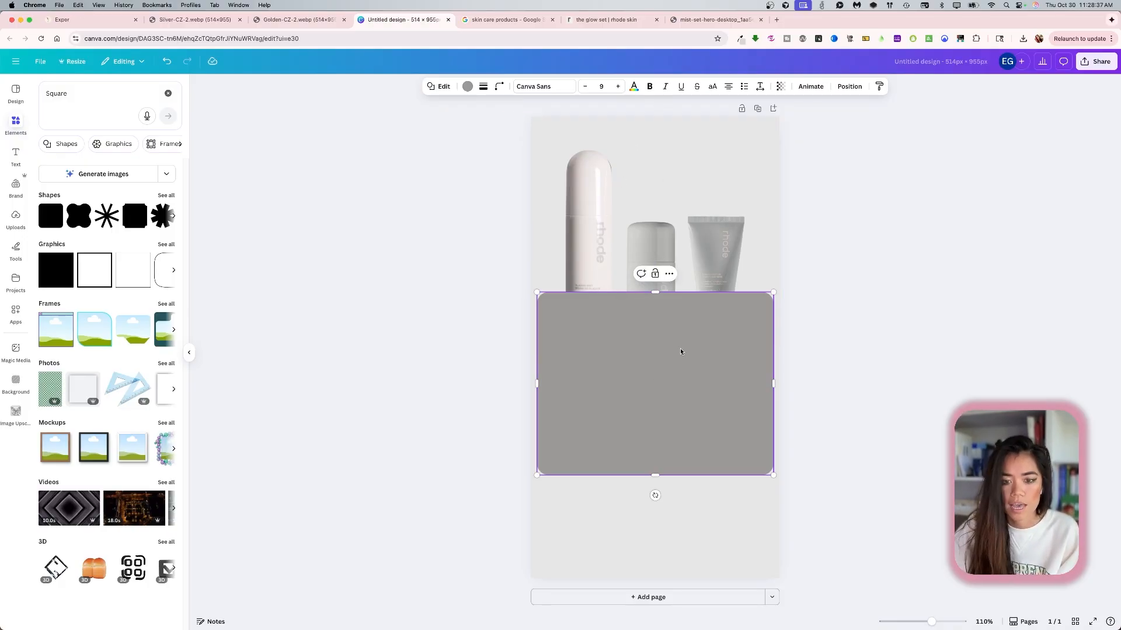
{"action": "left_click", "coordinate": [467, 86]}
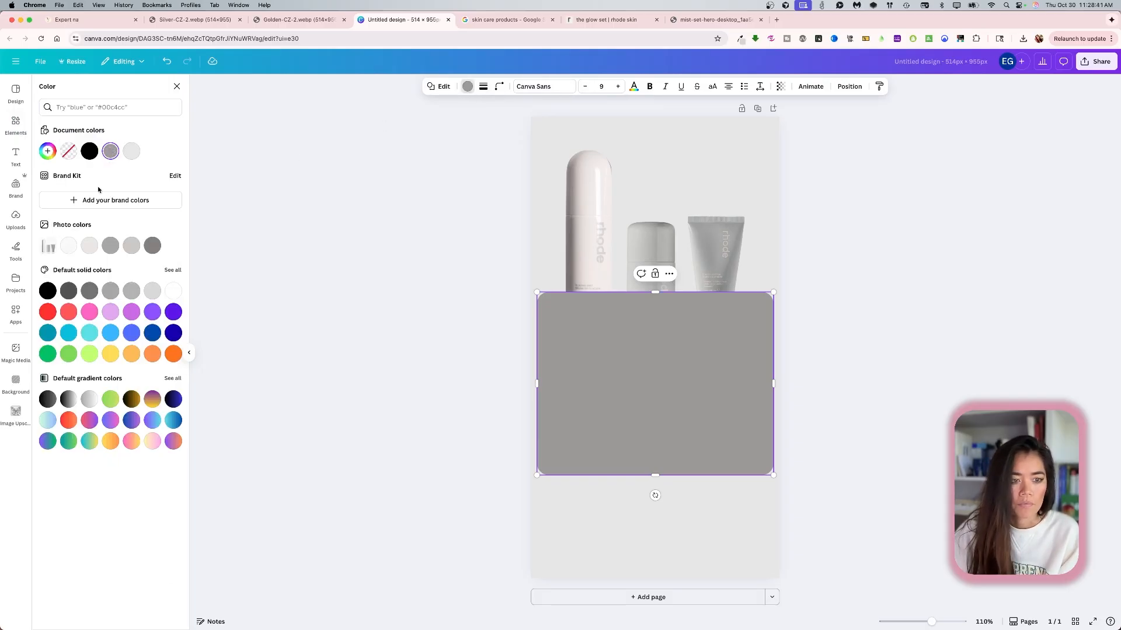
{"action": "left_click", "coordinate": [48, 152]}
{"action": "left_click", "coordinate": [117, 268]}
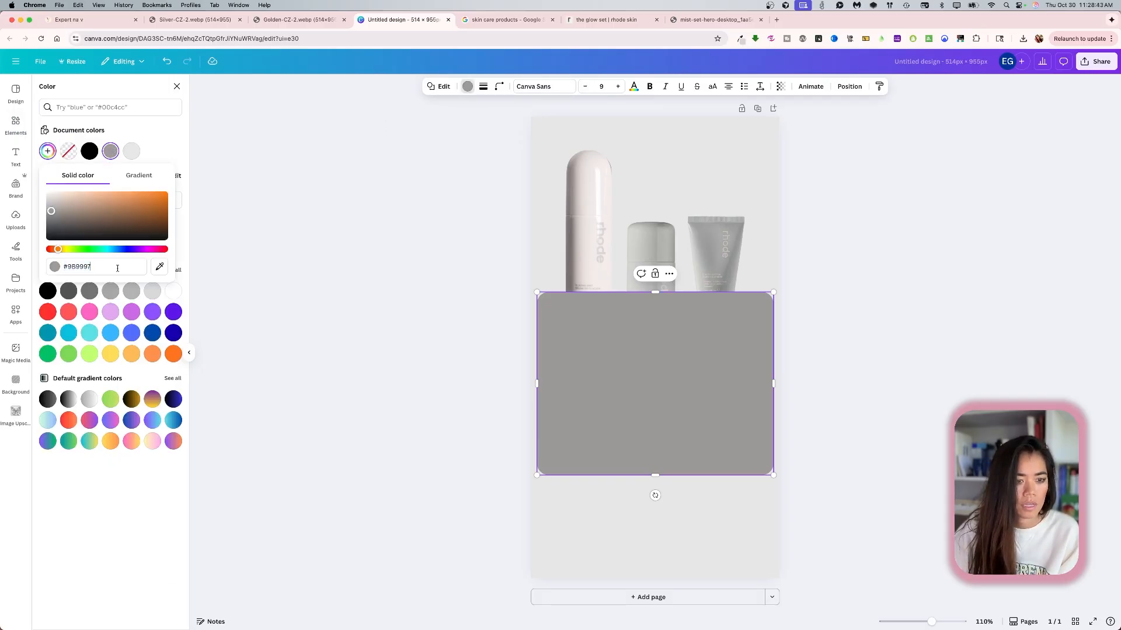
{"action": "key", "text": "super+a"}
{"action": "type", "text": "#D6D6D6"}
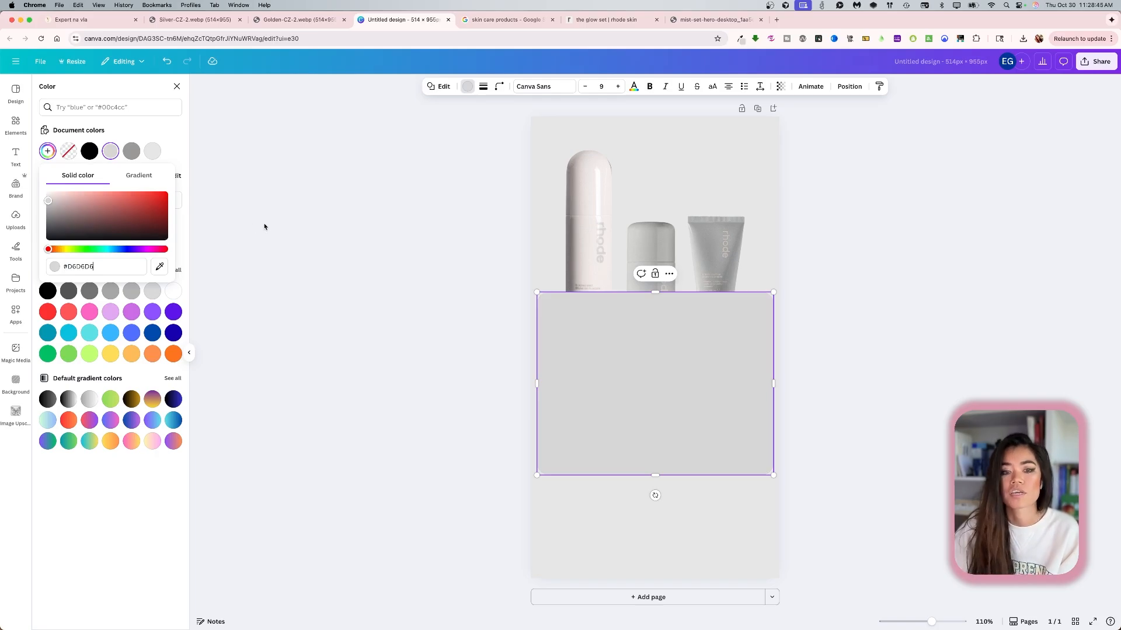
{"action": "left_click", "coordinate": [177, 87]}
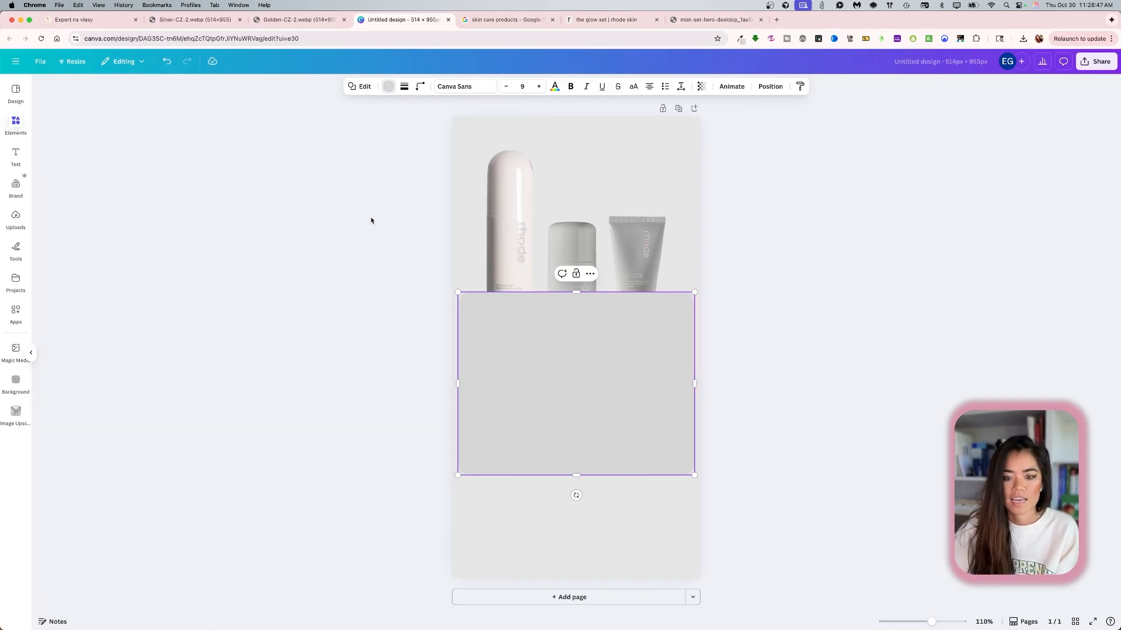
{"action": "left_click", "coordinate": [438, 282]}
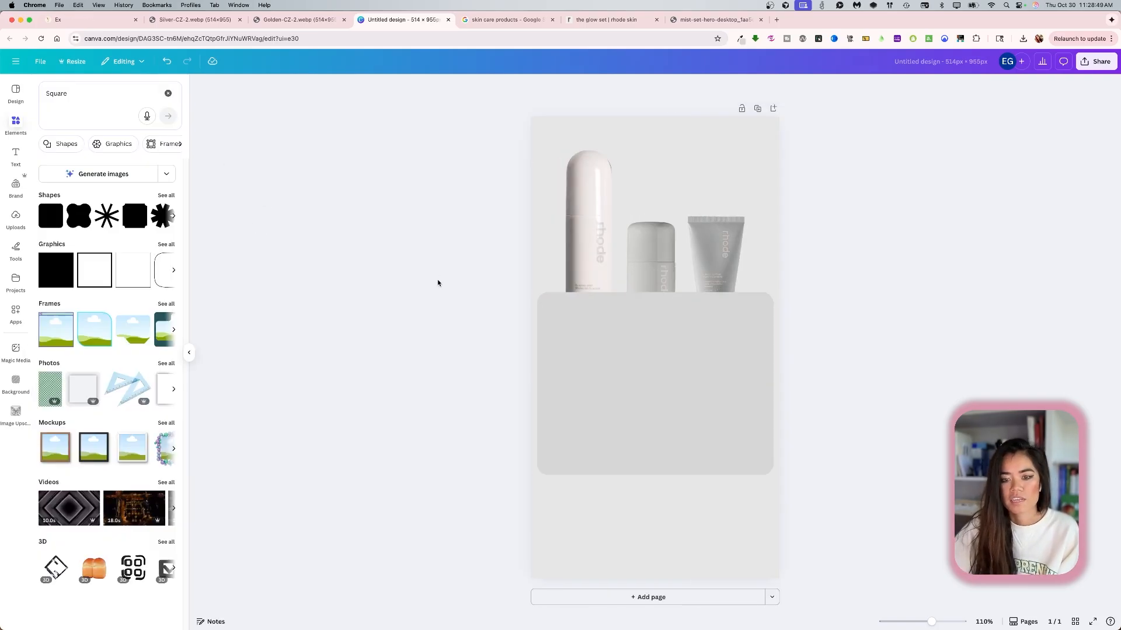
{"action": "left_click", "coordinate": [619, 355]}
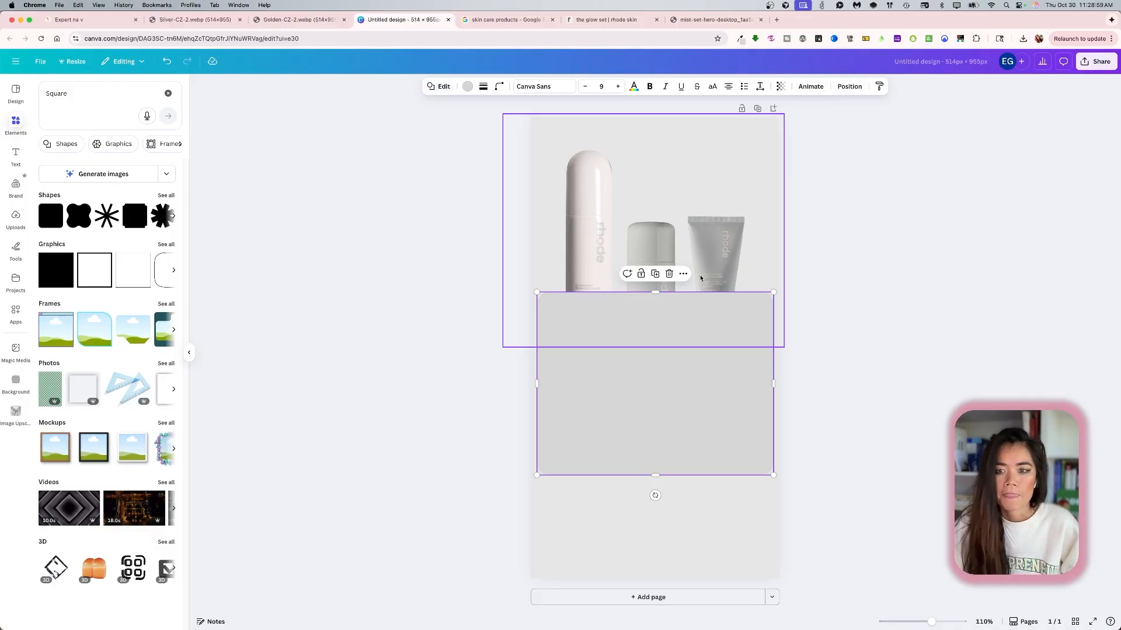
{"action": "left_click", "coordinate": [681, 366]}
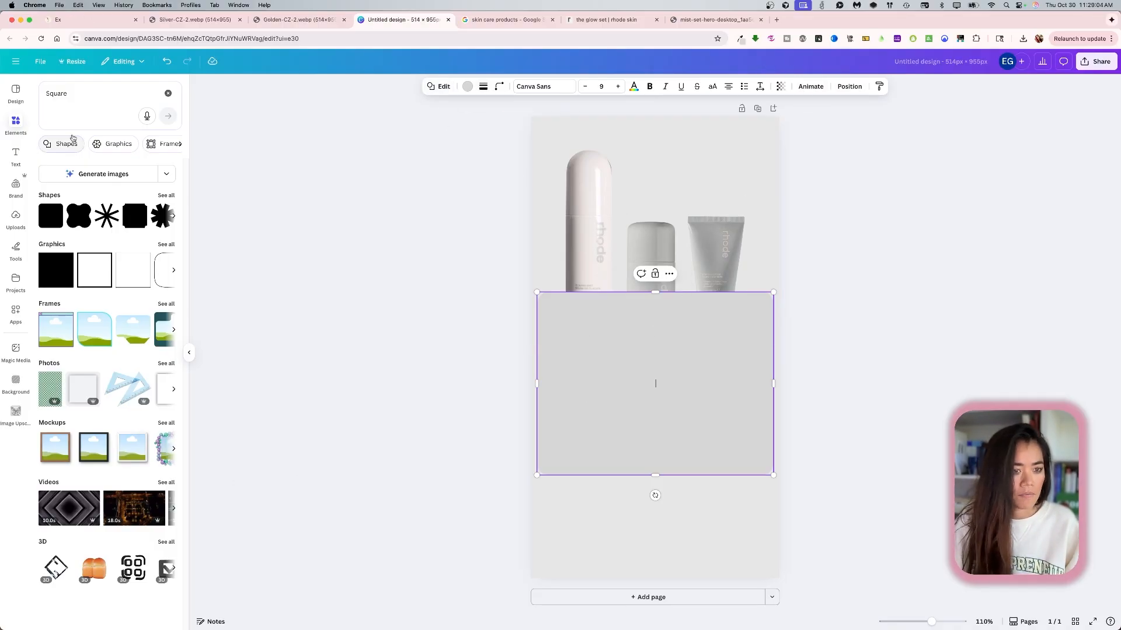
Clear the term "Square" from the element search.
{"action": "double_click", "coordinate": [95, 89]}
{"action": "key", "text": "BackSpace"}
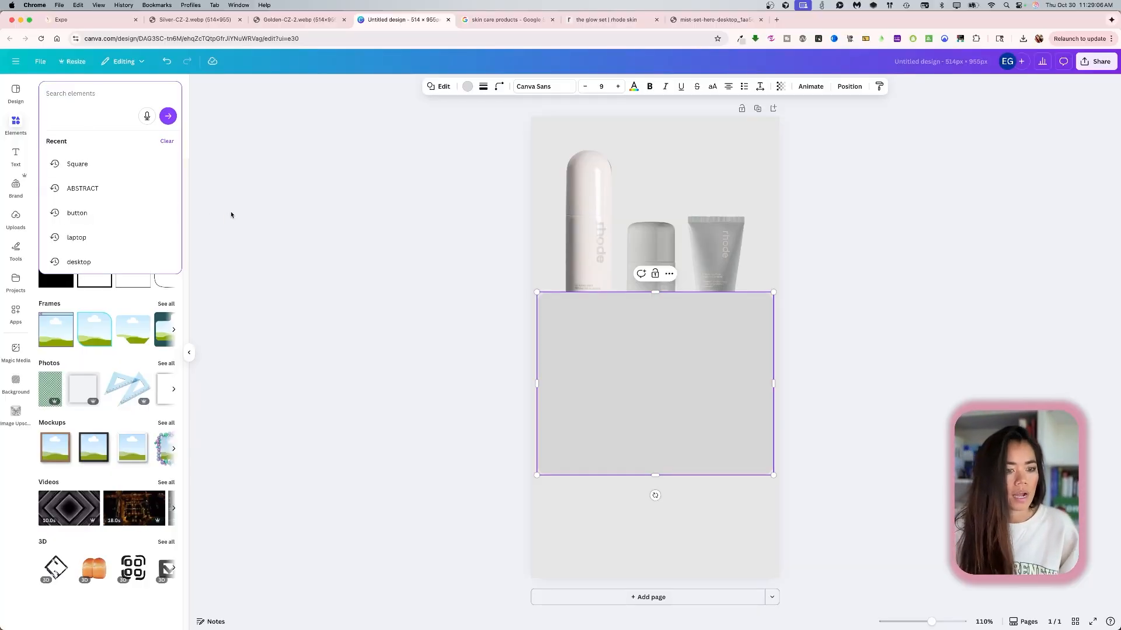
{"action": "left_click", "coordinate": [231, 214]}
{"action": "left_click", "coordinate": [617, 420]}
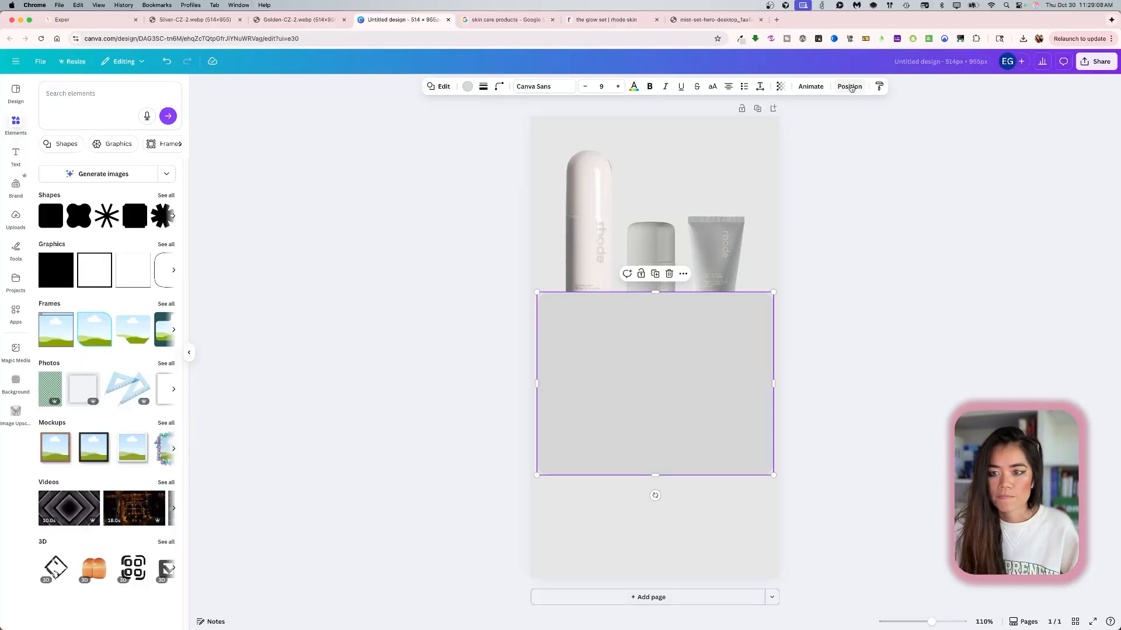
{"action": "left_click", "coordinate": [443, 87]}
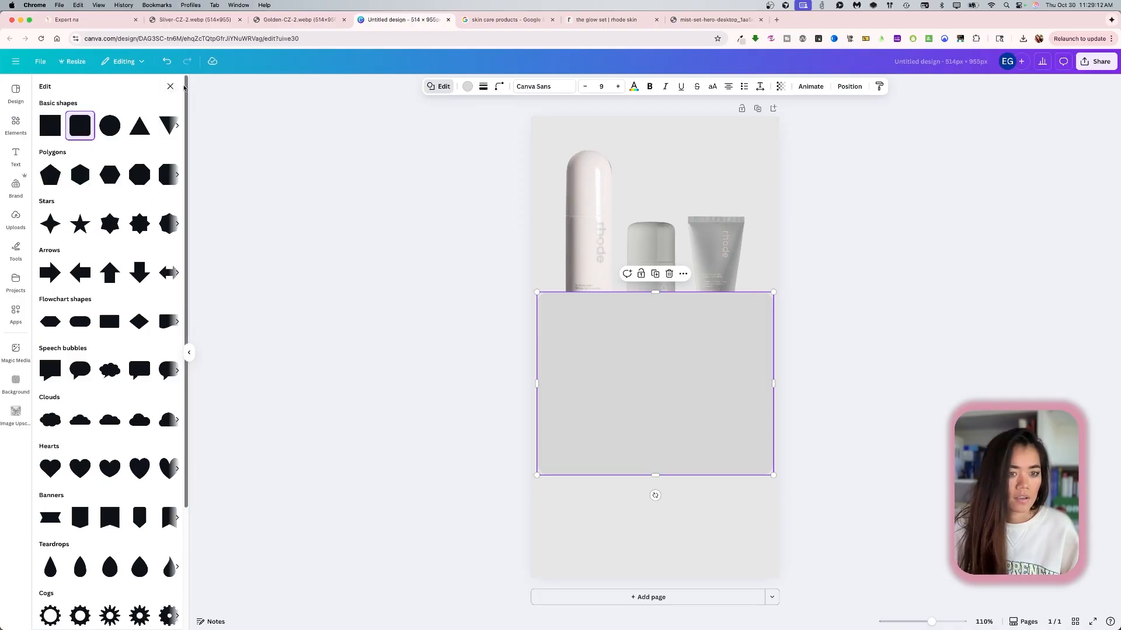
{"action": "left_click", "coordinate": [170, 86]}
{"action": "left_click", "coordinate": [11, 134]}
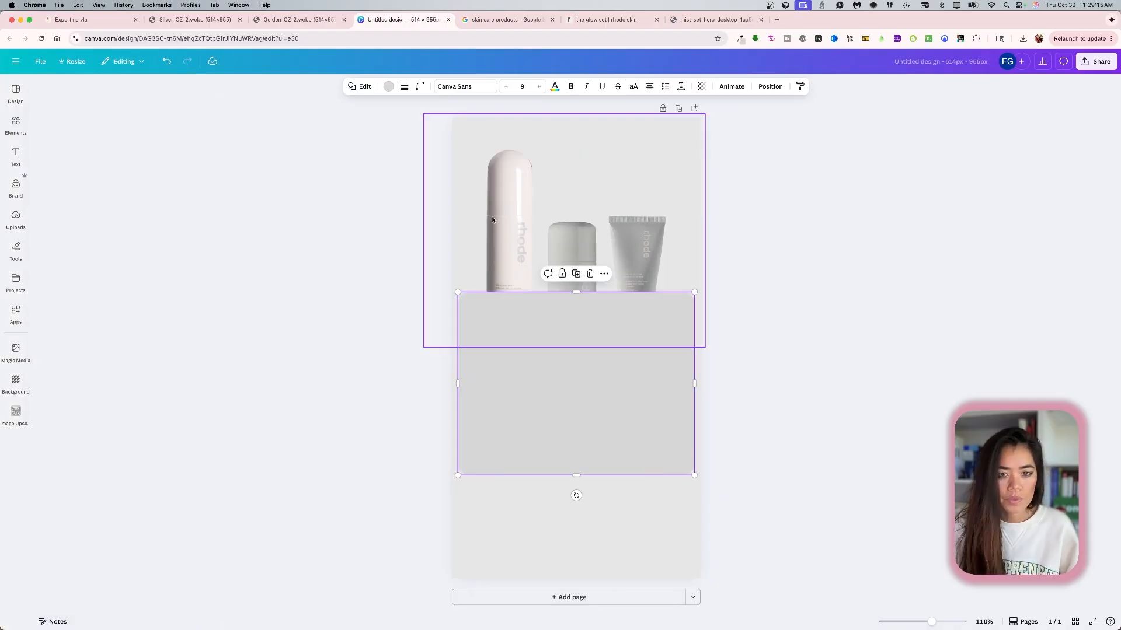
{"action": "left_click", "coordinate": [607, 388]}
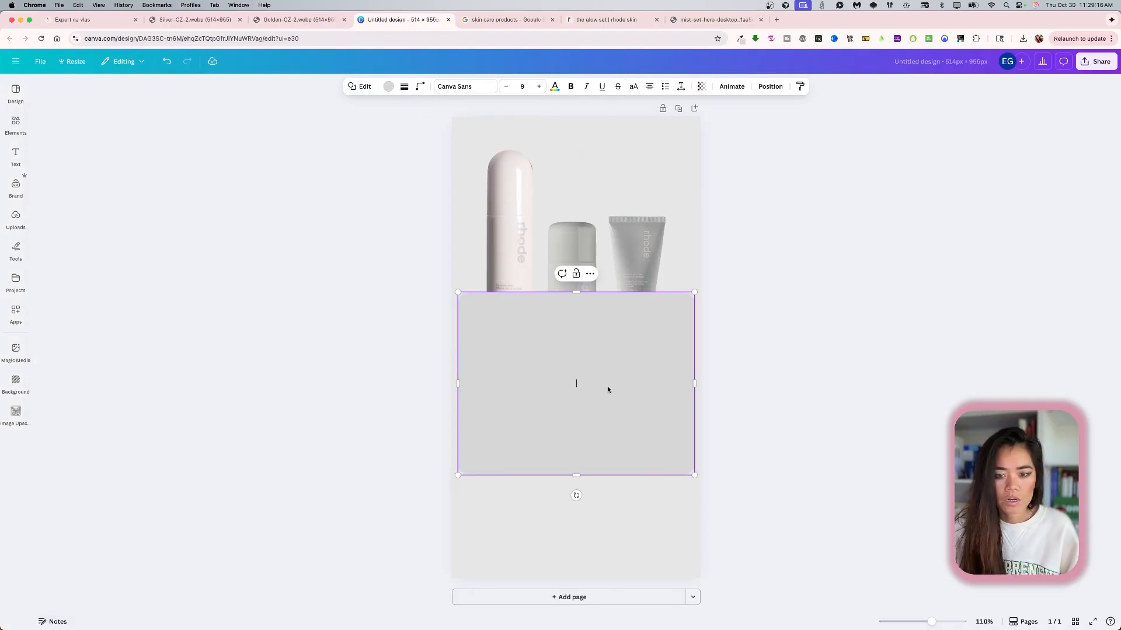
{"action": "left_click", "coordinate": [728, 87]}
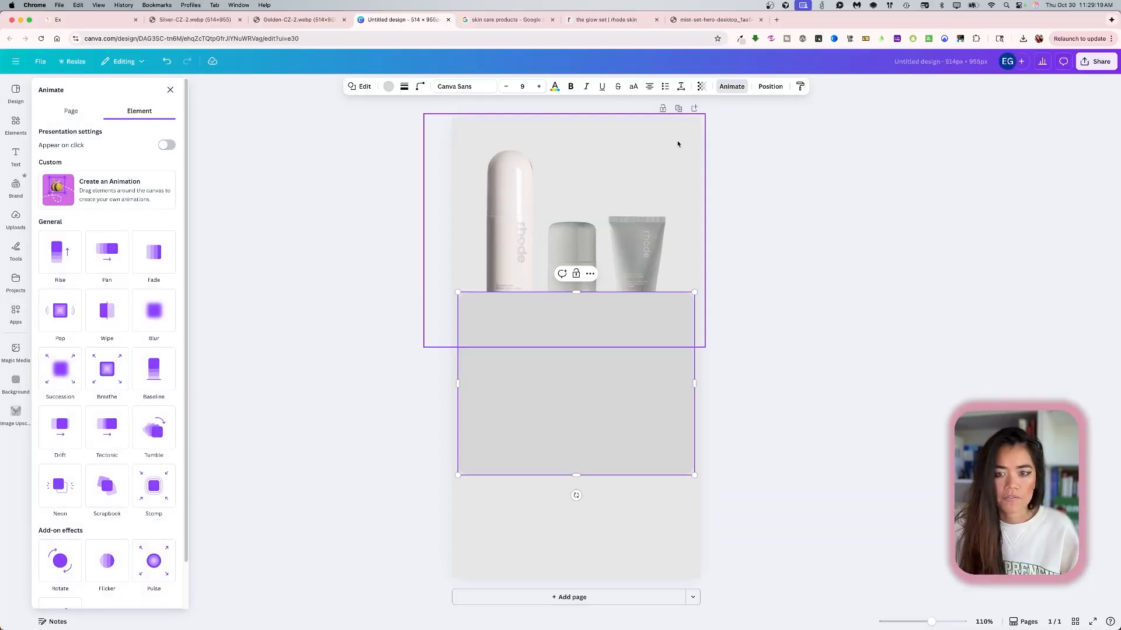
{"action": "left_click", "coordinate": [71, 111]}
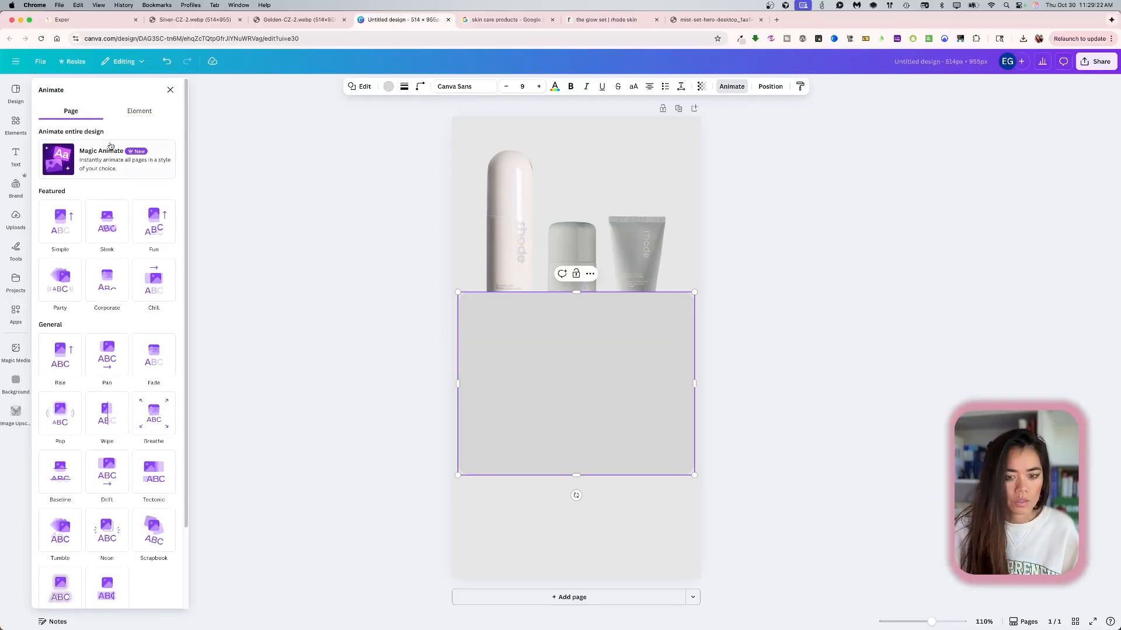
{"action": "left_click", "coordinate": [135, 111]}
{"action": "left_click", "coordinate": [169, 91]}
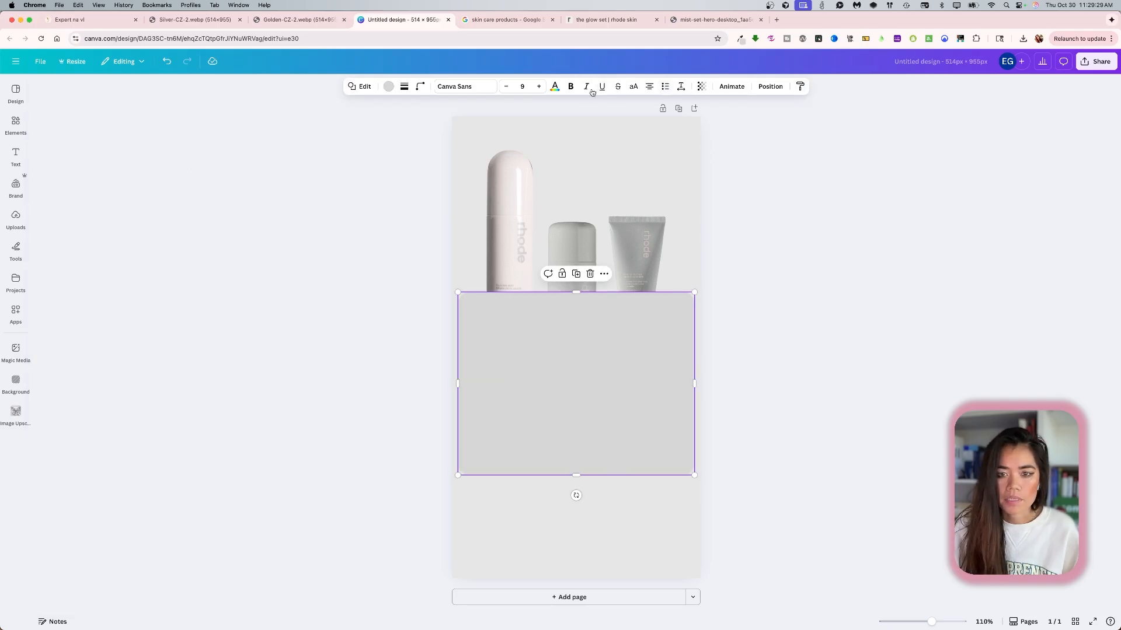
{"action": "right_click", "coordinate": [576, 351]}
{"action": "left_click", "coordinate": [557, 355]}
{"action": "right_click", "coordinate": [535, 341]}
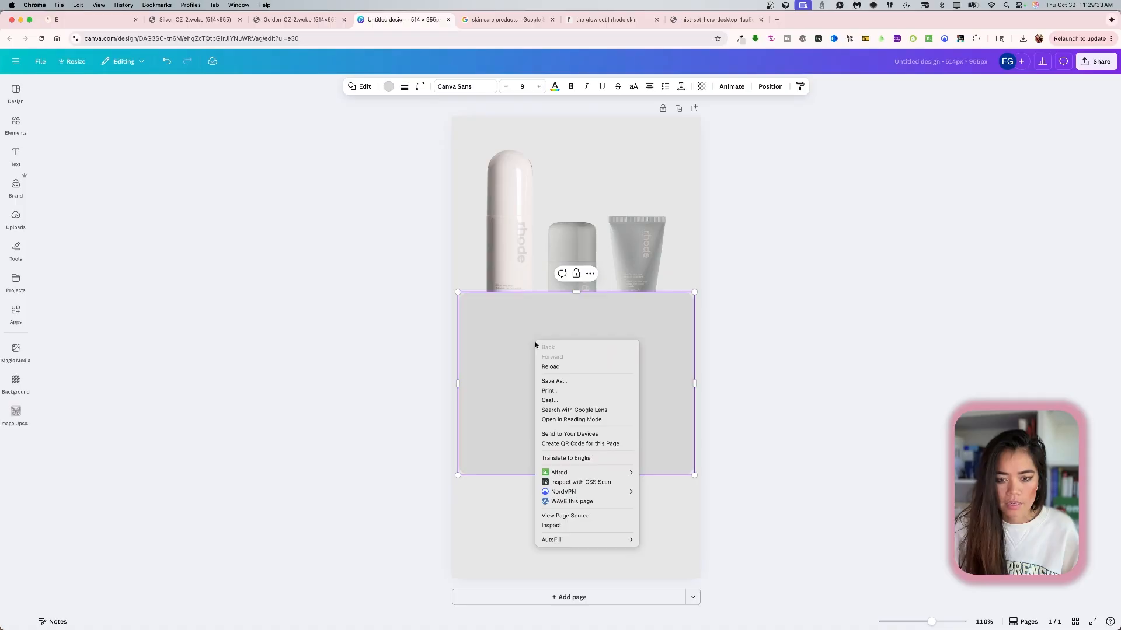
{"action": "left_click", "coordinate": [423, 342]}
{"action": "left_click", "coordinate": [506, 407]}
{"action": "right_click", "coordinate": [510, 411]}
{"action": "left_click", "coordinate": [489, 418]}
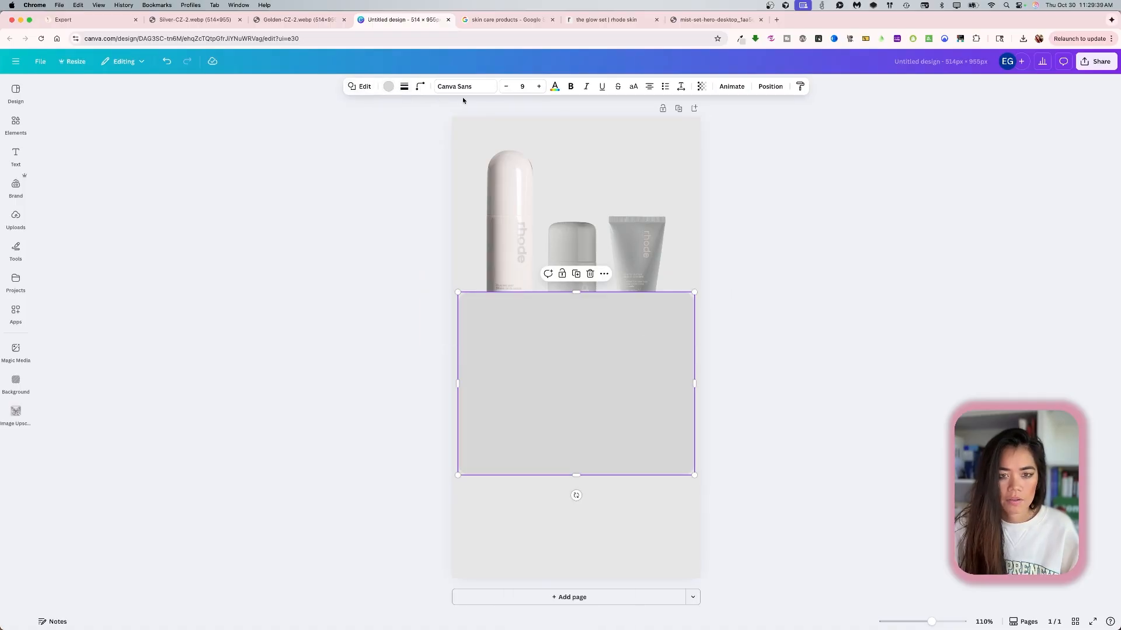
Send the grey rounded panel backward behind the skin care products and move it slightly up the page.
{"action": "left_click", "coordinate": [769, 87]}
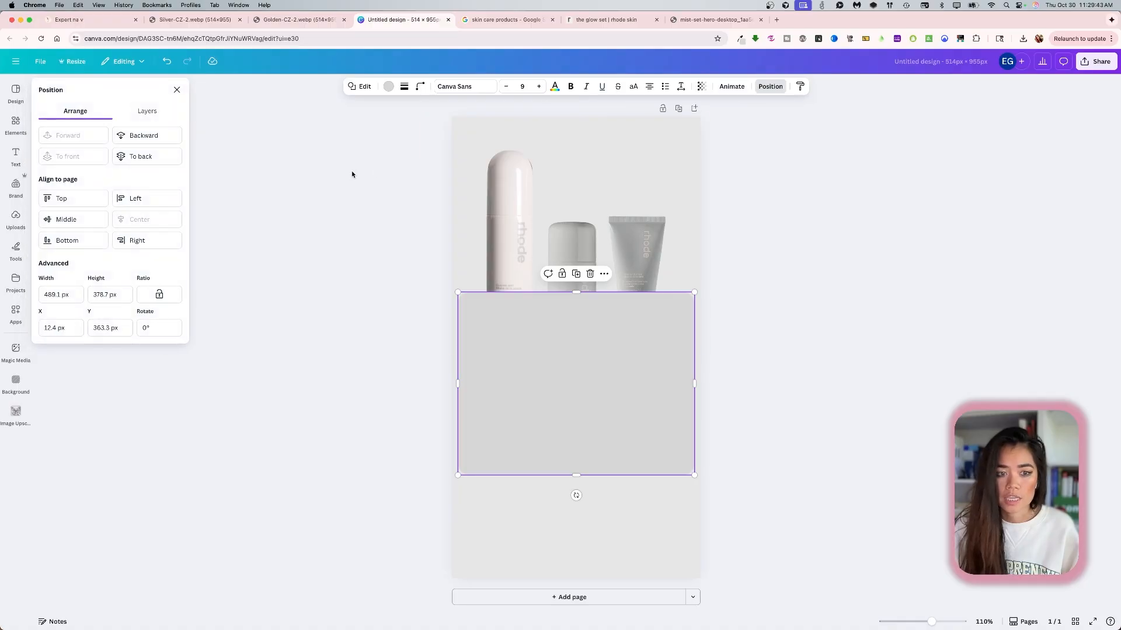
{"action": "left_click", "coordinate": [133, 138]}
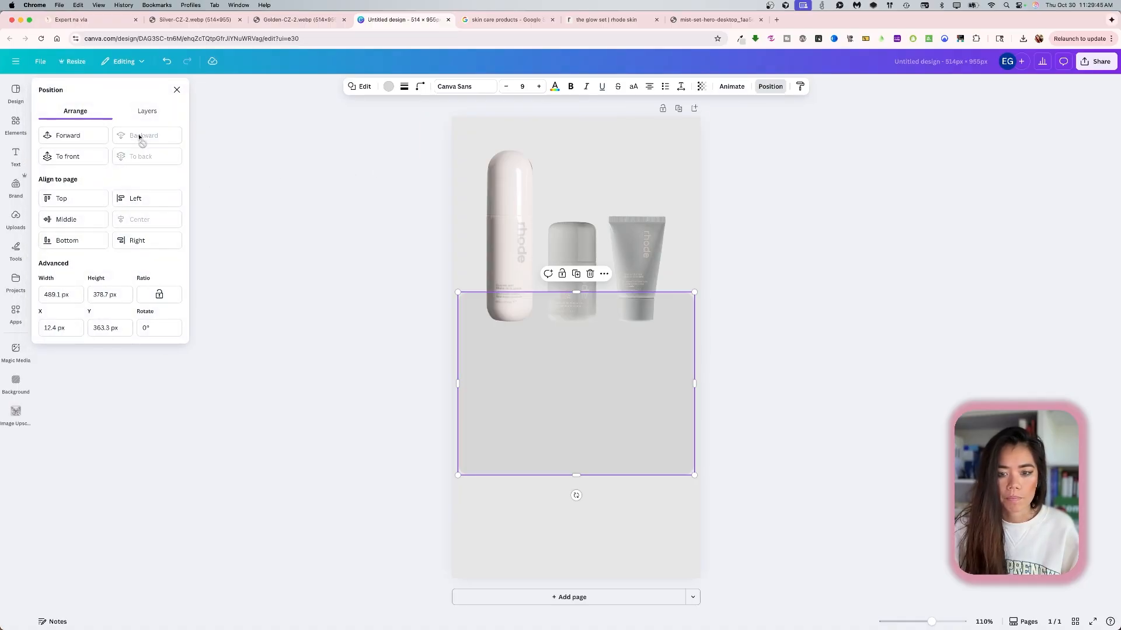
{"action": "left_click", "coordinate": [343, 307]}
{"action": "left_click_drag", "start_coordinate": [612, 437], "coordinate": [613, 423]}
{"action": "left_click", "coordinate": [367, 436]}
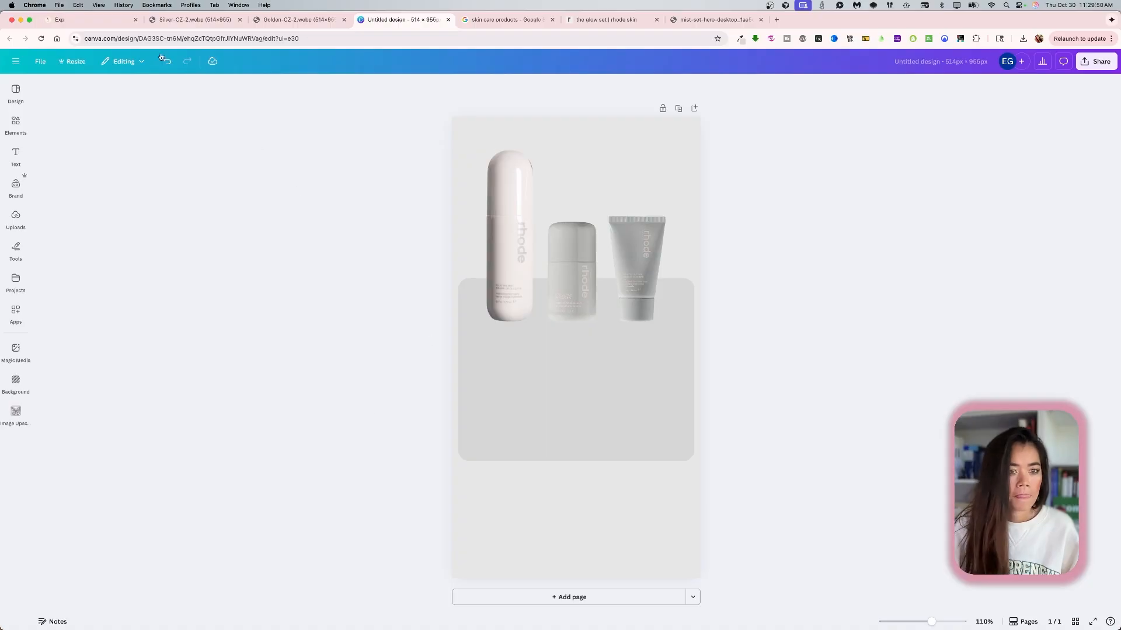
Review the Silver and Golden reference card images and return to the Canva design.
{"action": "left_click", "coordinate": [184, 20]}
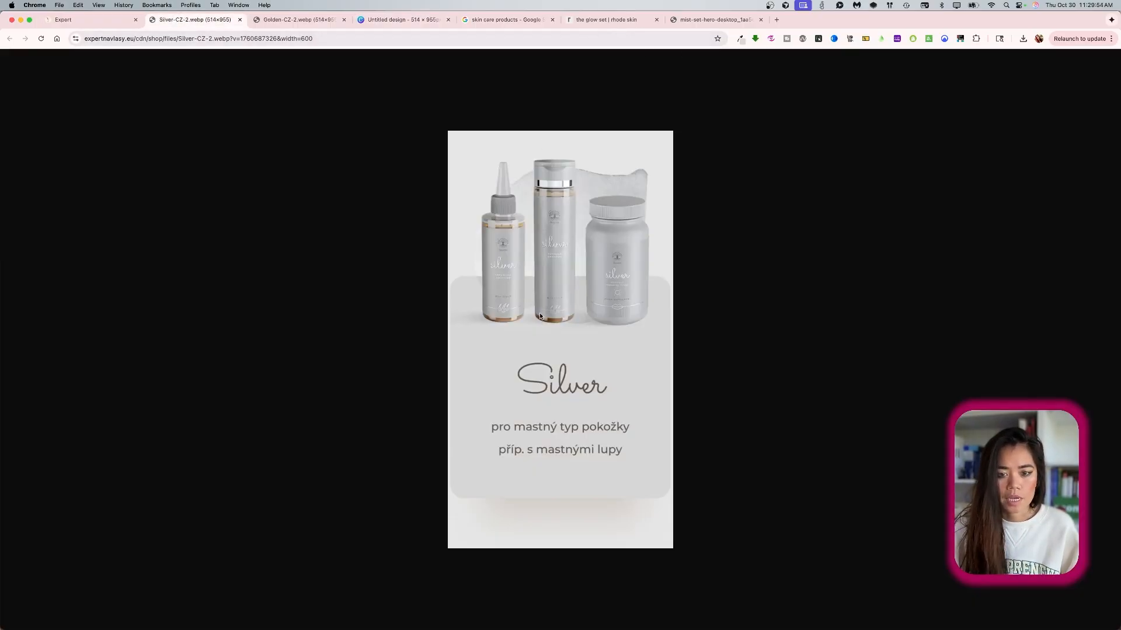
{"action": "key", "text": "ctrl+Tab"}
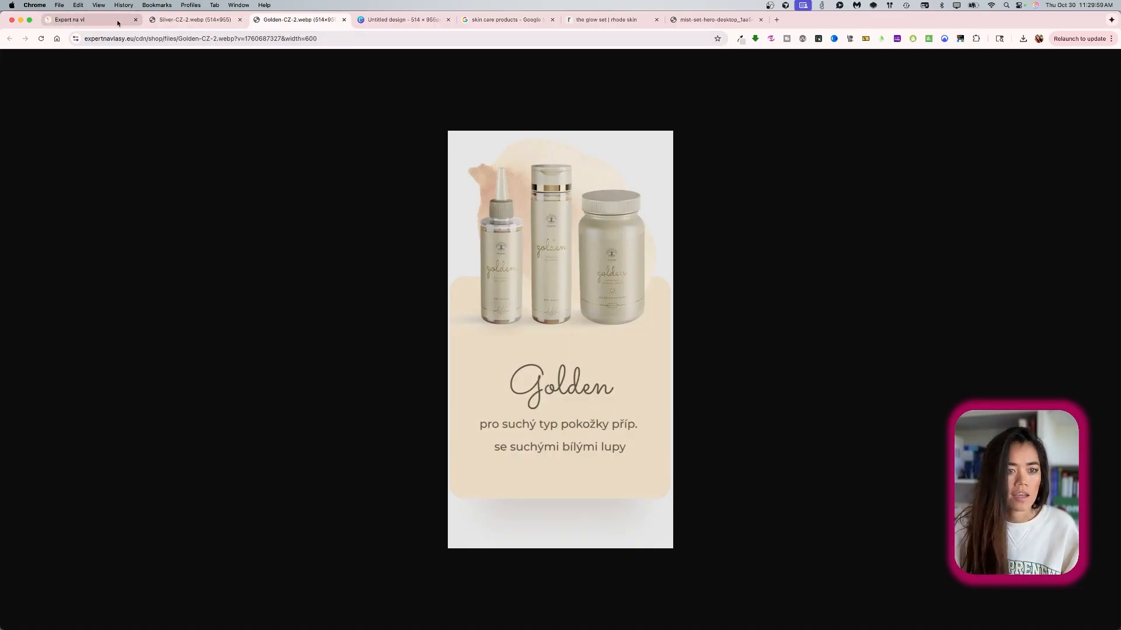
{"action": "left_click", "coordinate": [403, 19]}
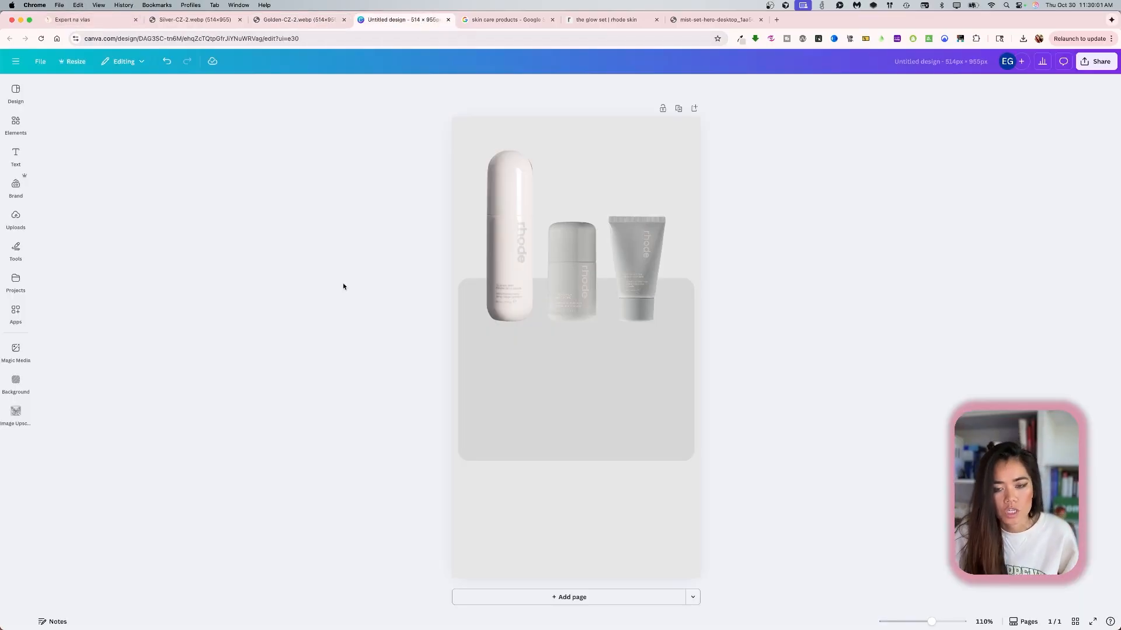
Search the elements for "abstract" and list all matching graphics.
{"action": "left_click", "coordinate": [16, 124]}
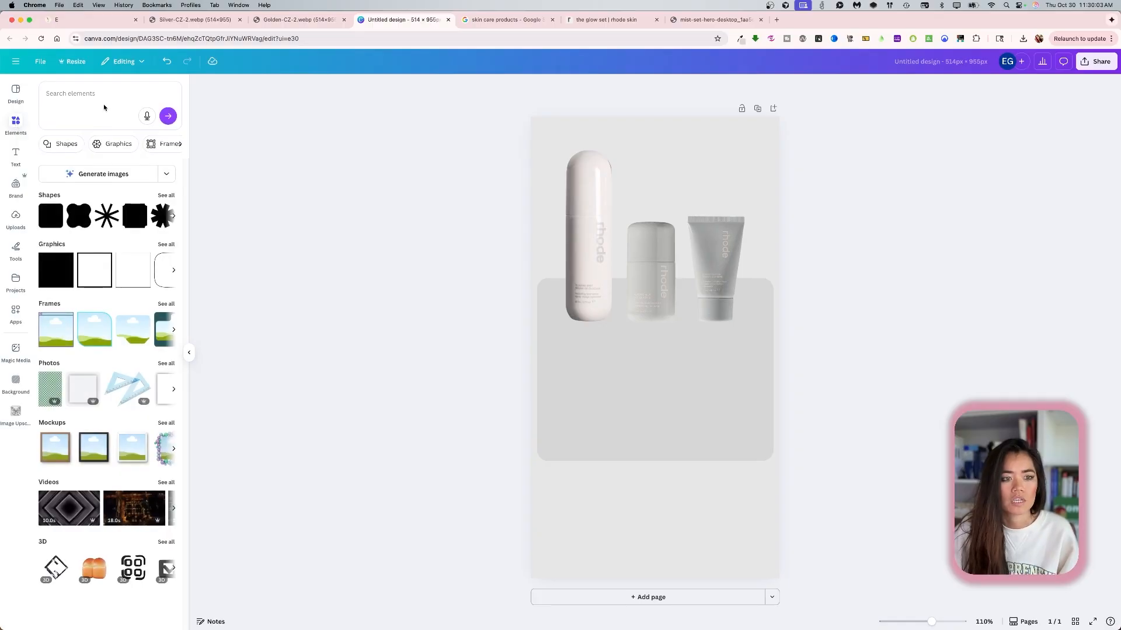
{"action": "left_click", "coordinate": [108, 96]}
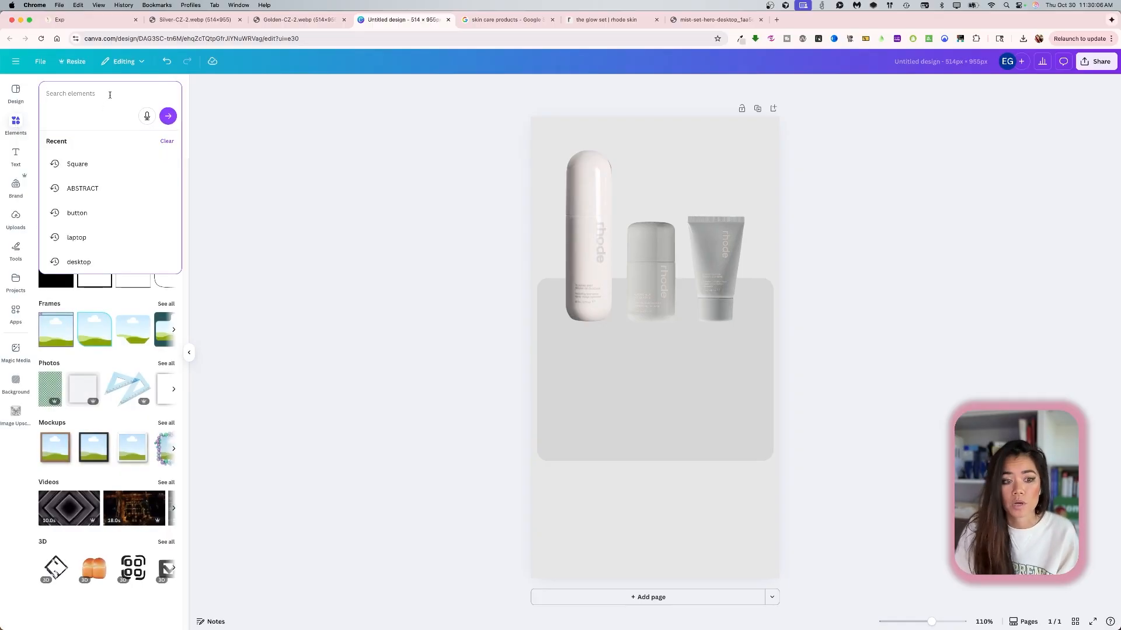
{"action": "type", "text": "abstract"}
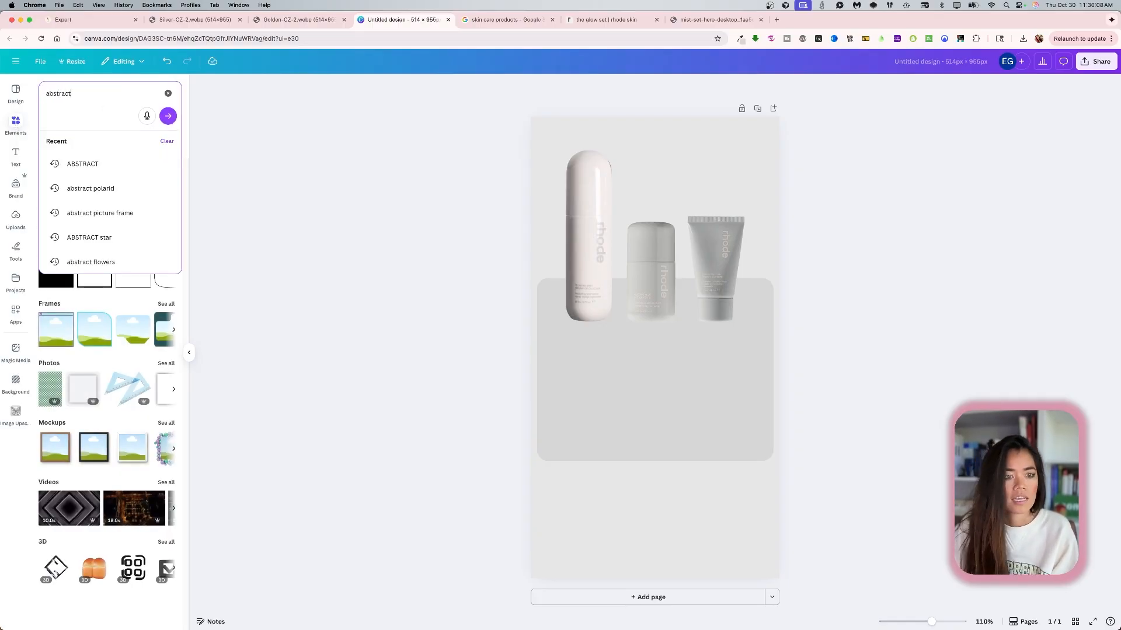
{"action": "key", "text": "Return"}
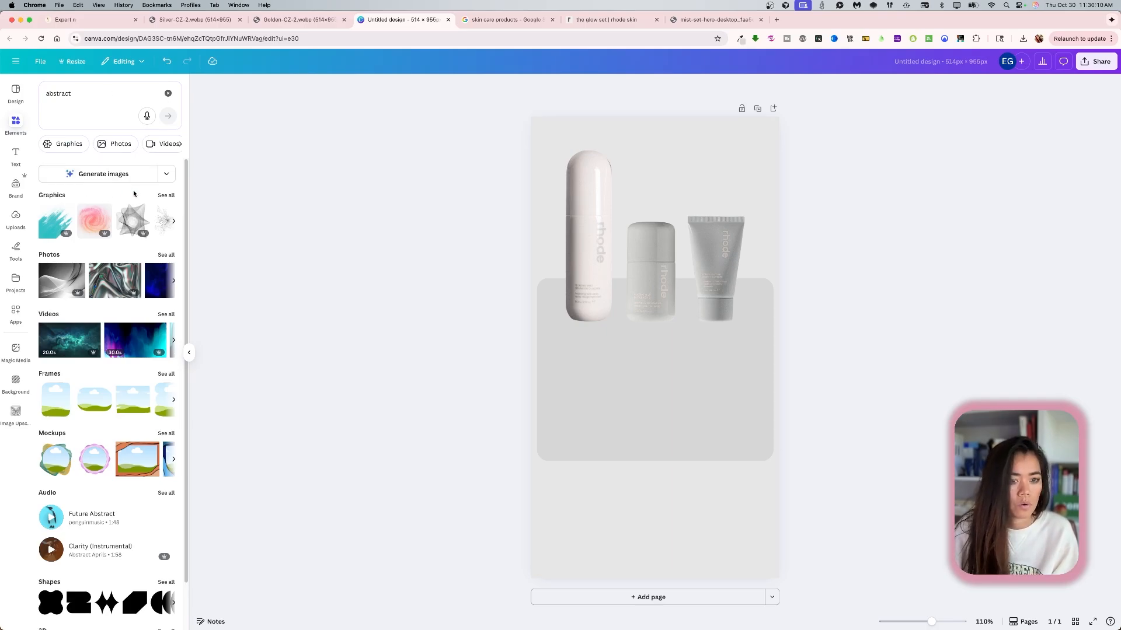
{"action": "left_click", "coordinate": [166, 196]}
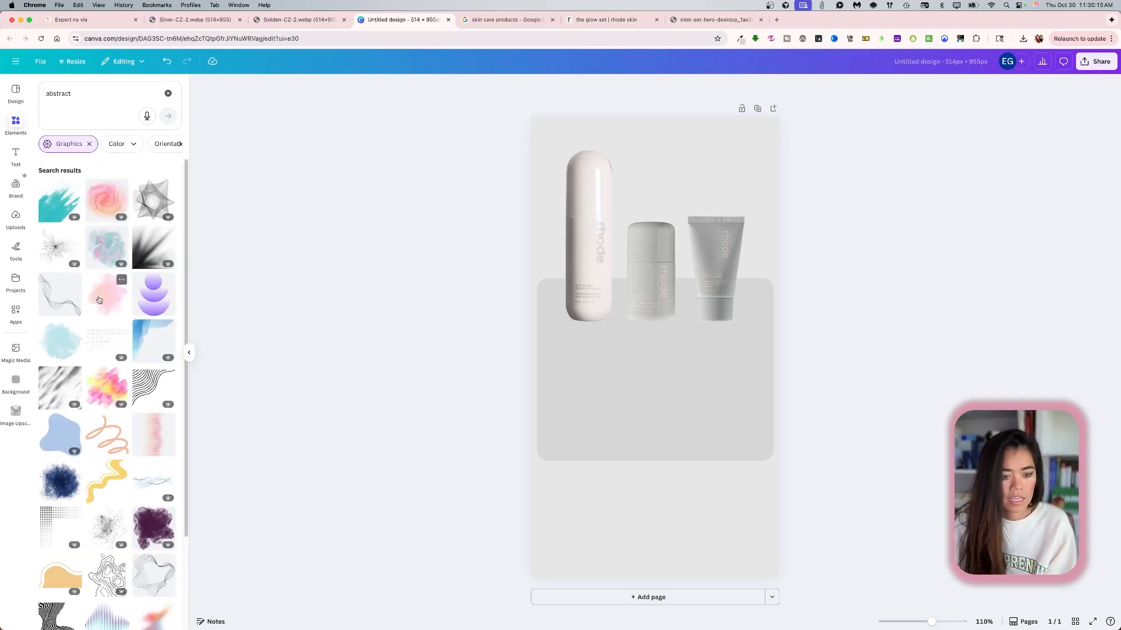
Add the soft pink watercolour splash graphic to the page and send it backward behind the panel and products.
{"action": "left_click_drag", "start_coordinate": [98, 301], "coordinate": [110, 435]}
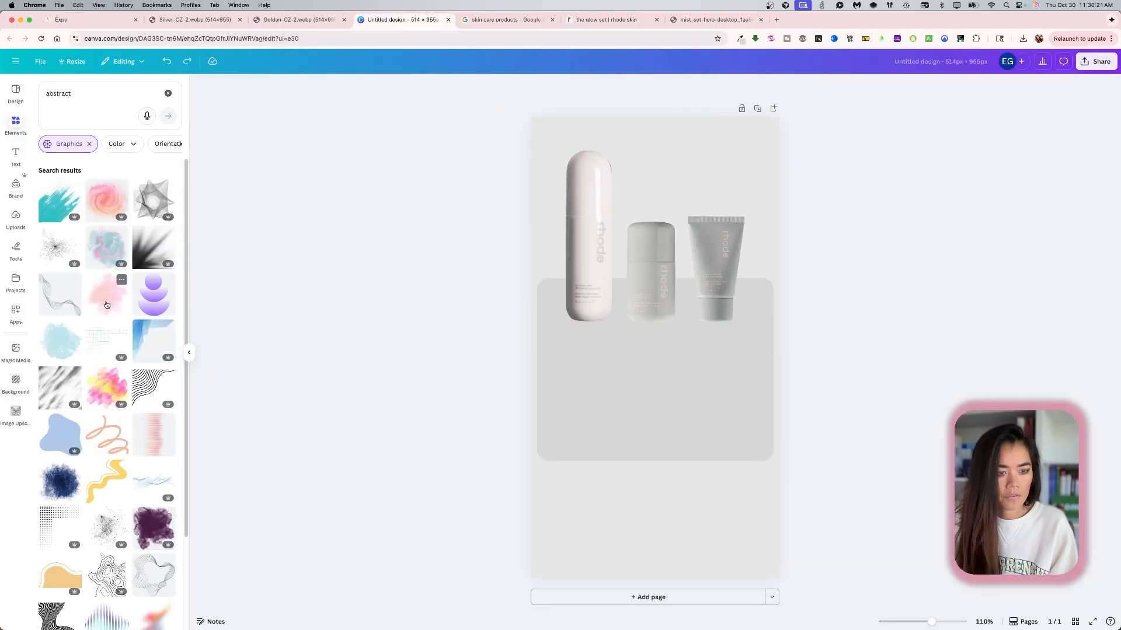
{"action": "left_click_drag", "start_coordinate": [117, 279], "coordinate": [670, 161]}
{"action": "left_click_drag", "start_coordinate": [773, 255], "coordinate": [751, 261]}
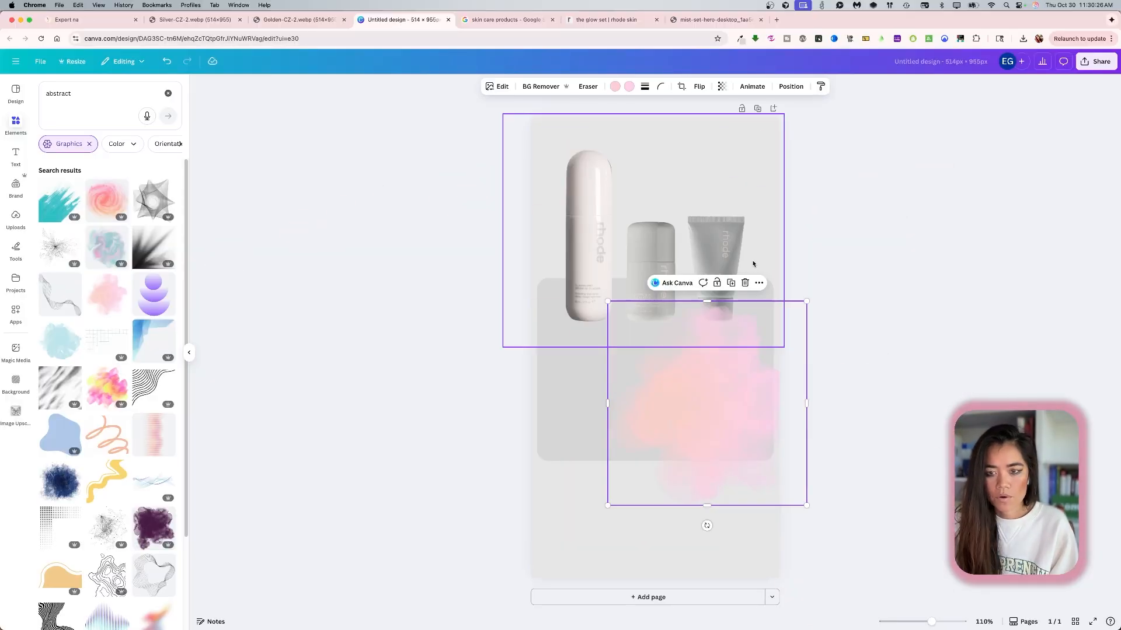
{"action": "left_click", "coordinate": [791, 87]}
{"action": "left_click", "coordinate": [143, 132]}
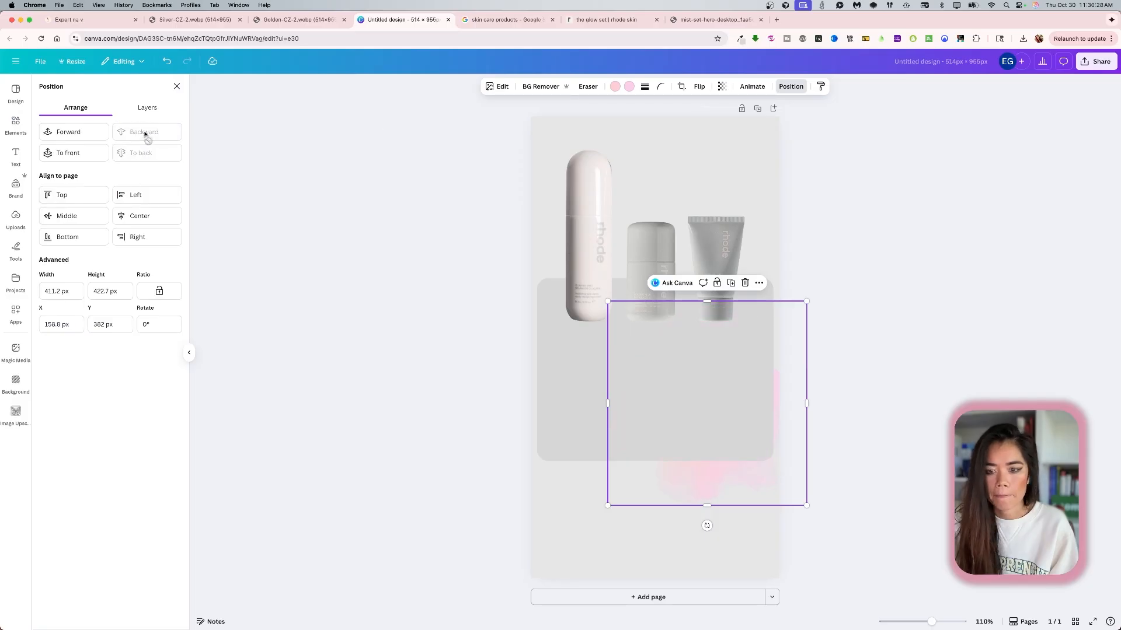
Move the pink splash up behind the products, enlarge it to about 464 × 478 px and centre it at the page's top edge.
{"action": "left_click_drag", "start_coordinate": [729, 492], "coordinate": [672, 323]}
{"action": "left_click_drag", "start_coordinate": [742, 141], "coordinate": [764, 117]}
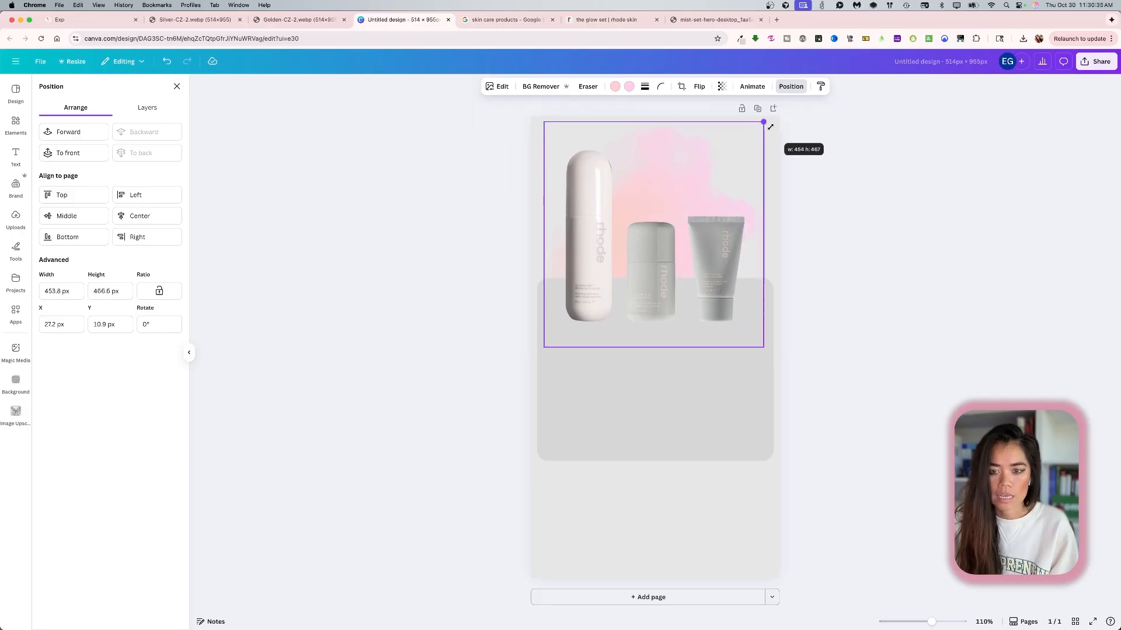
{"action": "left_click_drag", "start_coordinate": [723, 170], "coordinate": [724, 172]}
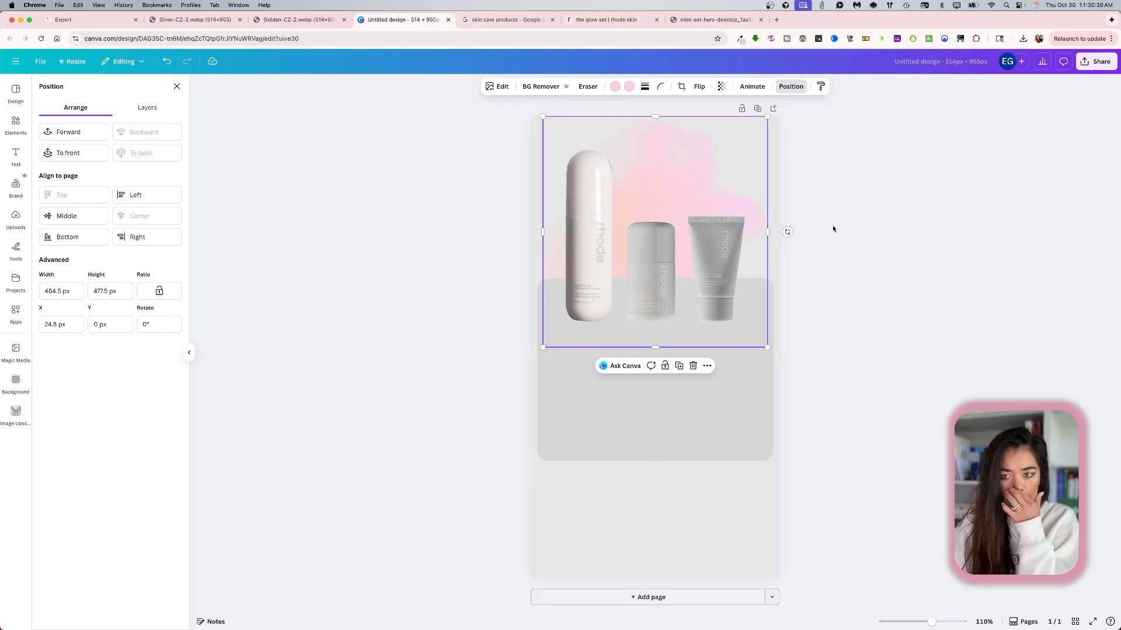
Set the splash graphic's transparency to 69 and recolour its two pinks with a light grey document colour and a grey photo colour.
{"action": "left_click", "coordinate": [722, 87]}
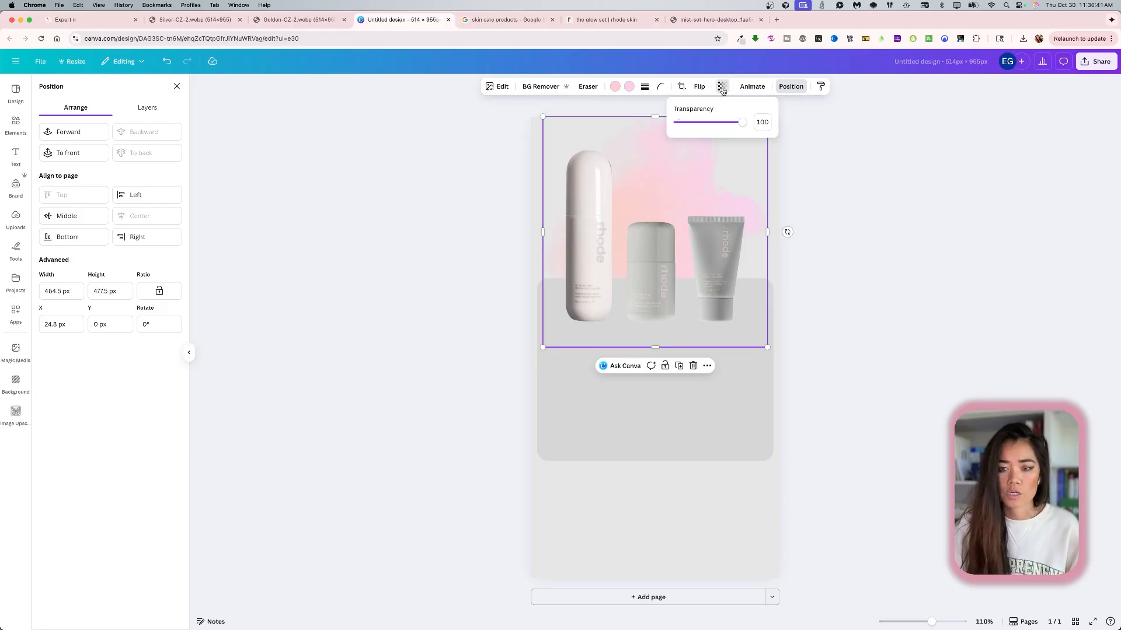
{"action": "left_click", "coordinate": [724, 123]}
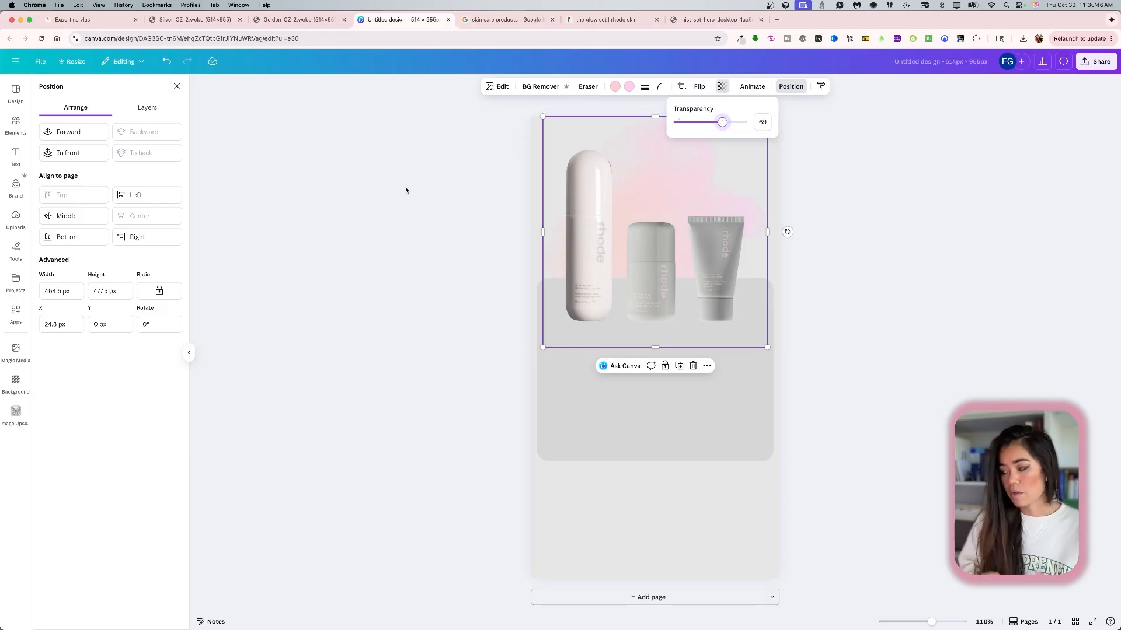
{"action": "left_click", "coordinate": [629, 86]}
{"action": "left_click", "coordinate": [112, 152]}
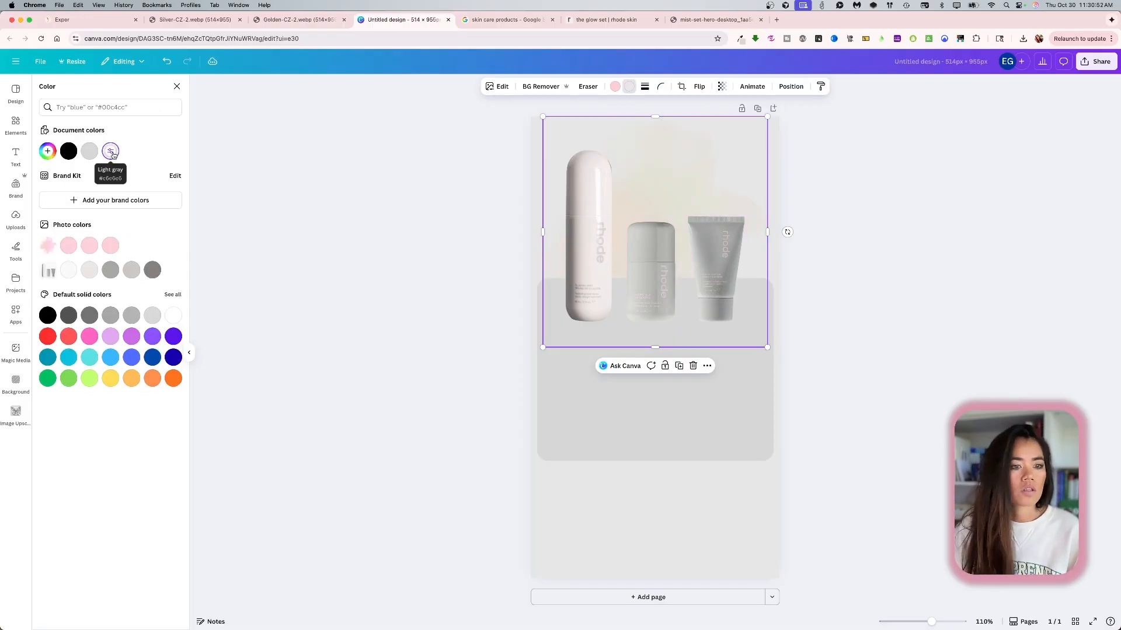
{"action": "left_click", "coordinate": [615, 87]}
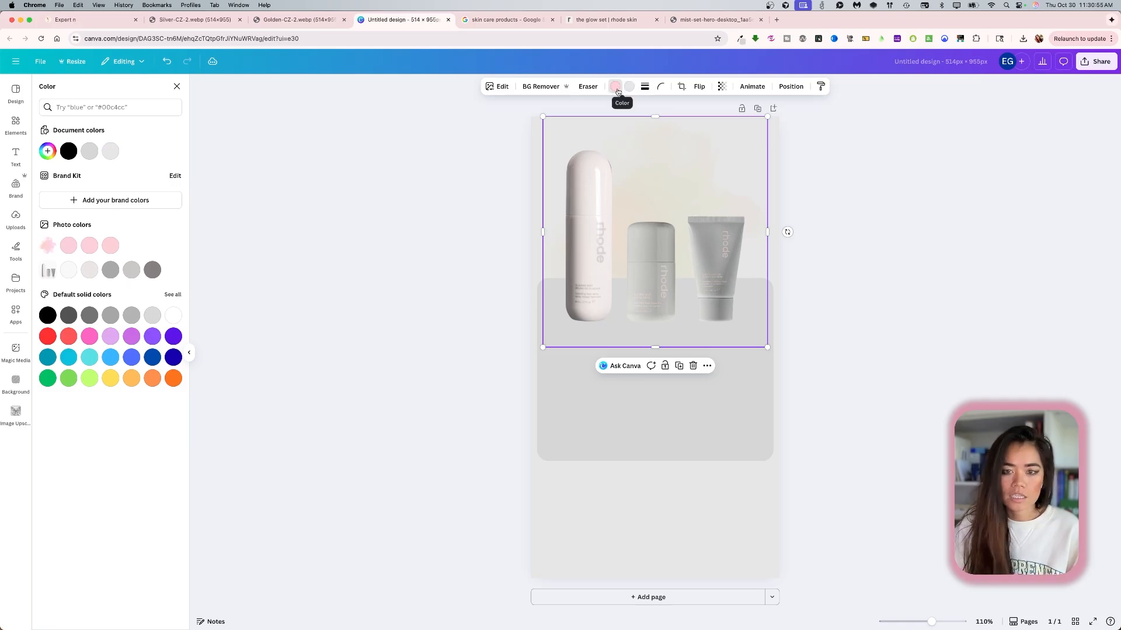
{"action": "left_click", "coordinate": [133, 271]}
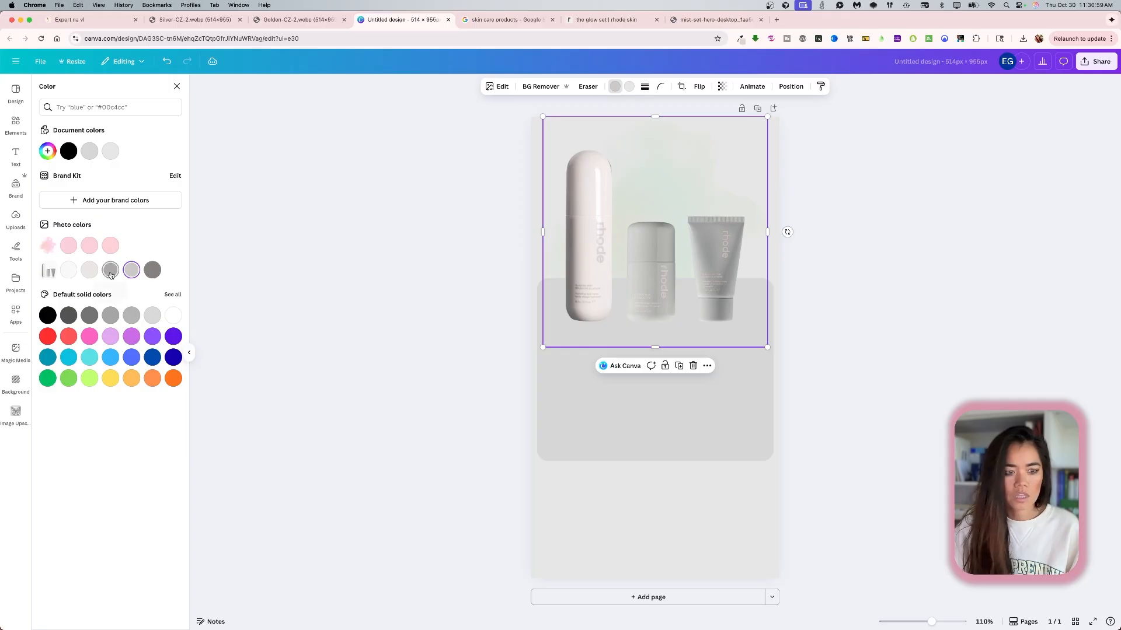
Recolour the splash graphic with a darker grey photo colour and apply the Mono filter Newspaper to it.
{"action": "left_click", "coordinate": [111, 272]}
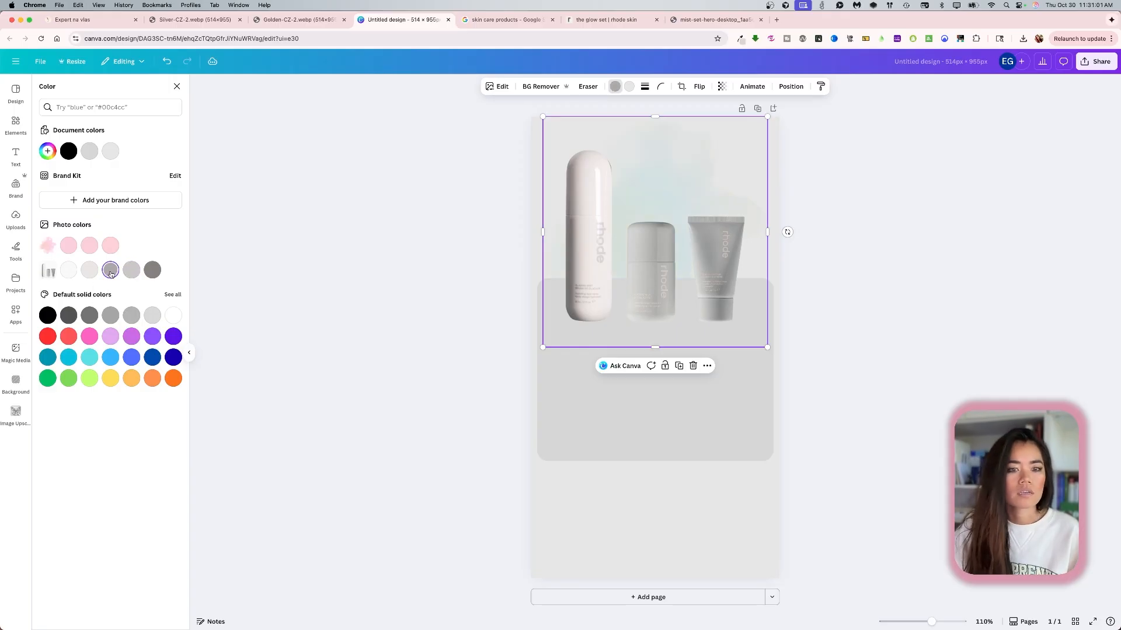
{"action": "left_click", "coordinate": [497, 86]}
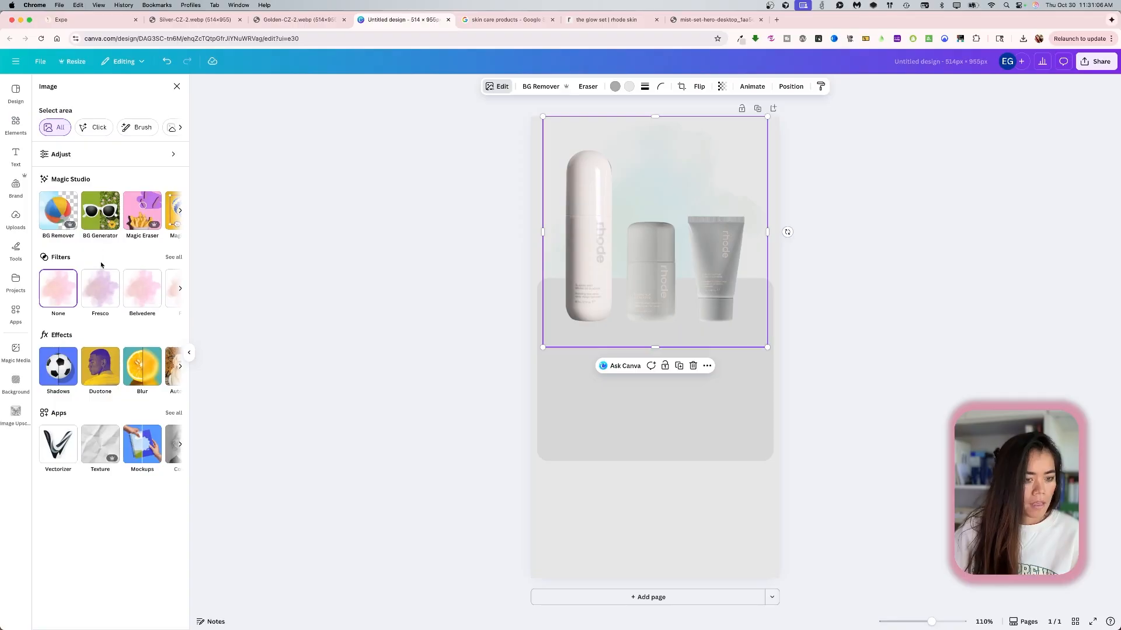
{"action": "left_click", "coordinate": [178, 257]}
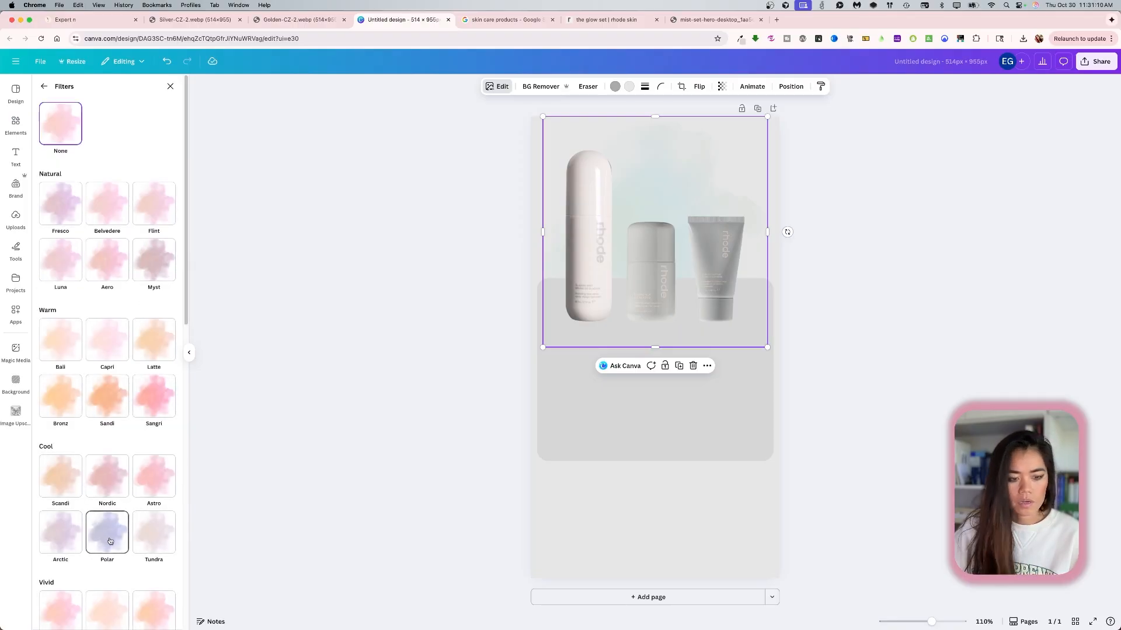
{"action": "scroll", "coordinate": [111, 526], "scroll_direction": "down", "scroll_amount": 10}
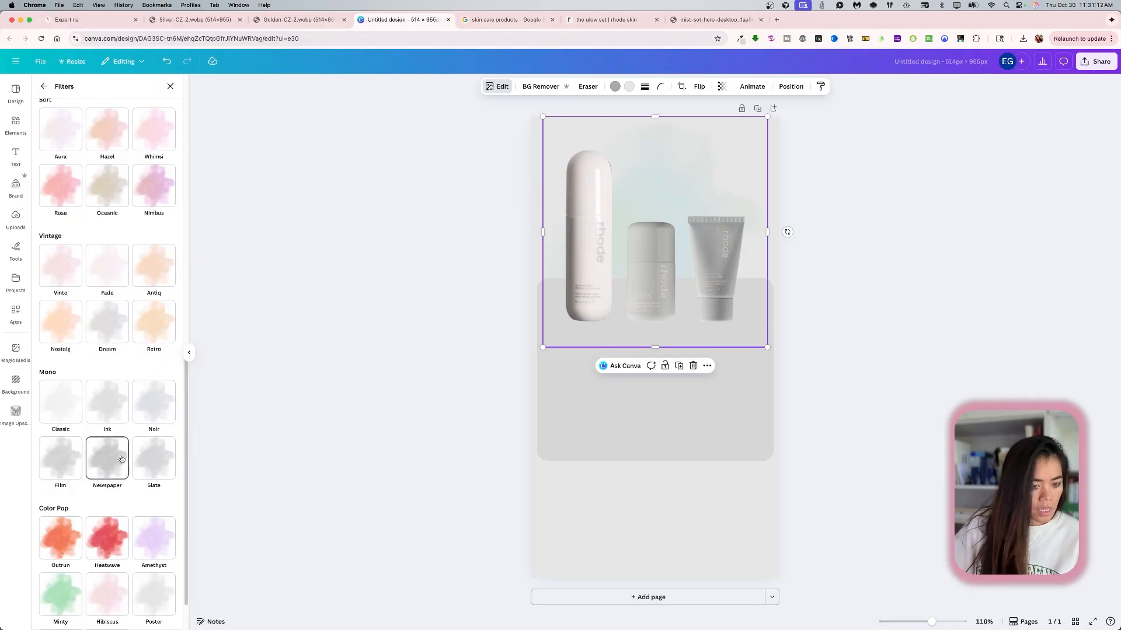
{"action": "left_click", "coordinate": [120, 462]}
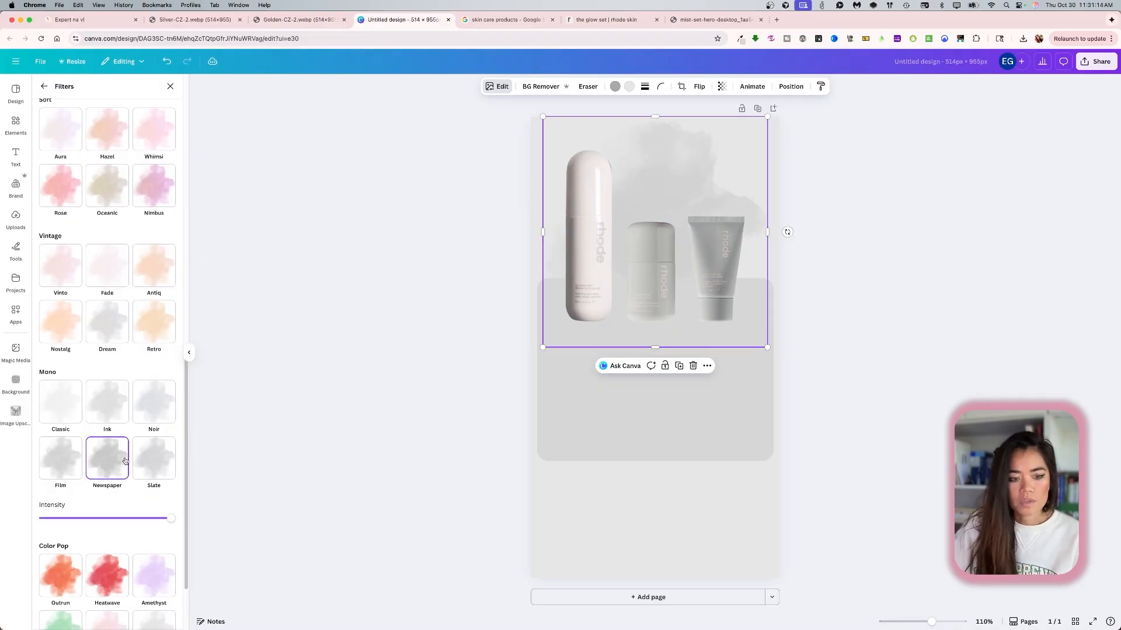
{"action": "left_click", "coordinate": [156, 467]}
{"action": "left_click", "coordinate": [129, 472]}
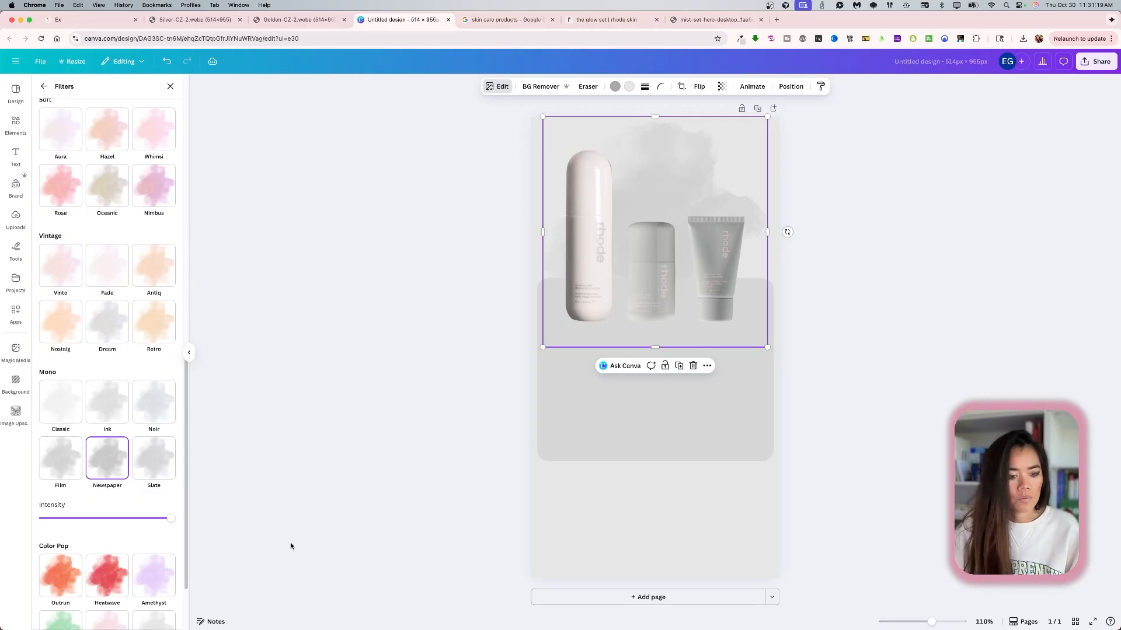
{"action": "left_click", "coordinate": [44, 87]}
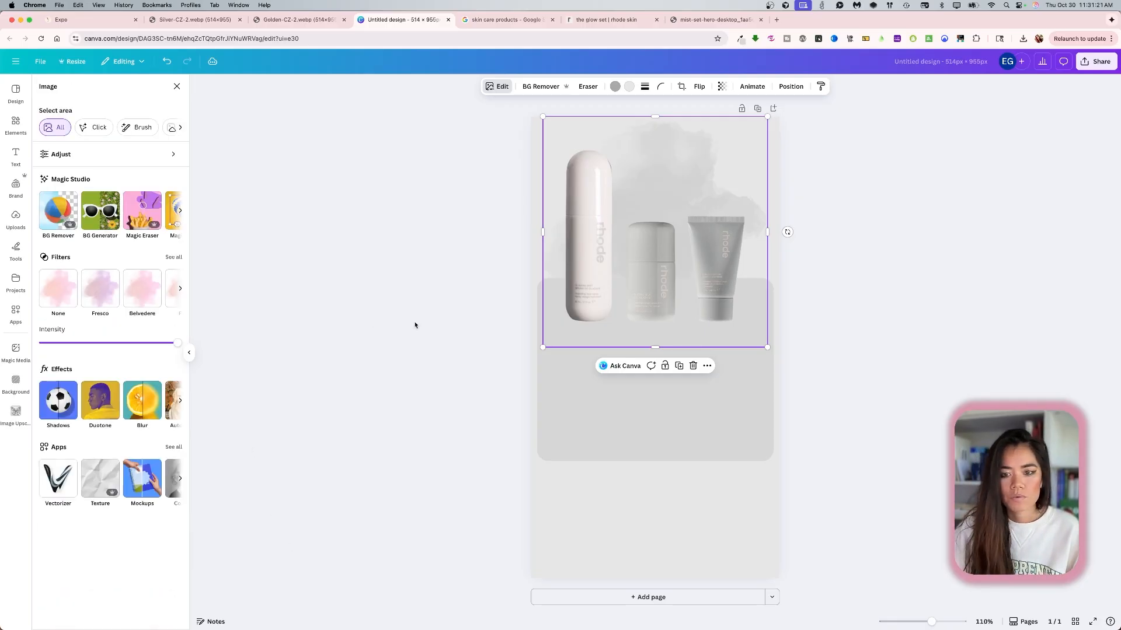
{"action": "left_click", "coordinate": [417, 325]}
{"action": "left_click", "coordinate": [682, 180]}
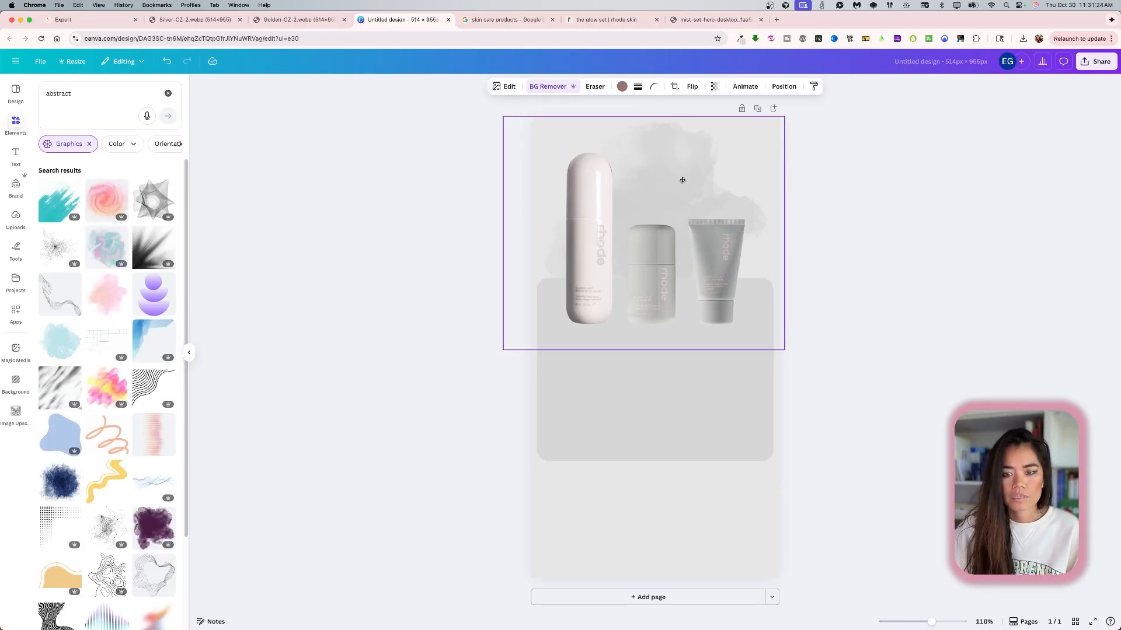
Check the Silver reference card's text layout and the rhode product photo, and return to the card design.
{"action": "left_click", "coordinate": [195, 19]}
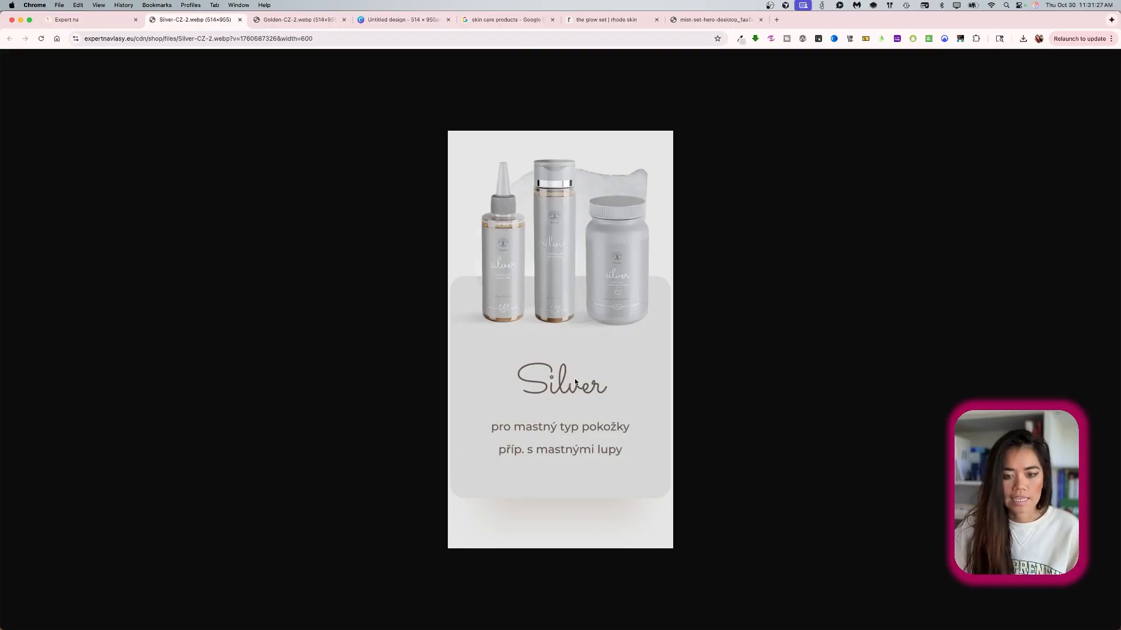
{"action": "key", "text": "super+9"}
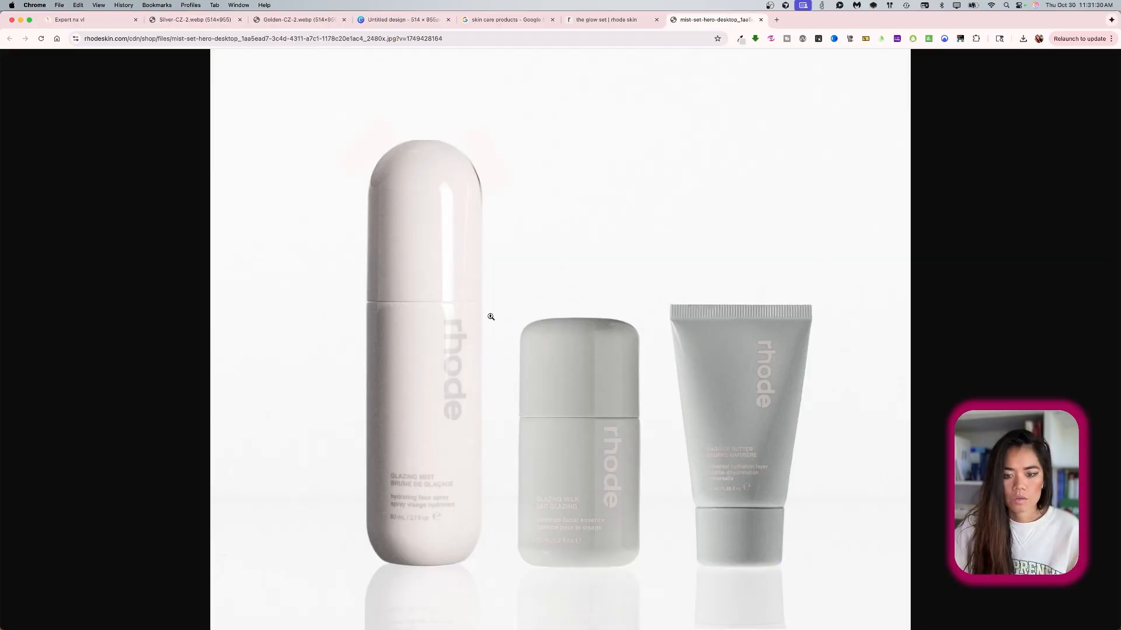
{"action": "left_click", "coordinate": [380, 23]}
{"action": "left_click", "coordinate": [432, 454]}
Add the curved green "Coffee Break" font combination and place it on the grey panel just below the products.
{"action": "left_click", "coordinate": [16, 156]}
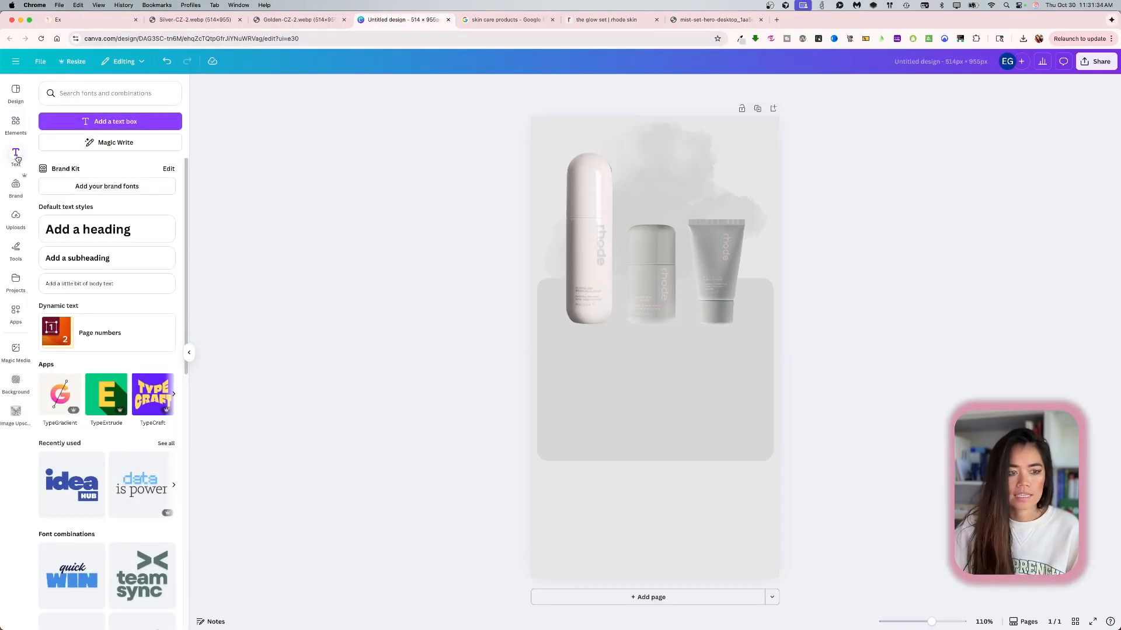
{"action": "left_click", "coordinate": [99, 95]}
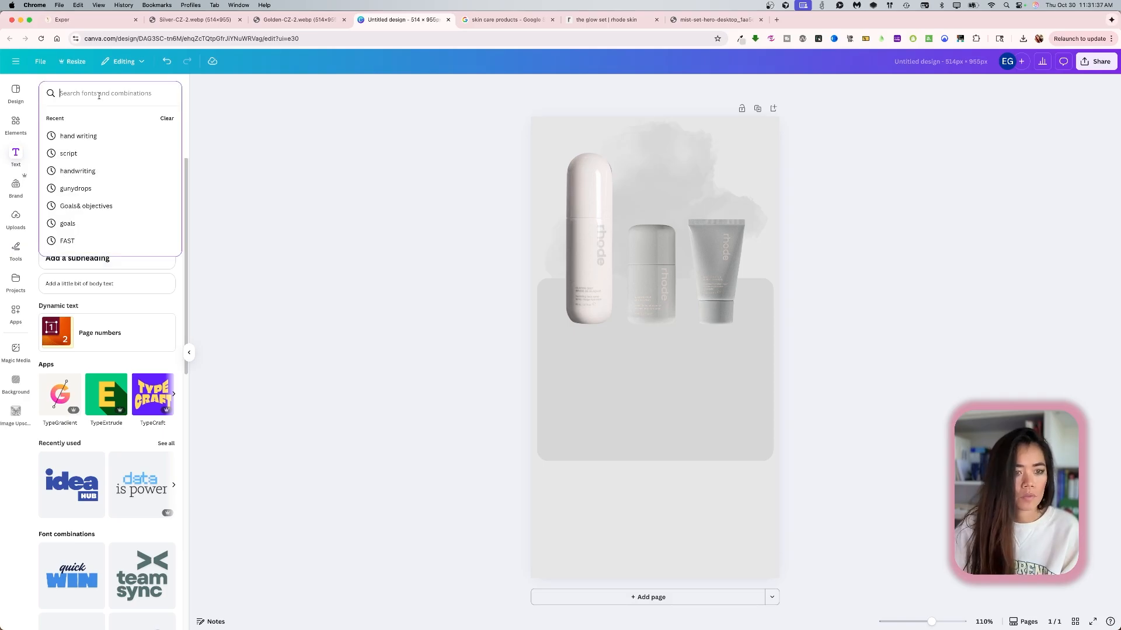
{"action": "left_click", "coordinate": [343, 249]}
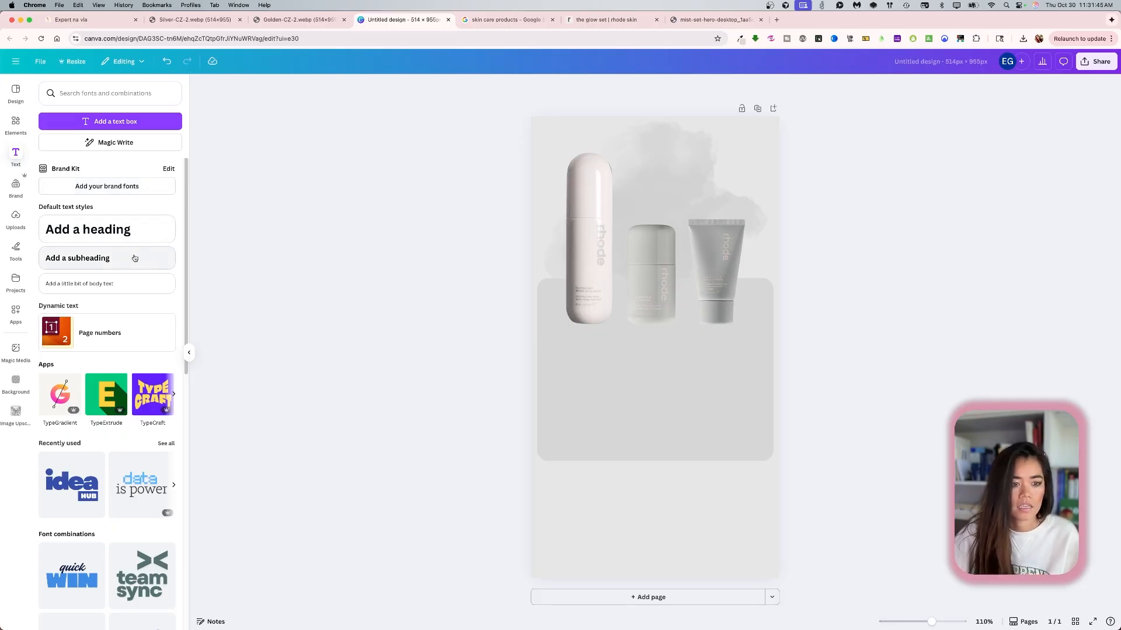
{"action": "scroll", "coordinate": [121, 400], "scroll_direction": "down", "scroll_amount": 5}
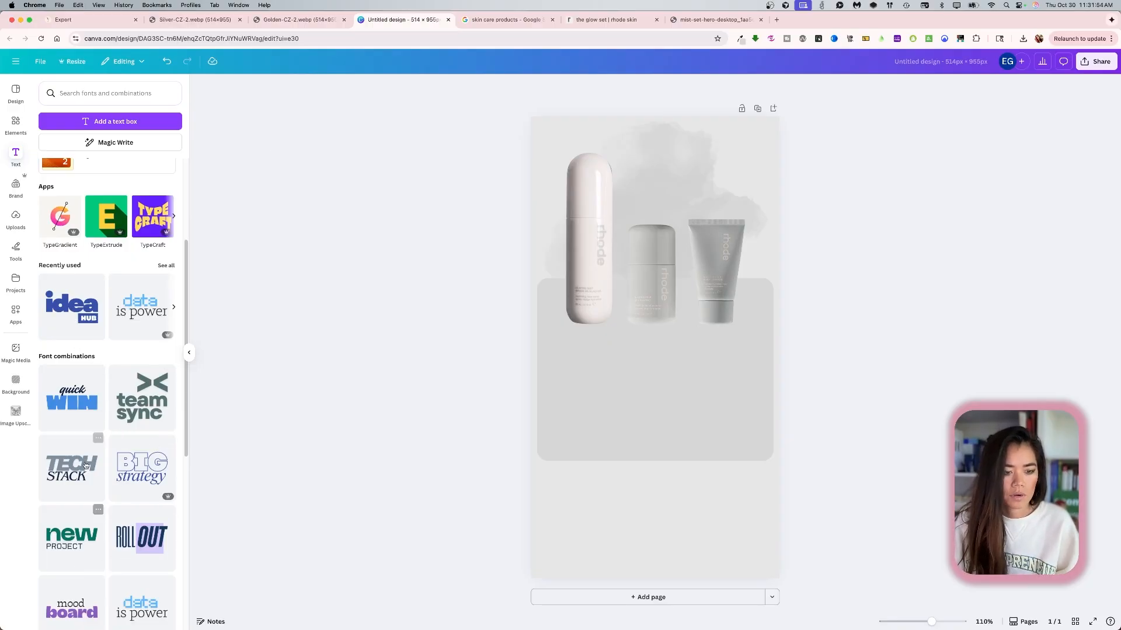
{"action": "scroll", "coordinate": [131, 270], "scroll_direction": "down", "scroll_amount": 10}
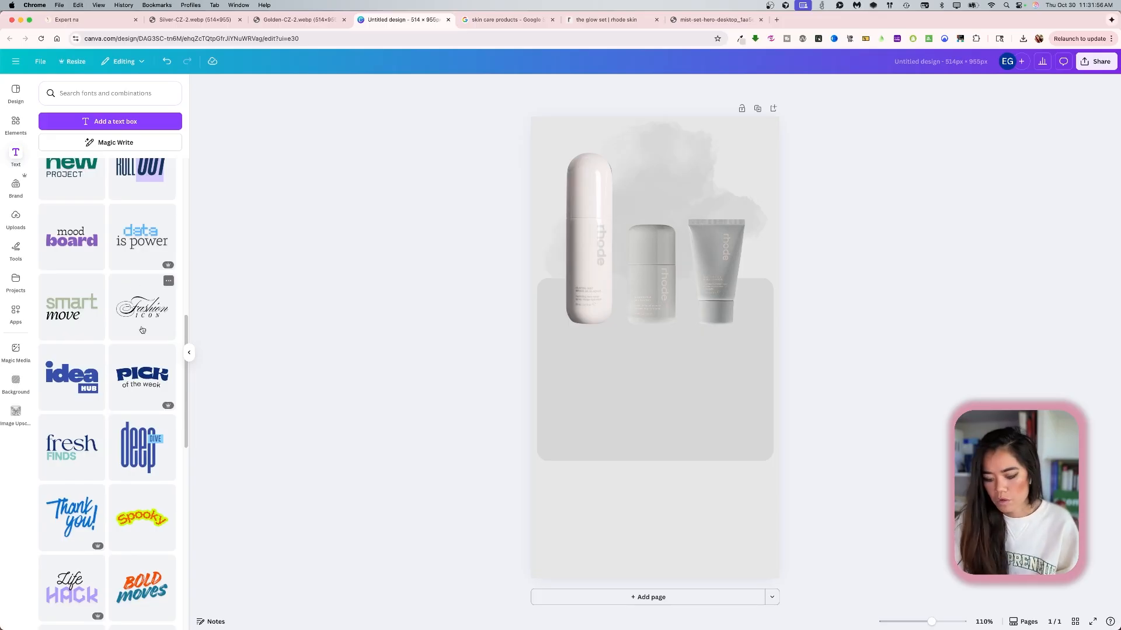
{"action": "scroll", "coordinate": [139, 444], "scroll_direction": "down", "scroll_amount": 10}
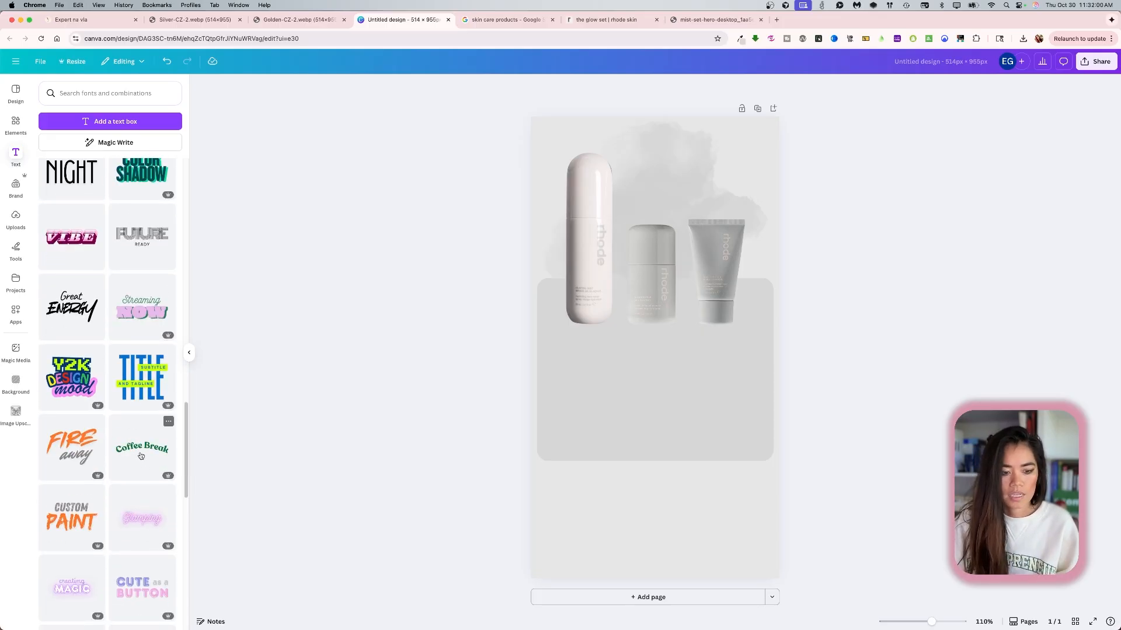
{"action": "left_click", "coordinate": [141, 456]}
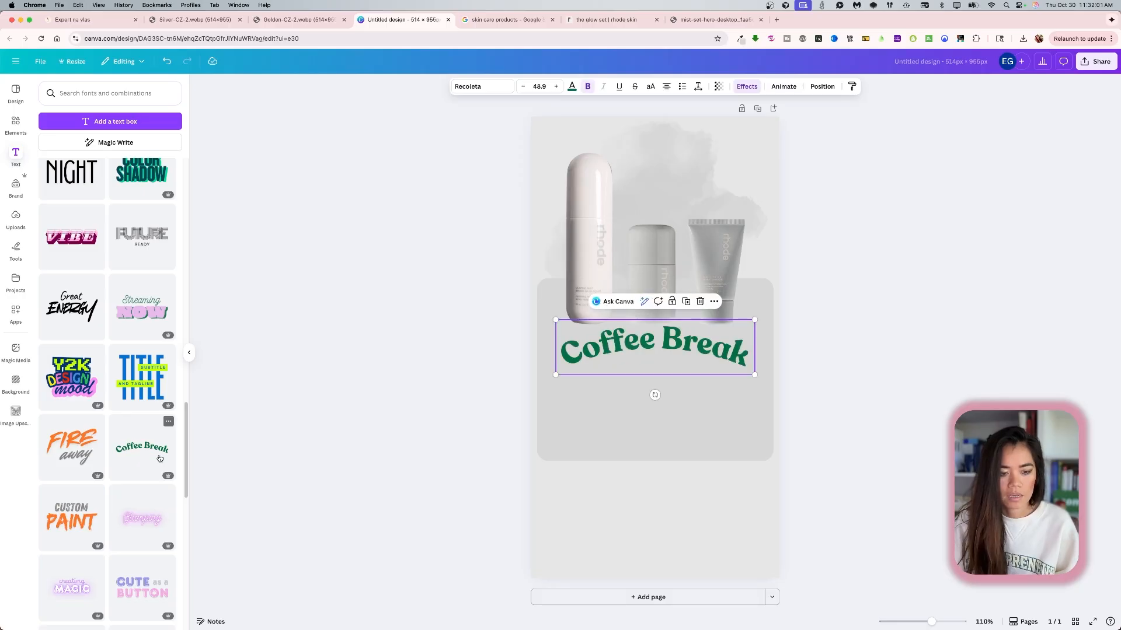
{"action": "double_click", "coordinate": [648, 369]}
{"action": "left_click", "coordinate": [649, 369]}
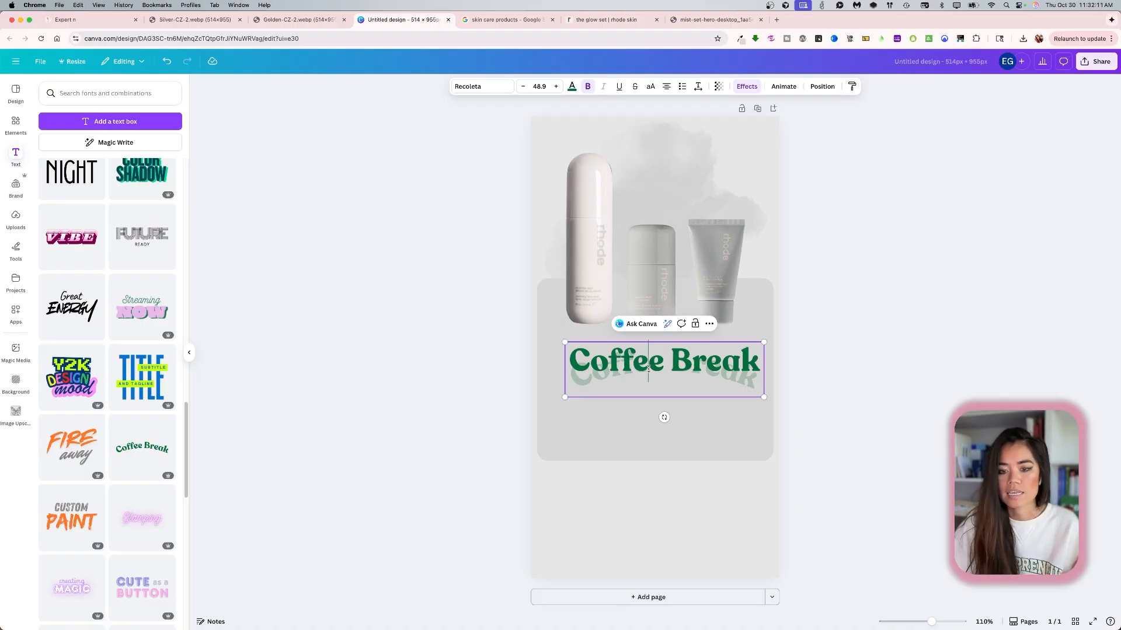
{"action": "left_click", "coordinate": [390, 347]}
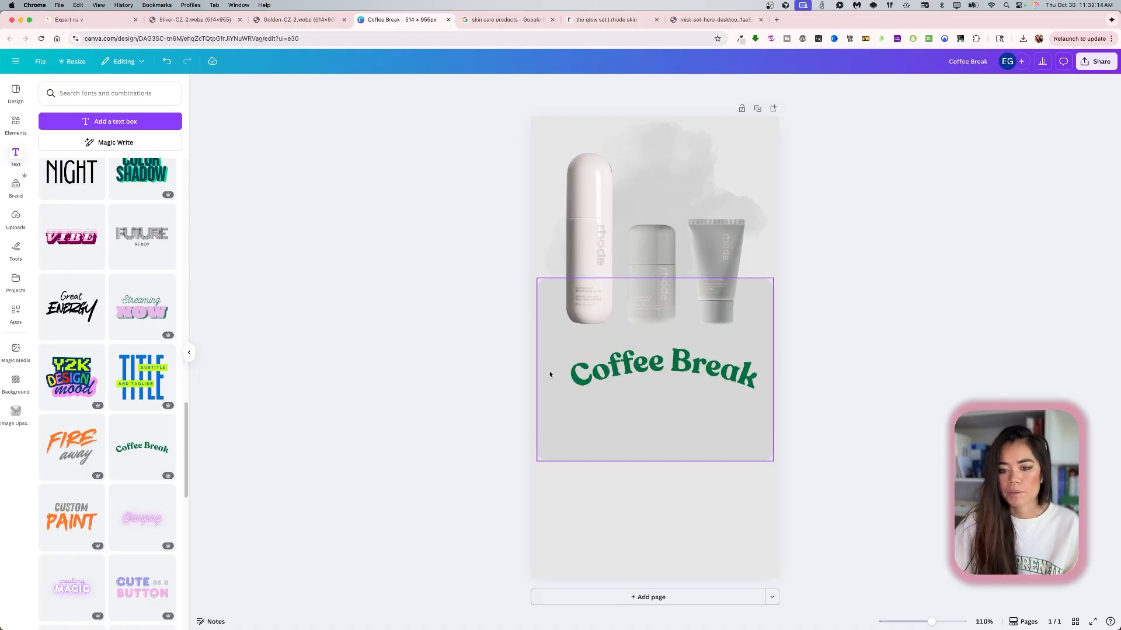
Replace the curved "Coffee Break" text with "Rhode Skin".
{"action": "left_click", "coordinate": [647, 365]}
{"action": "left_click", "coordinate": [647, 362]}
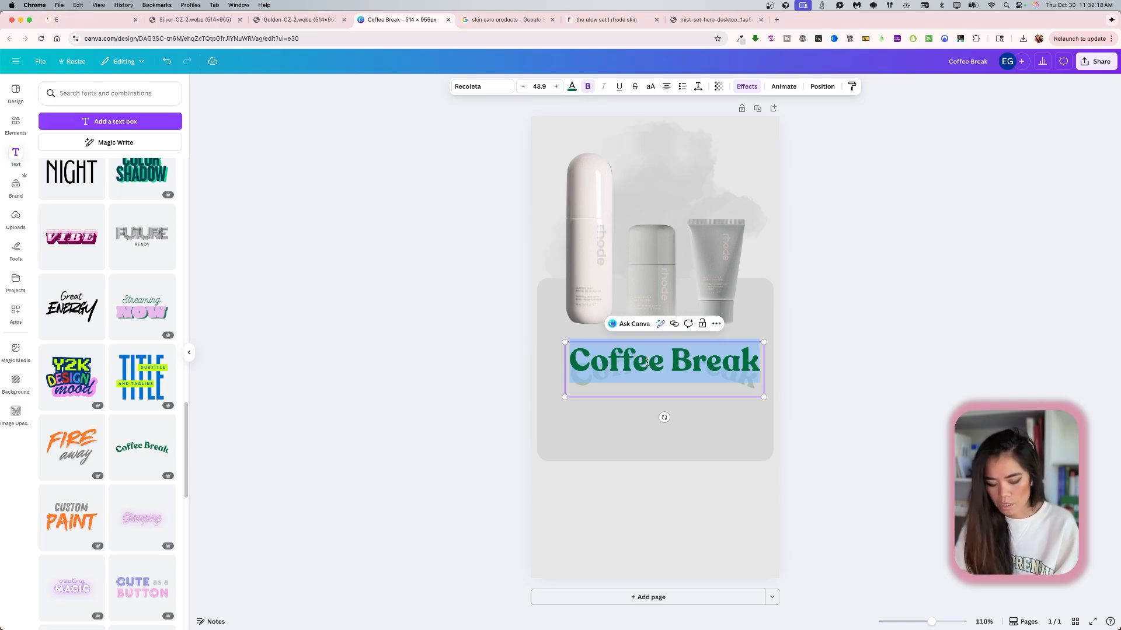
{"action": "type", "text": "Rhode Sl"}
{"action": "type", "text": "in"}
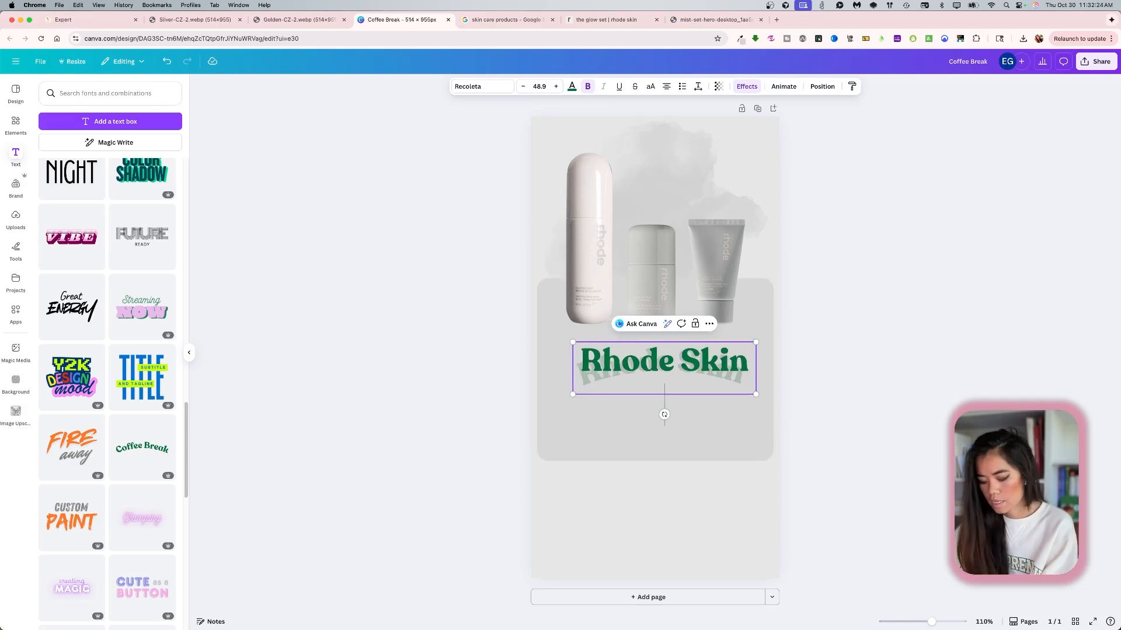
{"action": "left_click", "coordinate": [446, 418]}
Add the "Golden Hour" font combination below the Rhode Skin title and replace its text with "THE BEAUTY WITHIN".
{"action": "scroll", "coordinate": [157, 457], "scroll_direction": "down", "scroll_amount": 5}
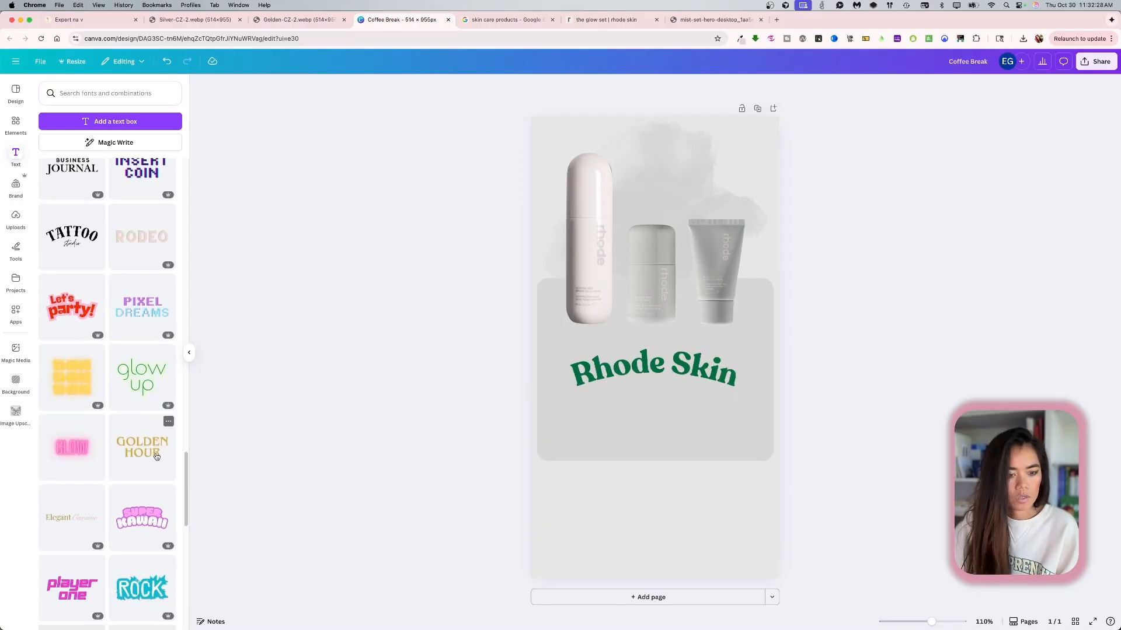
{"action": "left_click", "coordinate": [143, 447]}
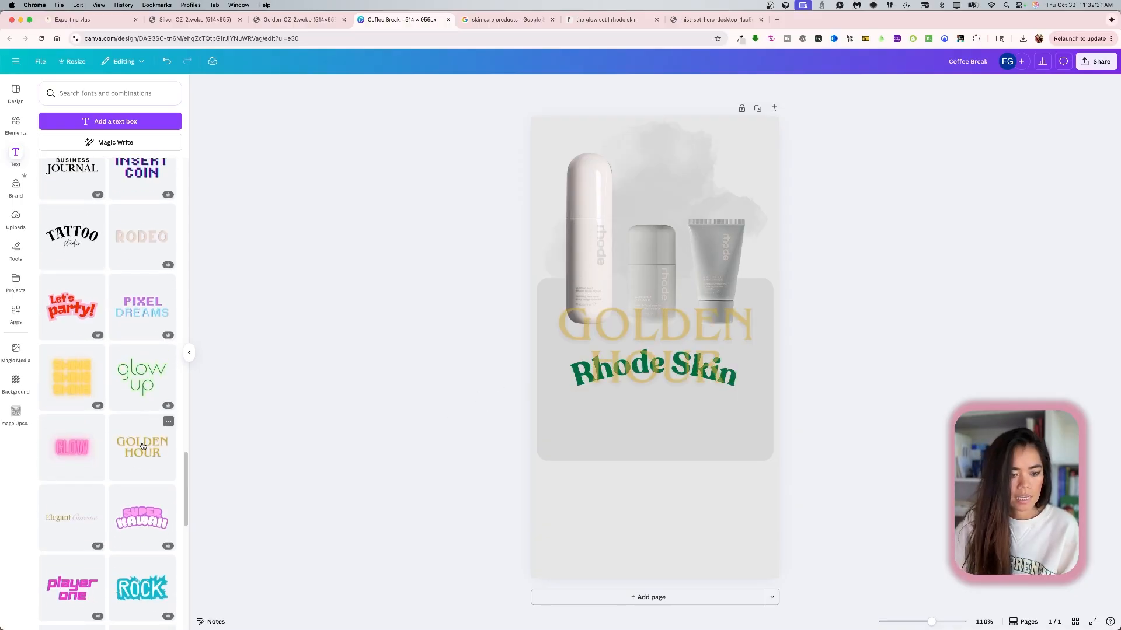
{"action": "left_click_drag", "start_coordinate": [673, 326], "coordinate": [673, 418]}
{"action": "double_click", "coordinate": [673, 418]}
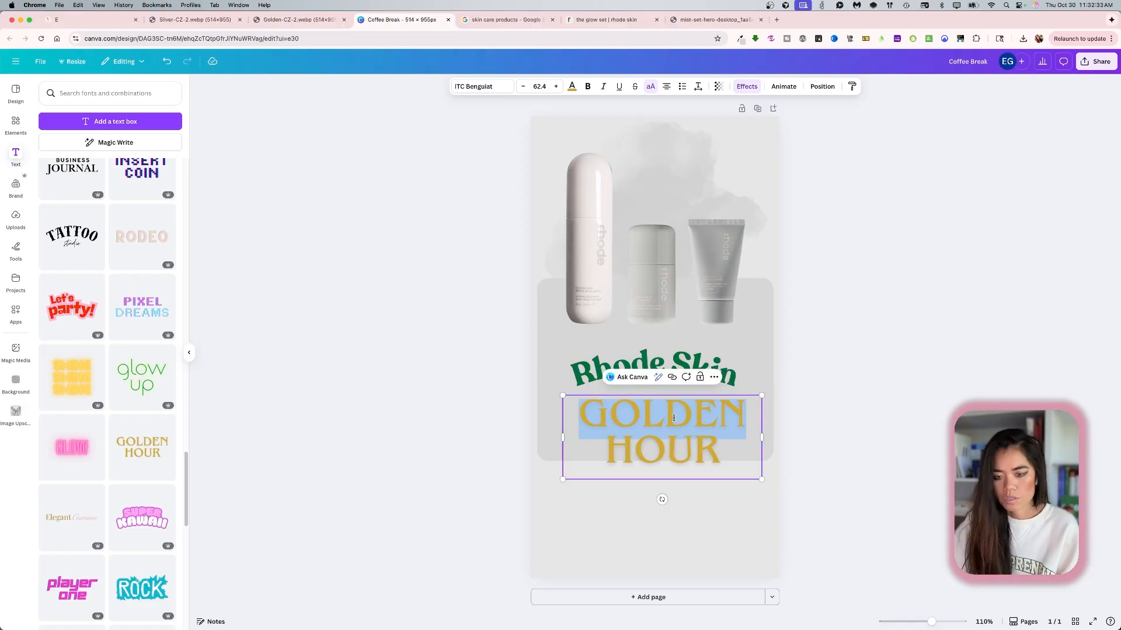
{"action": "type", "text": "THE BEAUTY A"}
{"action": "key", "text": "BackSpace"}
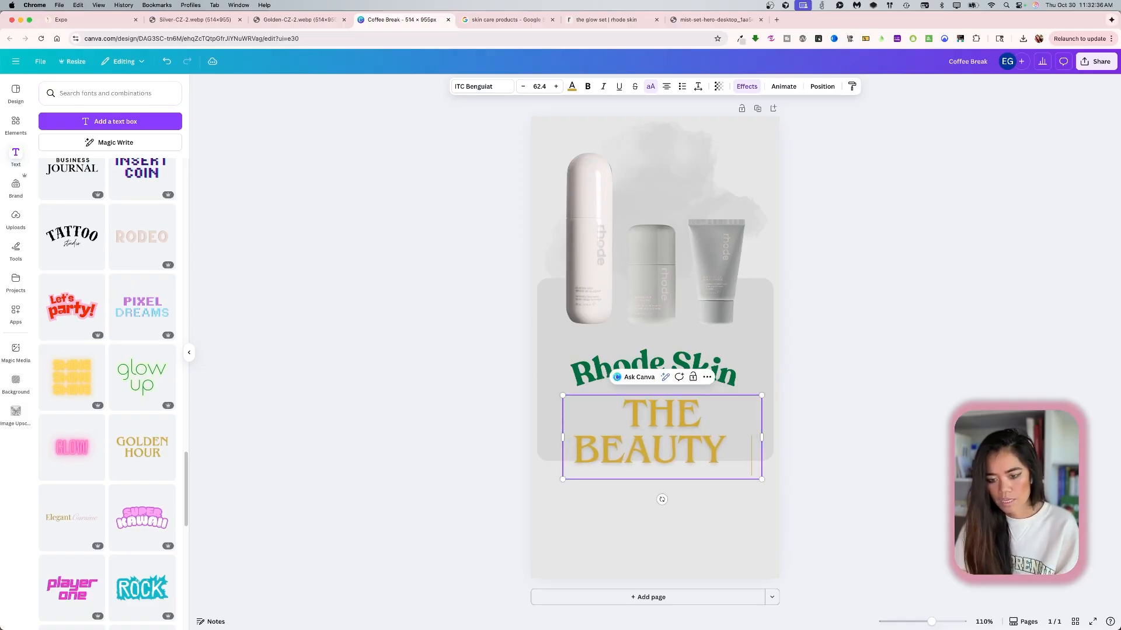
{"action": "type", "text": "WITHIN"}
Reduce the font size of the whole THE BEAUTY WITHIN text to 18.
{"action": "key", "text": "super+a"}
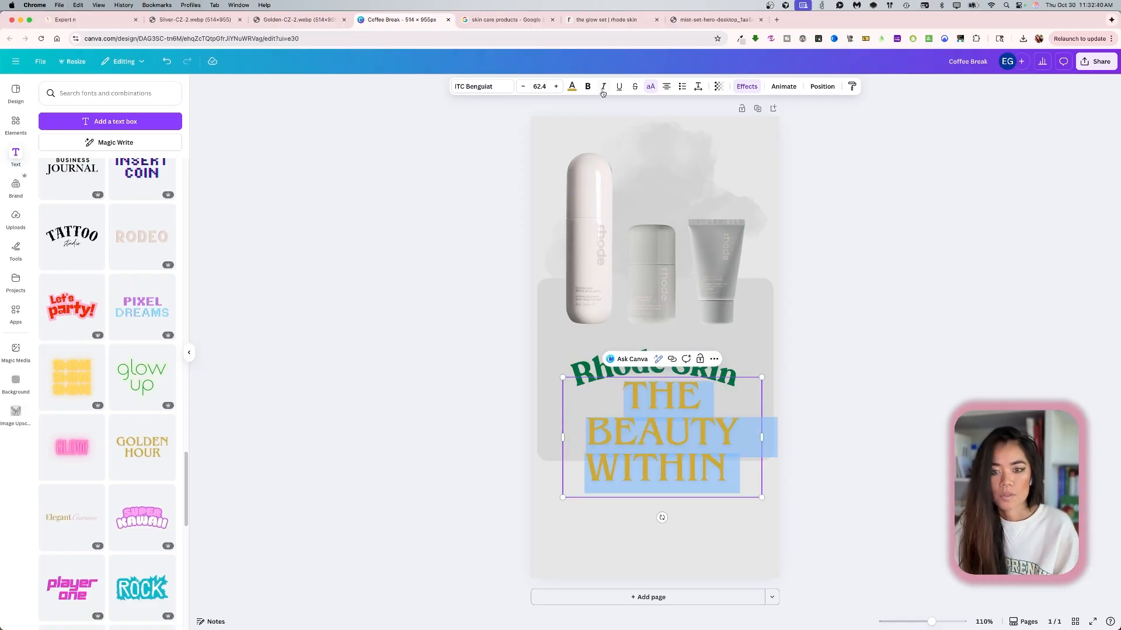
{"action": "left_click", "coordinate": [556, 88]}
{"action": "left_click", "coordinate": [538, 87]}
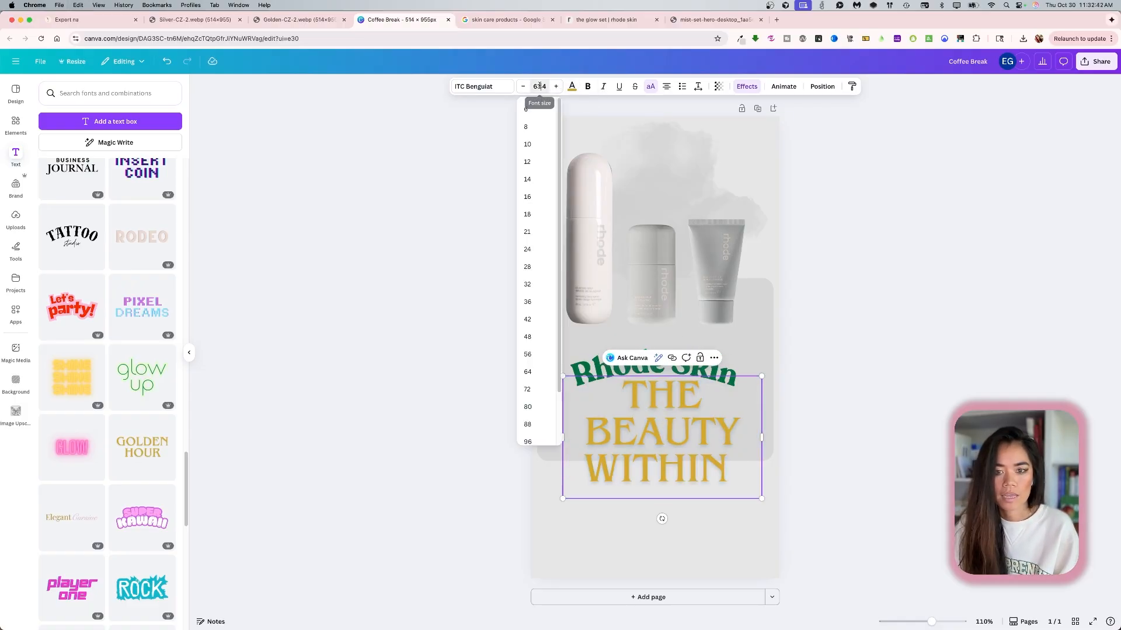
{"action": "left_click", "coordinate": [534, 301]}
{"action": "left_click", "coordinate": [539, 87]}
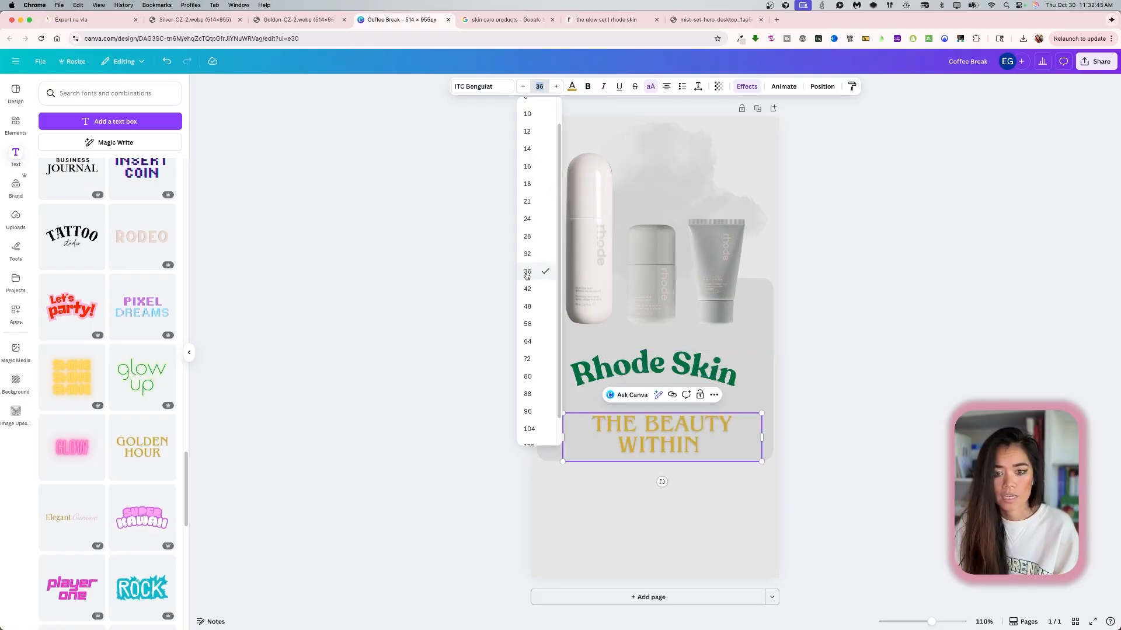
{"action": "left_click", "coordinate": [534, 236]}
{"action": "left_click", "coordinate": [524, 87]}
{"action": "left_click", "coordinate": [523, 88]}
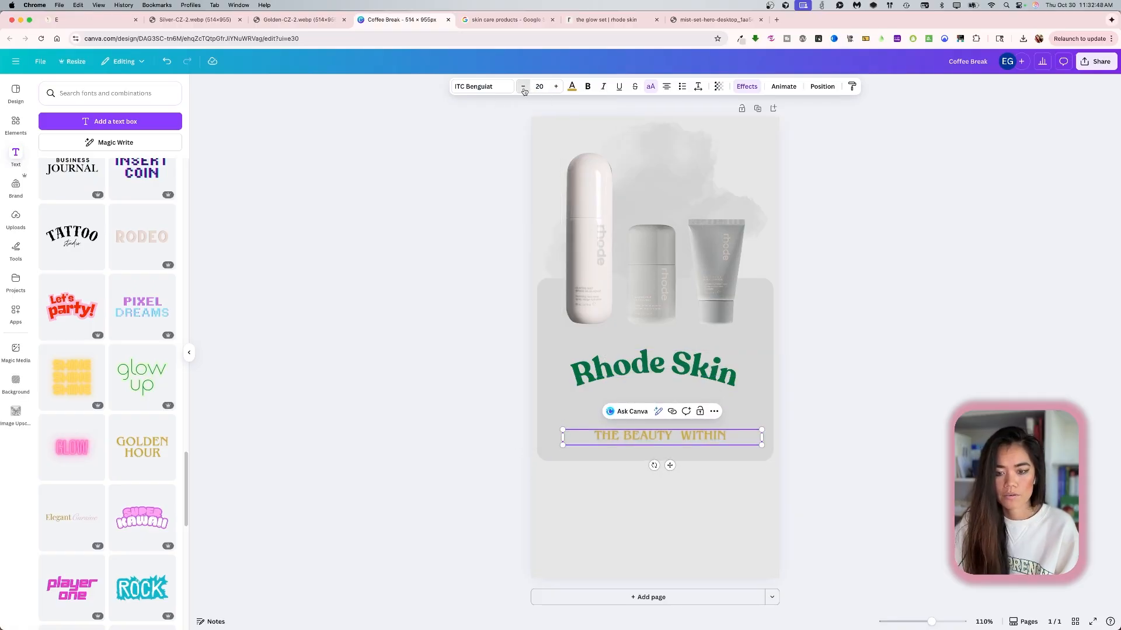
{"action": "left_click", "coordinate": [524, 88]}
Recolour the THE BEAUTY WITHIN text with the medium grey document colour.
{"action": "left_click", "coordinate": [572, 87]}
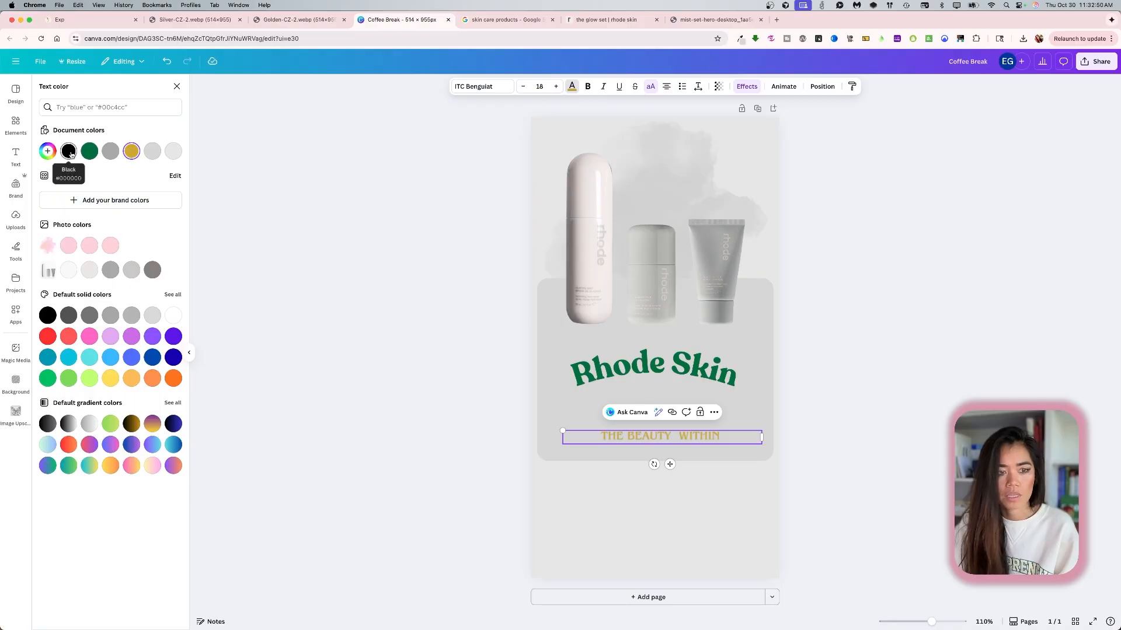
{"action": "left_click", "coordinate": [149, 152]}
{"action": "left_click", "coordinate": [110, 152]}
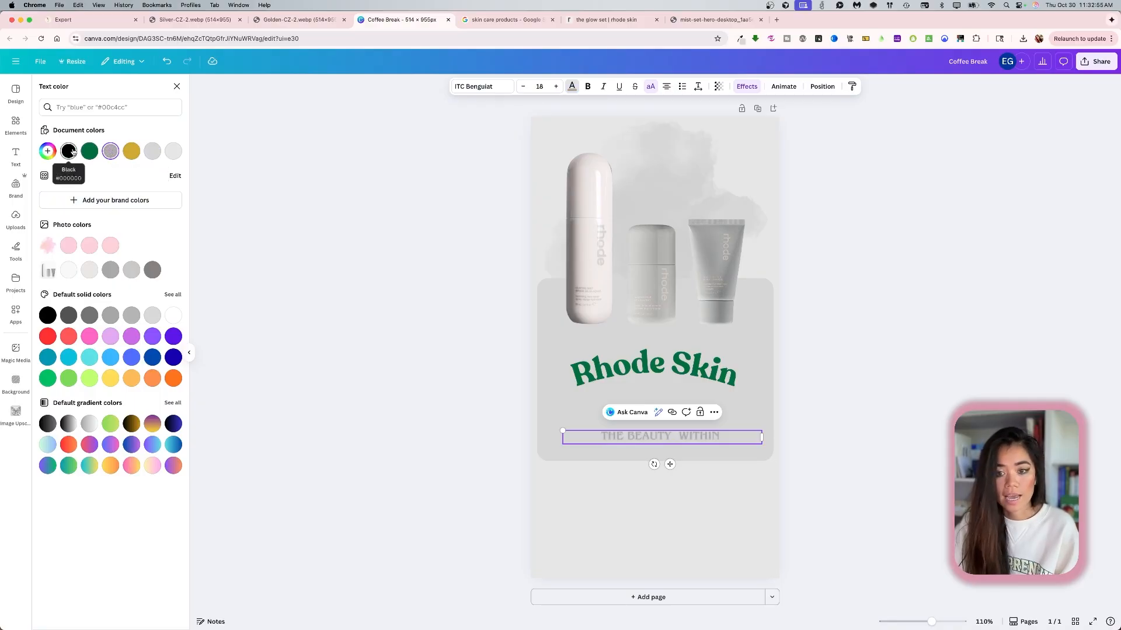
Try the Lift effect at intensity 50 on the THE BEAUTY WITHIN text, and set its effect style to None.
{"action": "left_click_drag", "start_coordinate": [624, 437], "coordinate": [723, 436]}
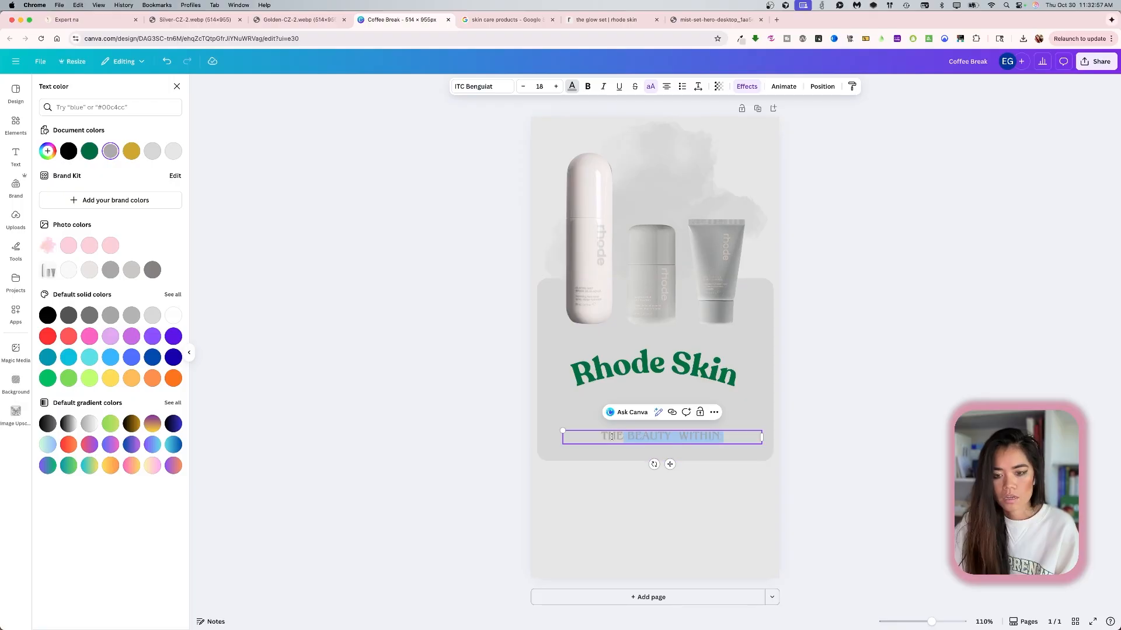
{"action": "triple_click", "coordinate": [612, 437]}
{"action": "left_click", "coordinate": [748, 88]}
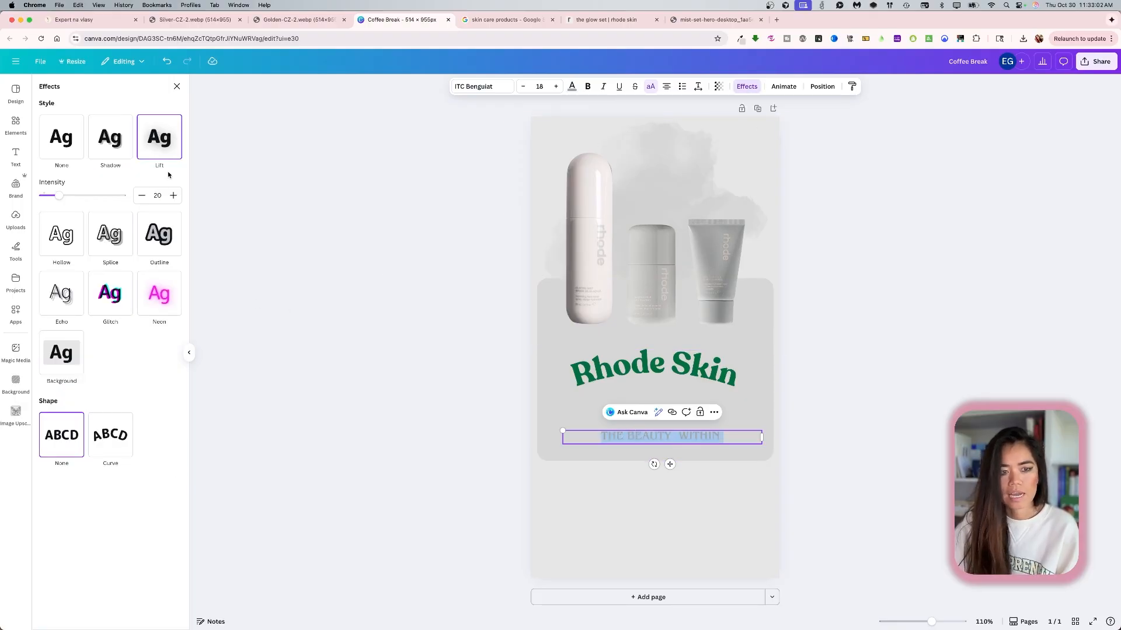
{"action": "left_click", "coordinate": [156, 144]}
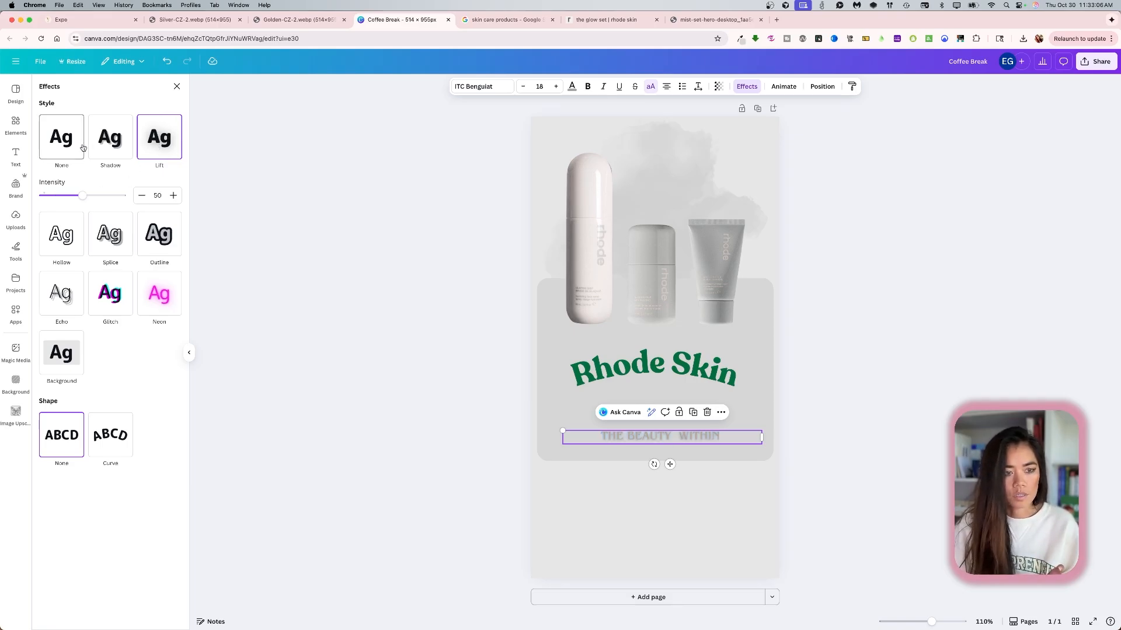
{"action": "left_click", "coordinate": [65, 150]}
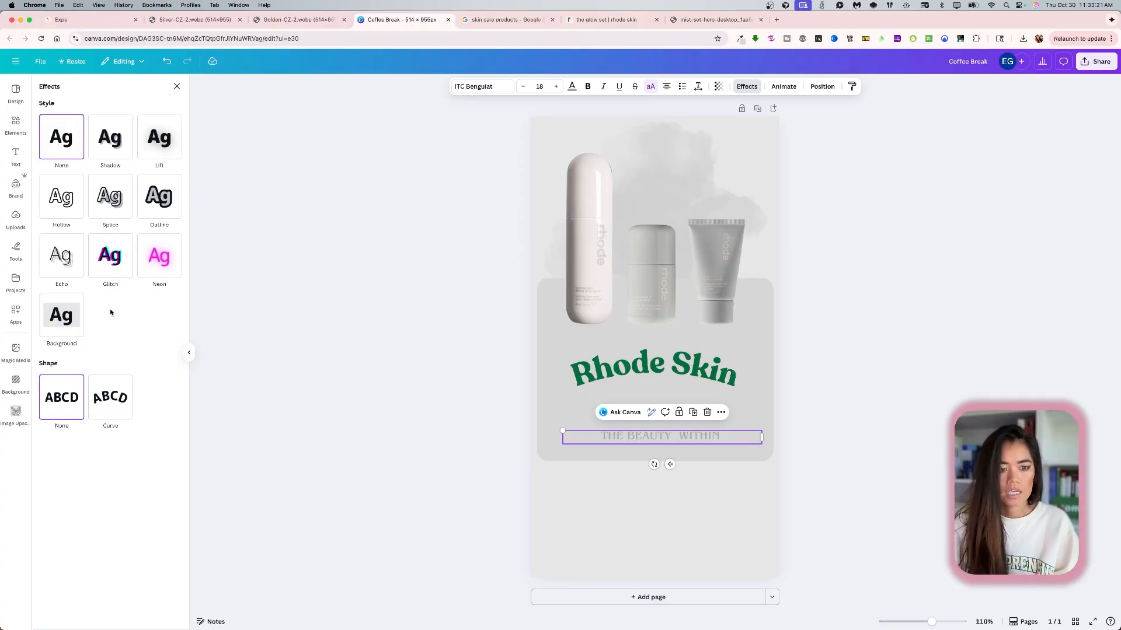
Move the THE BEAUTY WITHIN text up to sit directly below the Rhode Skin title.
{"action": "left_click", "coordinate": [374, 339]}
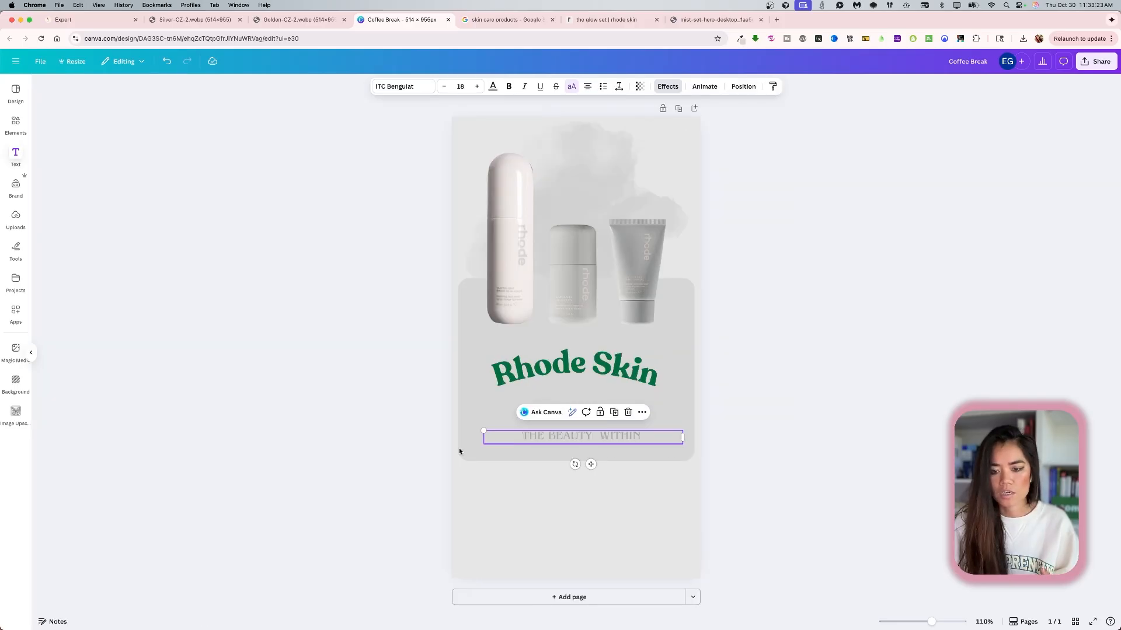
{"action": "left_click_drag", "start_coordinate": [604, 437], "coordinate": [608, 402]}
{"action": "left_click_drag", "start_coordinate": [682, 402], "coordinate": [679, 400]}
{"action": "left_click", "coordinate": [423, 393]}
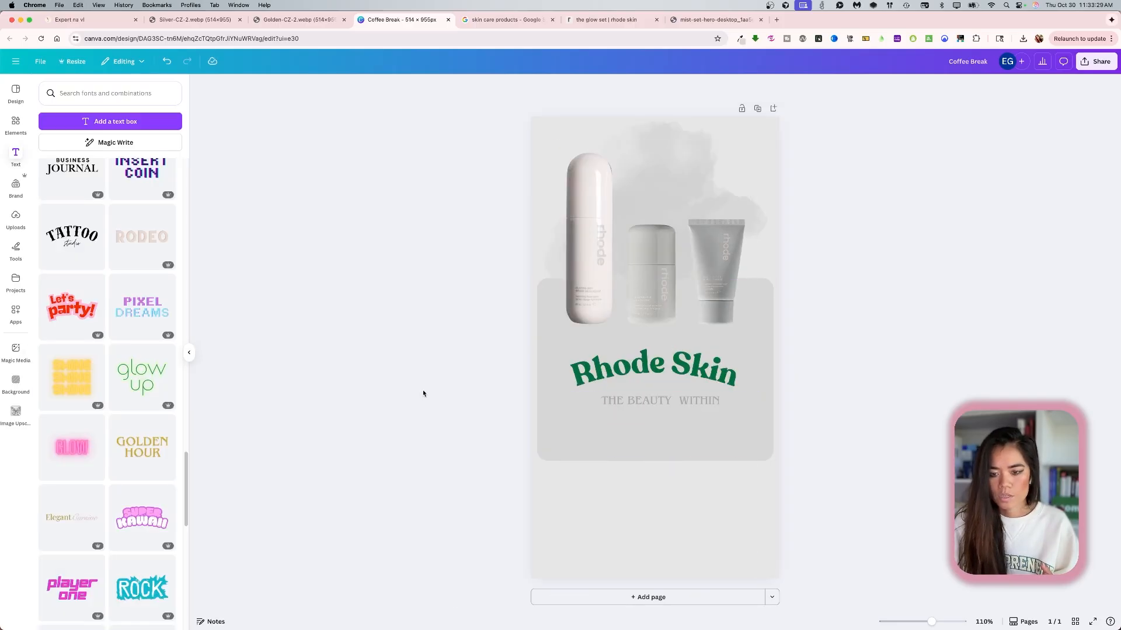
Compare the layout of the Rhode Skin card with the Silver reference card image.
{"action": "left_click", "coordinate": [200, 21]}
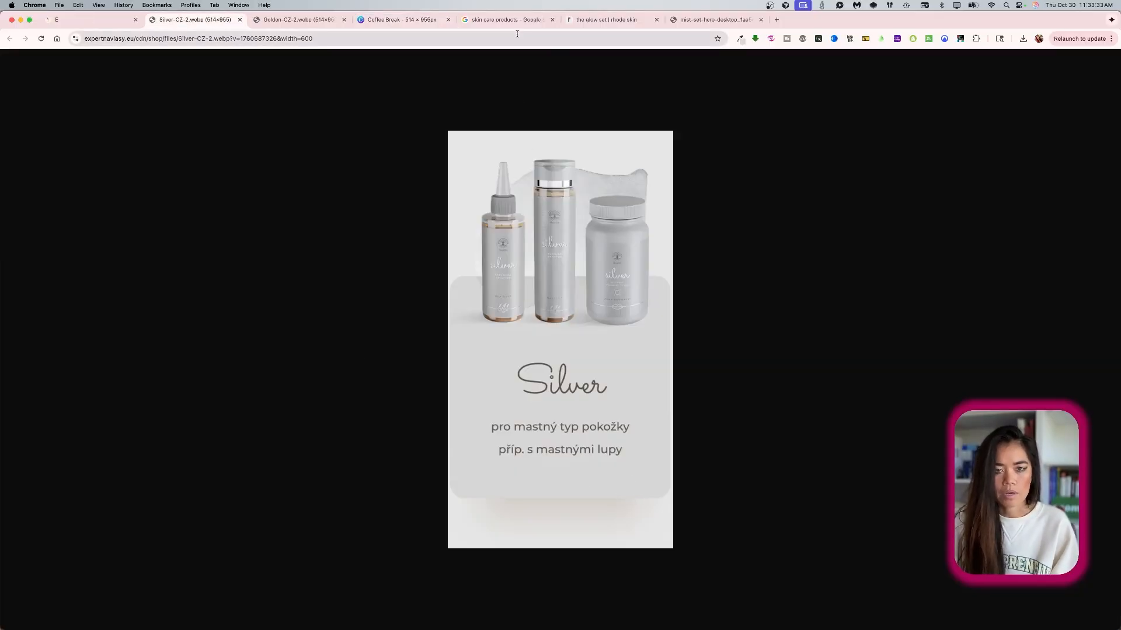
{"action": "key", "text": "ctrl+Tab"}
{"action": "key", "text": "ctrl+Tab"}
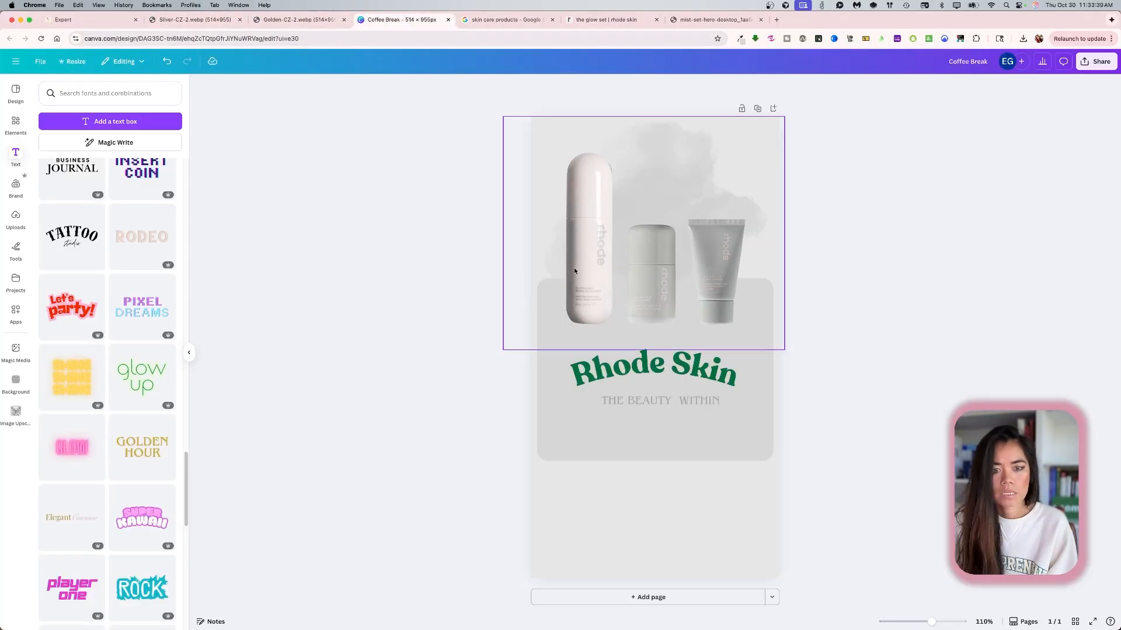
{"action": "key", "text": "ctrl+shift+Tab"}
{"action": "key", "text": "ctrl+shift+Tab"}
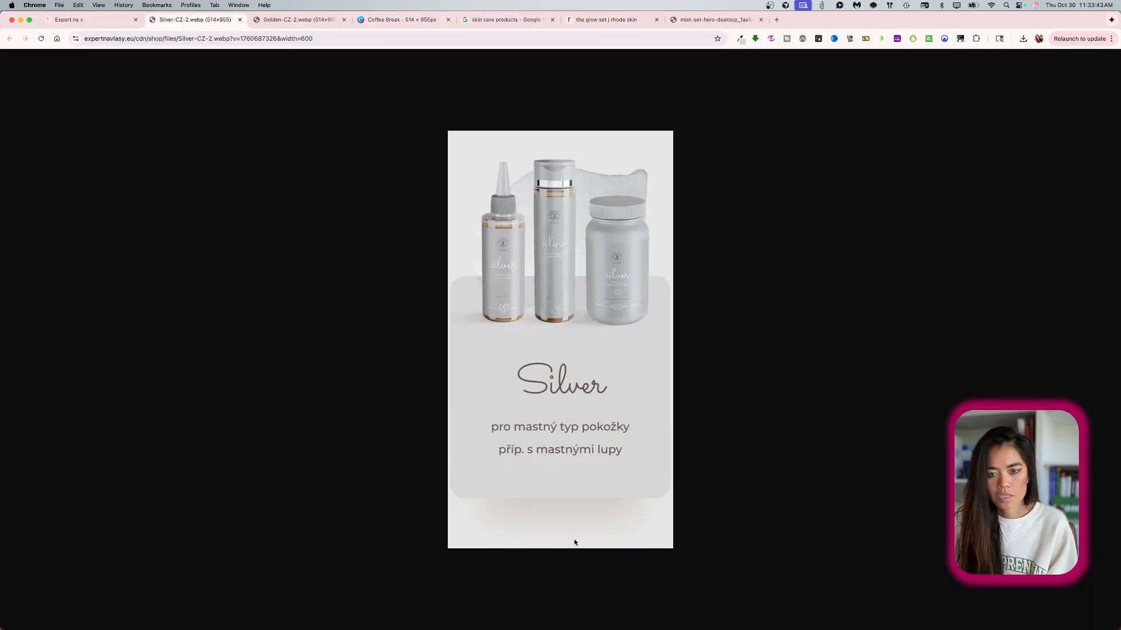
{"action": "key", "text": "ctrl+Tab"}
{"action": "key", "text": "ctrl+Tab"}
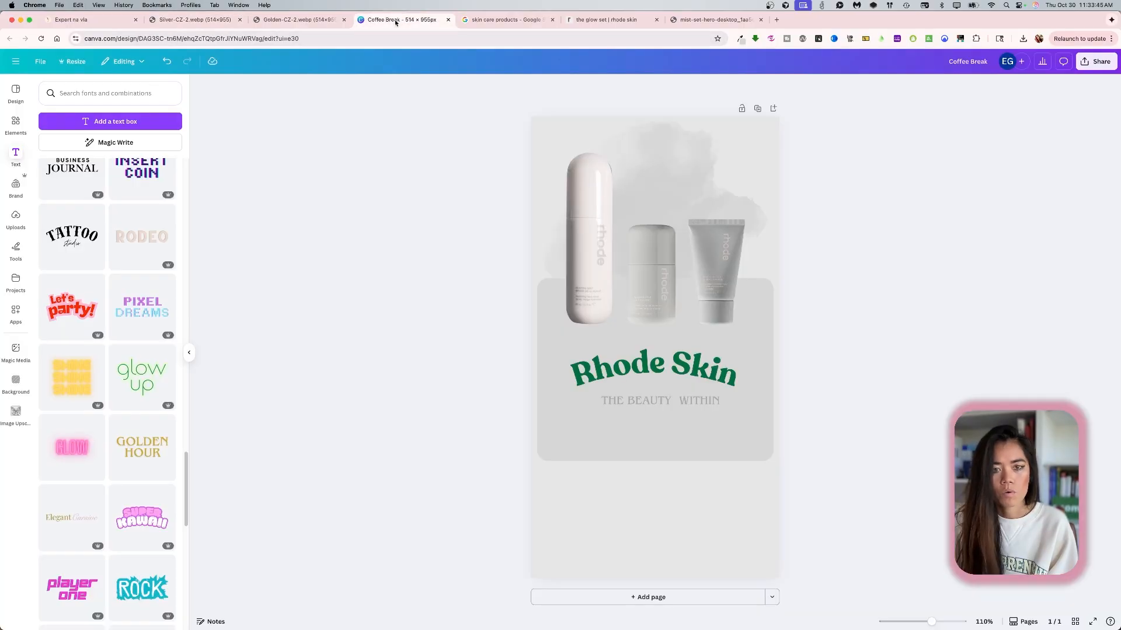
Group the products, splash, panel and both texts, and move the group down to the vertical middle of the page.
{"action": "left_click", "coordinate": [748, 440]}
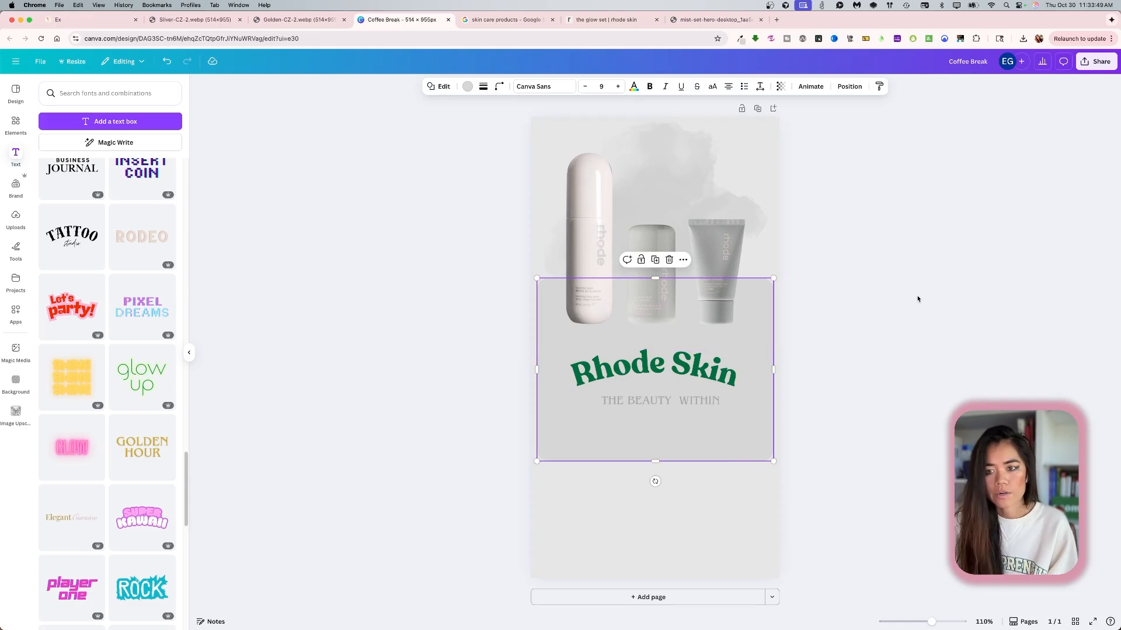
{"action": "left_click_drag", "start_coordinate": [429, 99], "coordinate": [755, 467]}
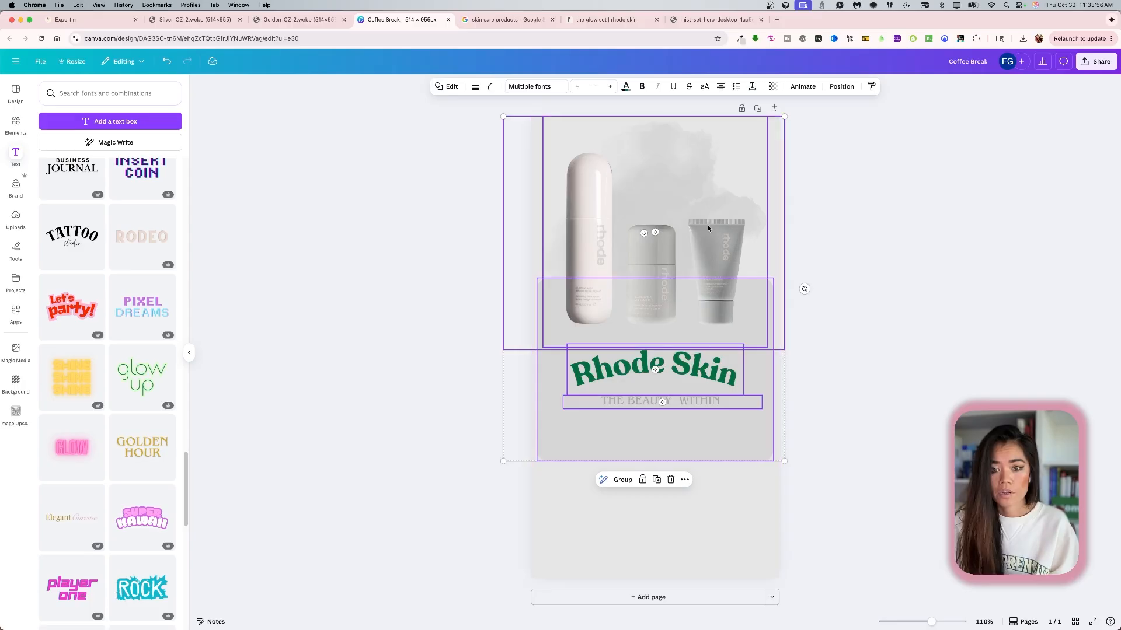
{"action": "left_click", "coordinate": [622, 479]}
{"action": "left_click_drag", "start_coordinate": [704, 365], "coordinate": [692, 333]}
{"action": "left_click_drag", "start_coordinate": [696, 333], "coordinate": [694, 342]}
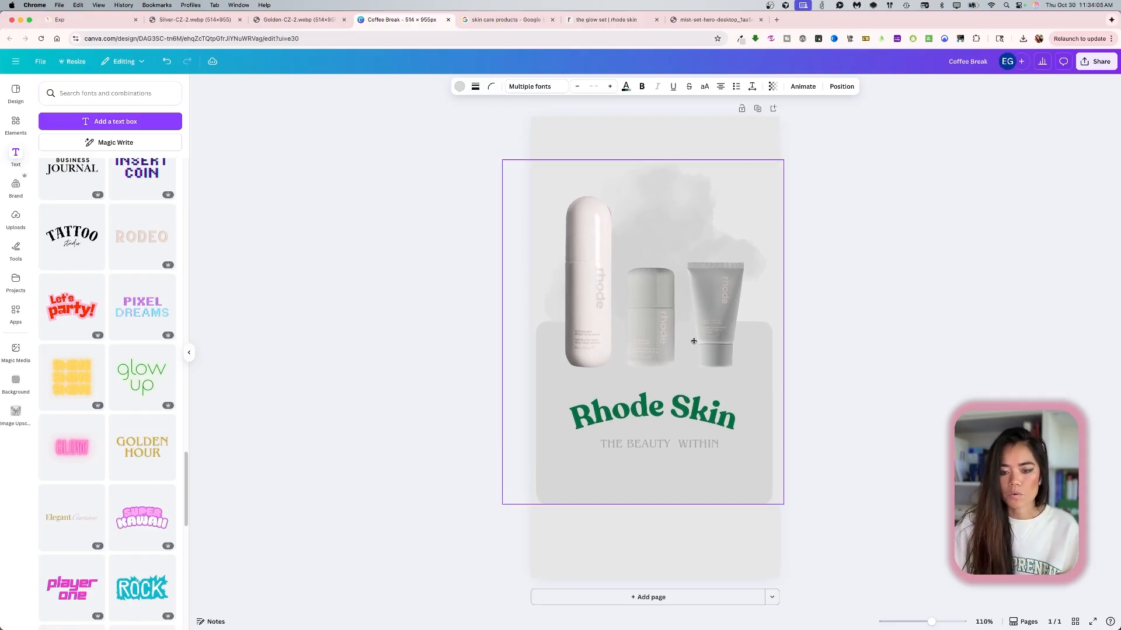
{"action": "left_click", "coordinate": [411, 383]}
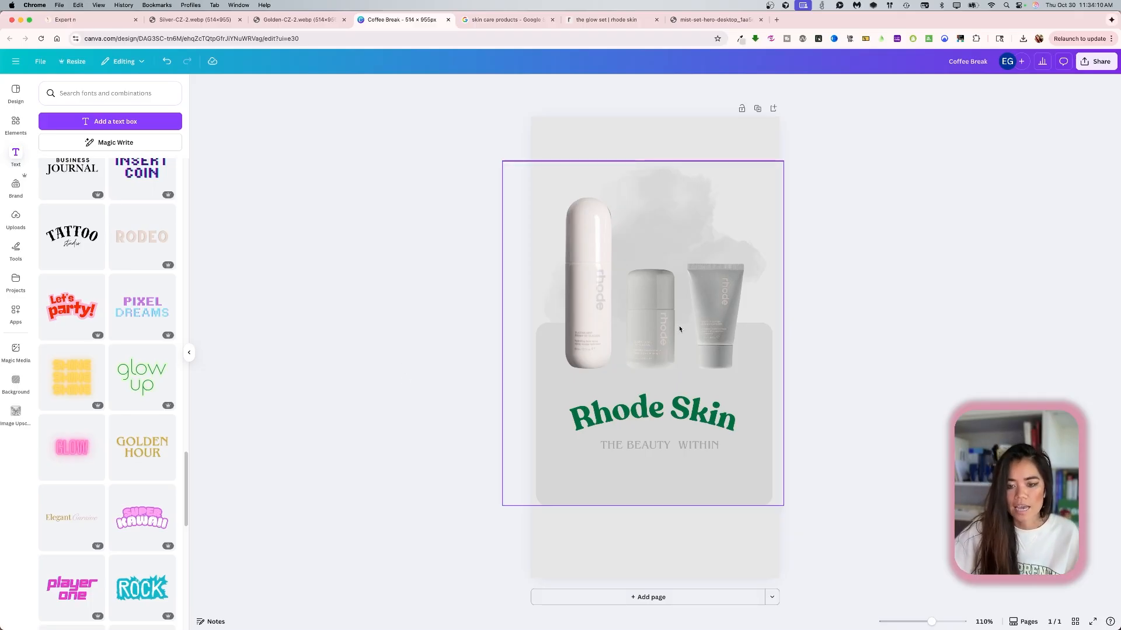
Ungroup the card elements so that each can be edited separately.
{"action": "left_click", "coordinate": [681, 304]}
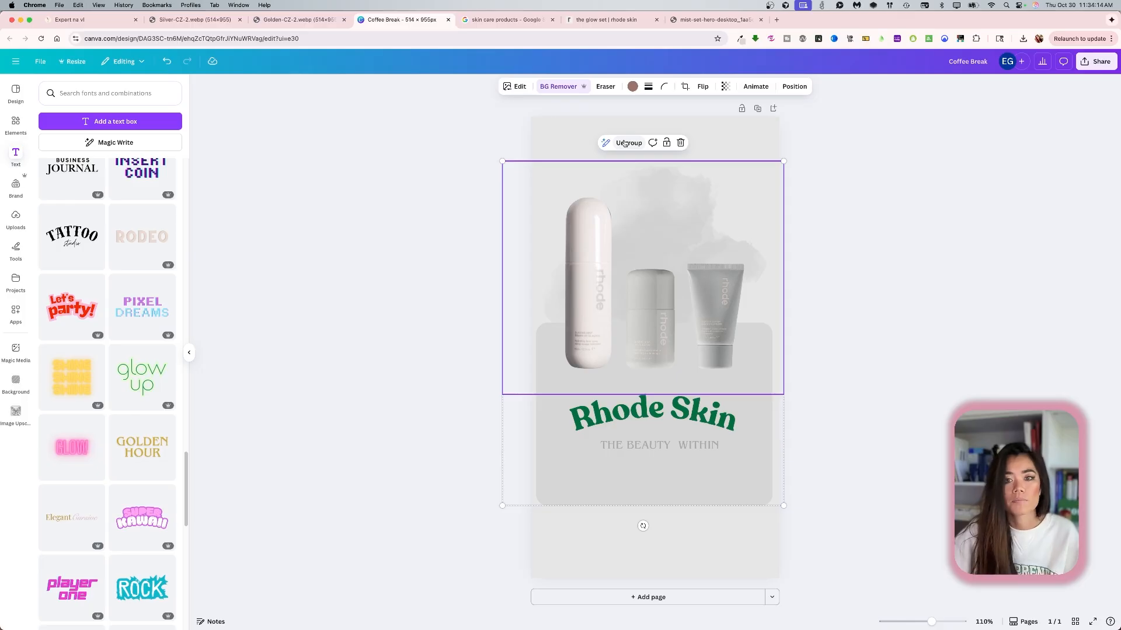
{"action": "left_click", "coordinate": [624, 144]}
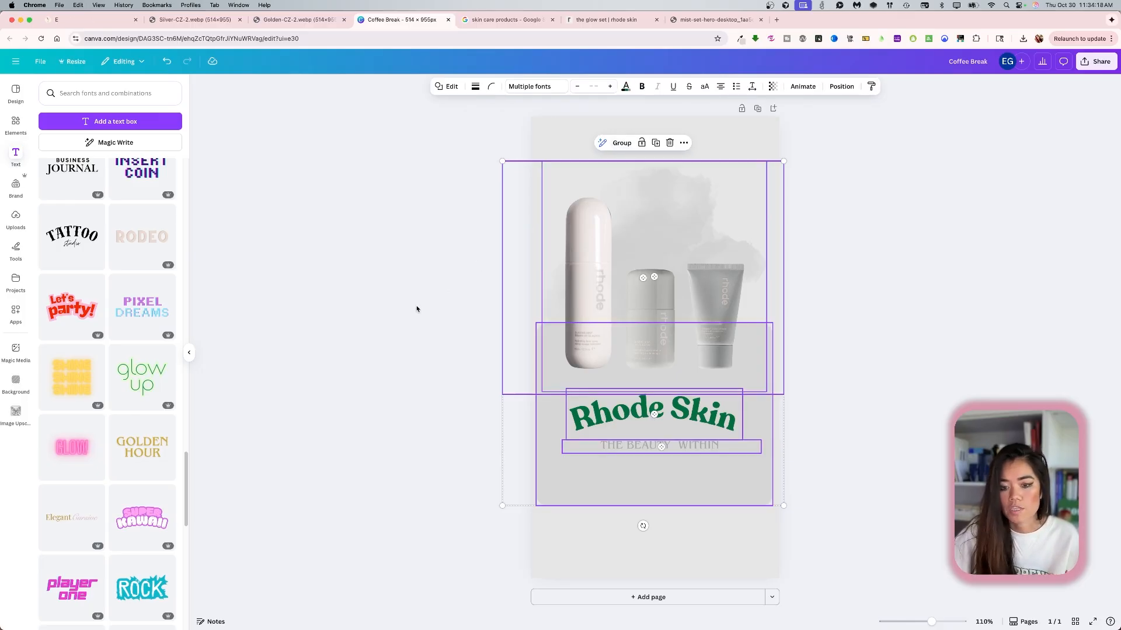
{"action": "left_click", "coordinate": [402, 319]}
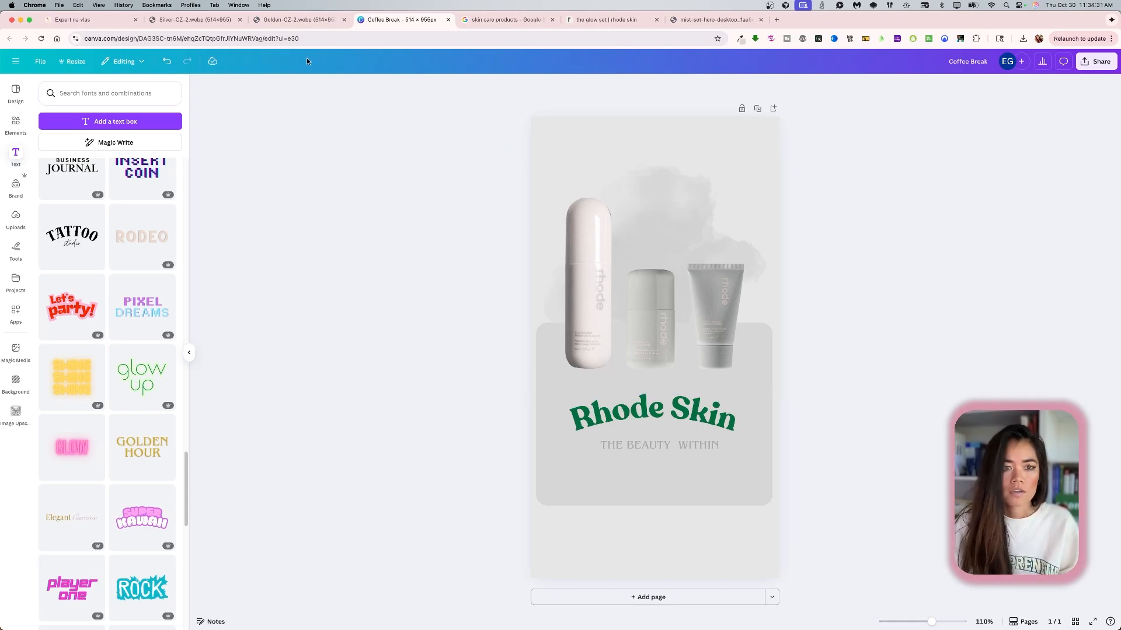
Compare the Silver and Golden reference card images for their colour variations, and return to the Canva design.
{"action": "left_click", "coordinate": [304, 21]}
{"action": "left_click", "coordinate": [219, 23]}
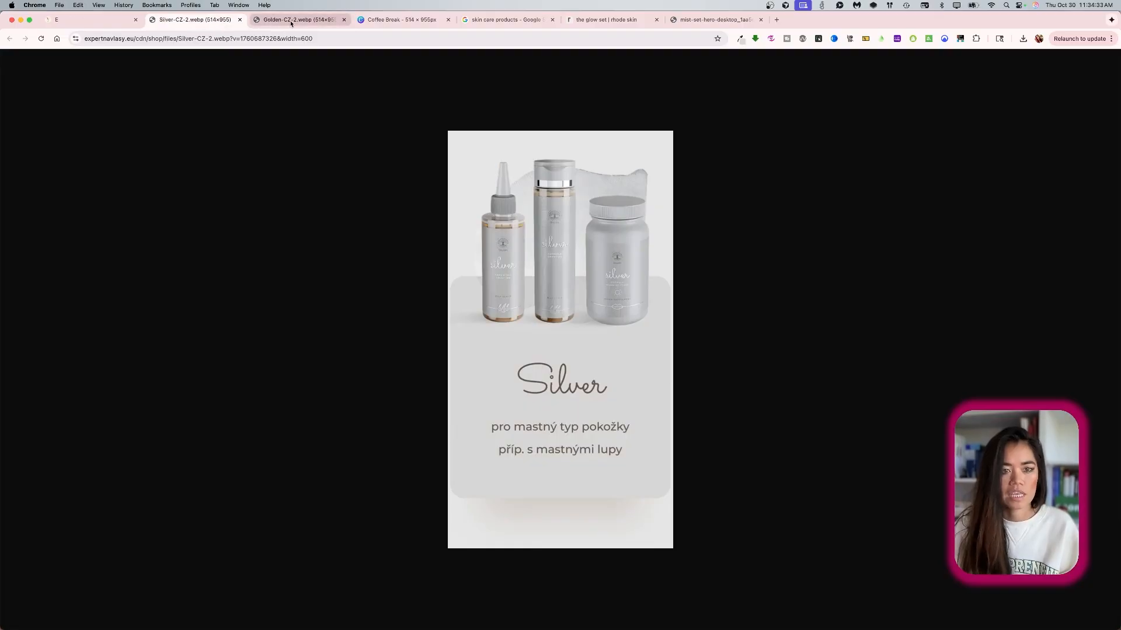
{"action": "left_click", "coordinate": [289, 21]}
{"action": "left_click", "coordinate": [216, 19]}
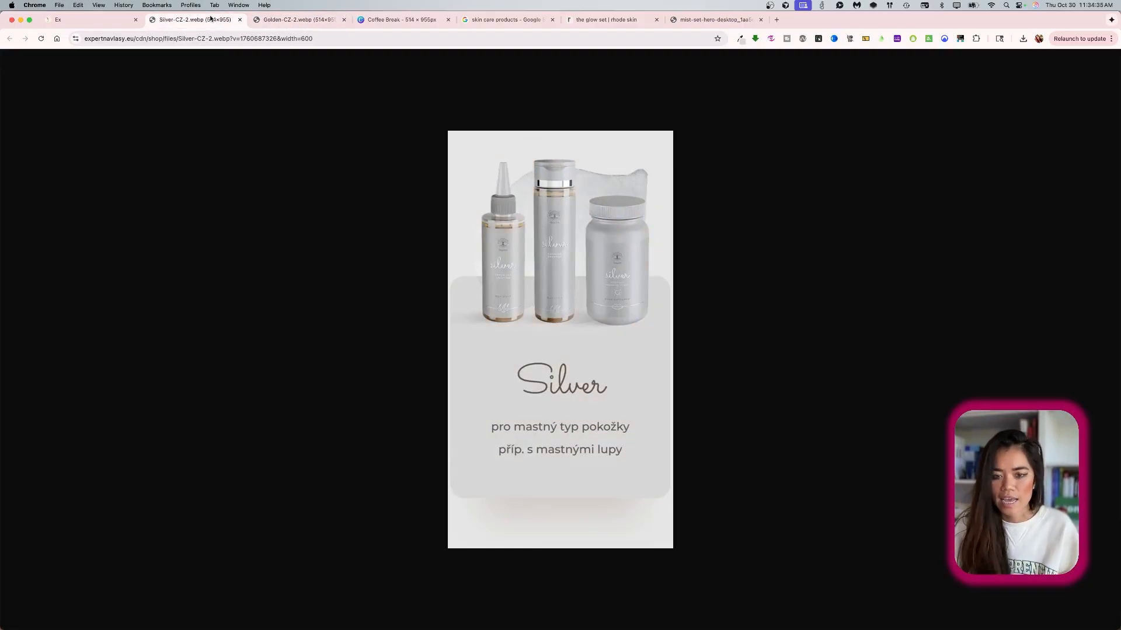
{"action": "left_click", "coordinate": [281, 22]}
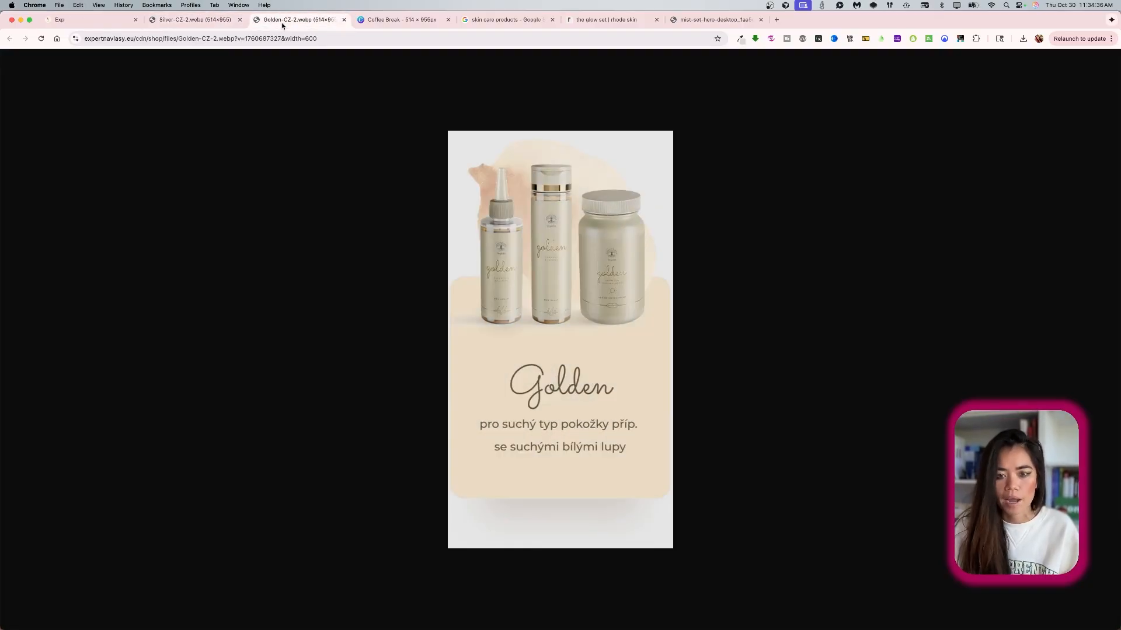
{"action": "left_click", "coordinate": [211, 24]}
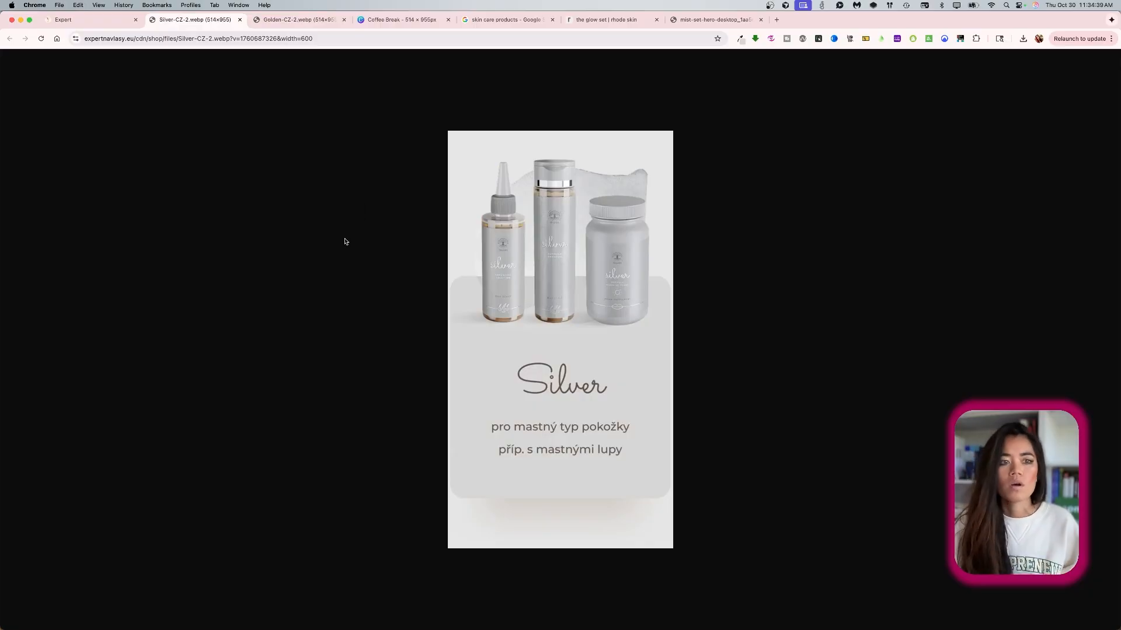
{"action": "left_click", "coordinate": [413, 23]}
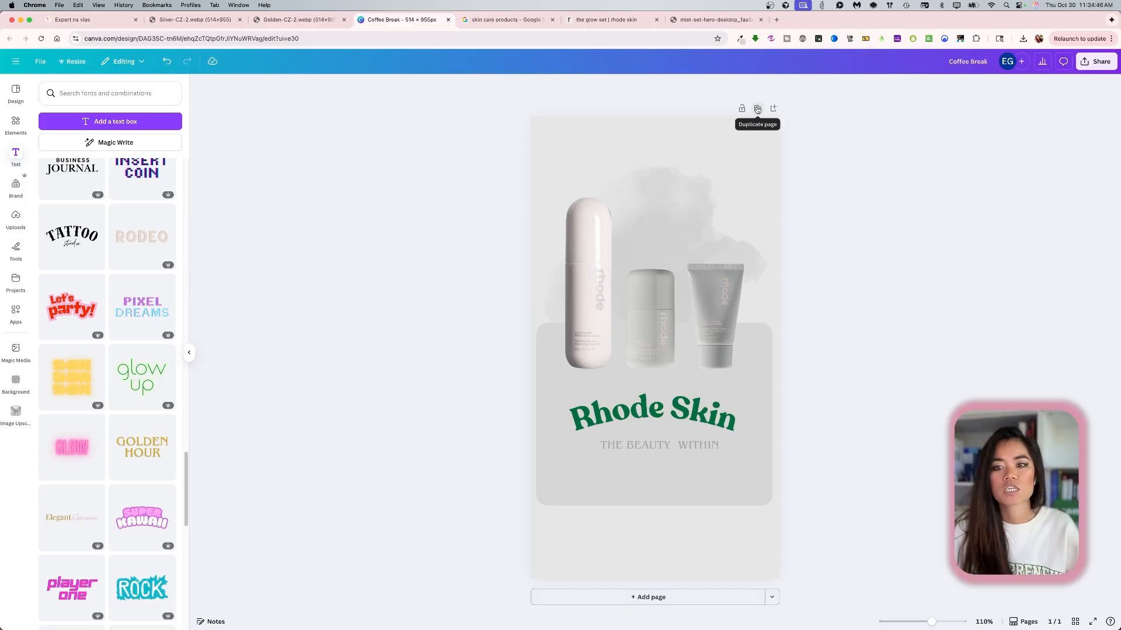
Duplicate the page and recolour the copy's background with a very light pink based on the first pink photo colour.
{"action": "left_click", "coordinate": [757, 109]}
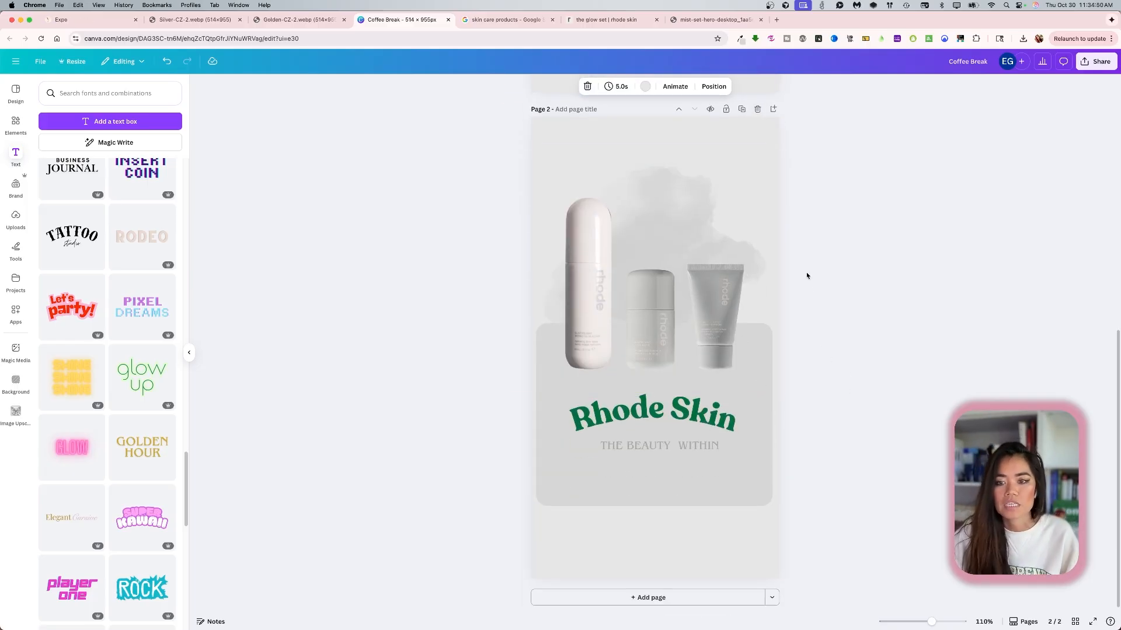
{"action": "left_click", "coordinate": [722, 158]}
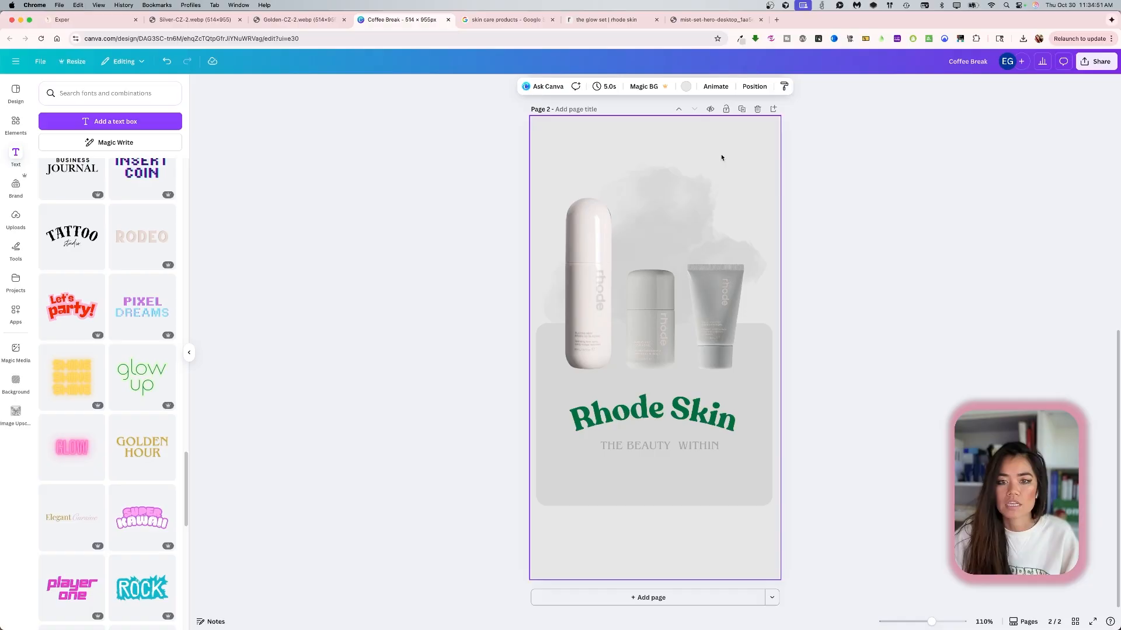
{"action": "left_click", "coordinate": [685, 87]}
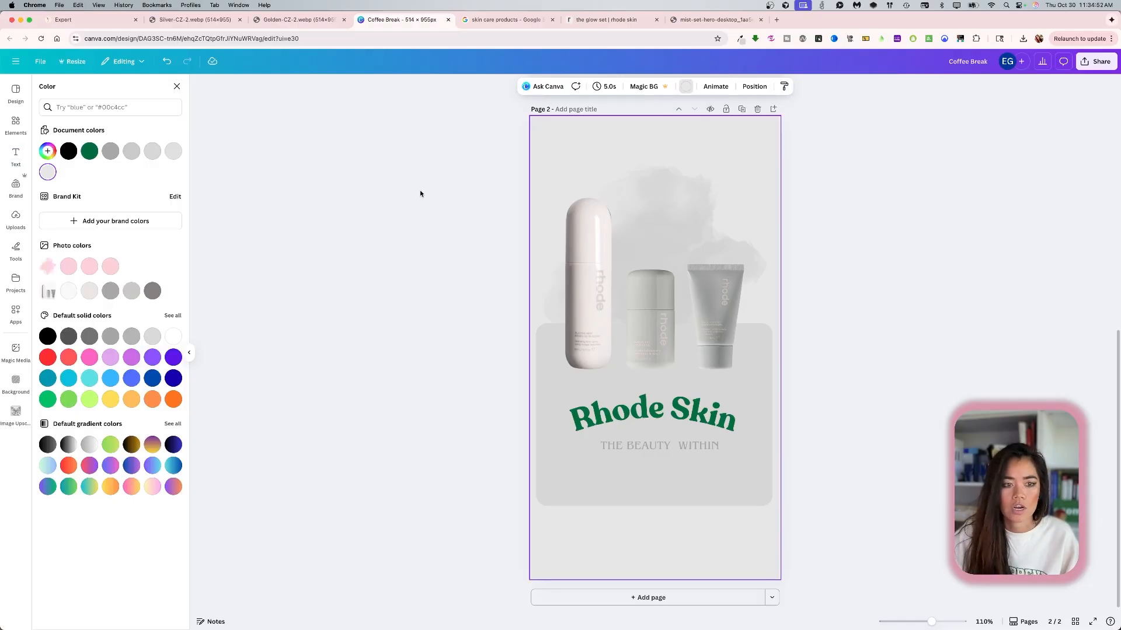
{"action": "left_click", "coordinate": [68, 269]}
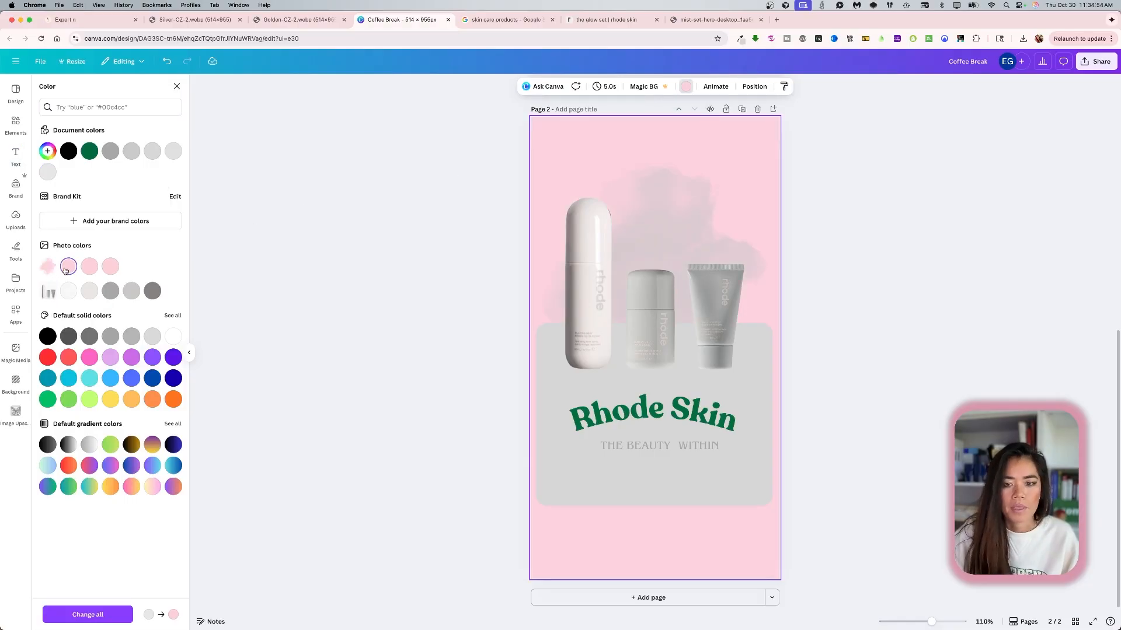
{"action": "left_click", "coordinate": [47, 151]}
{"action": "left_click_drag", "start_coordinate": [67, 195], "coordinate": [53, 190]}
{"action": "left_click", "coordinate": [419, 165]}
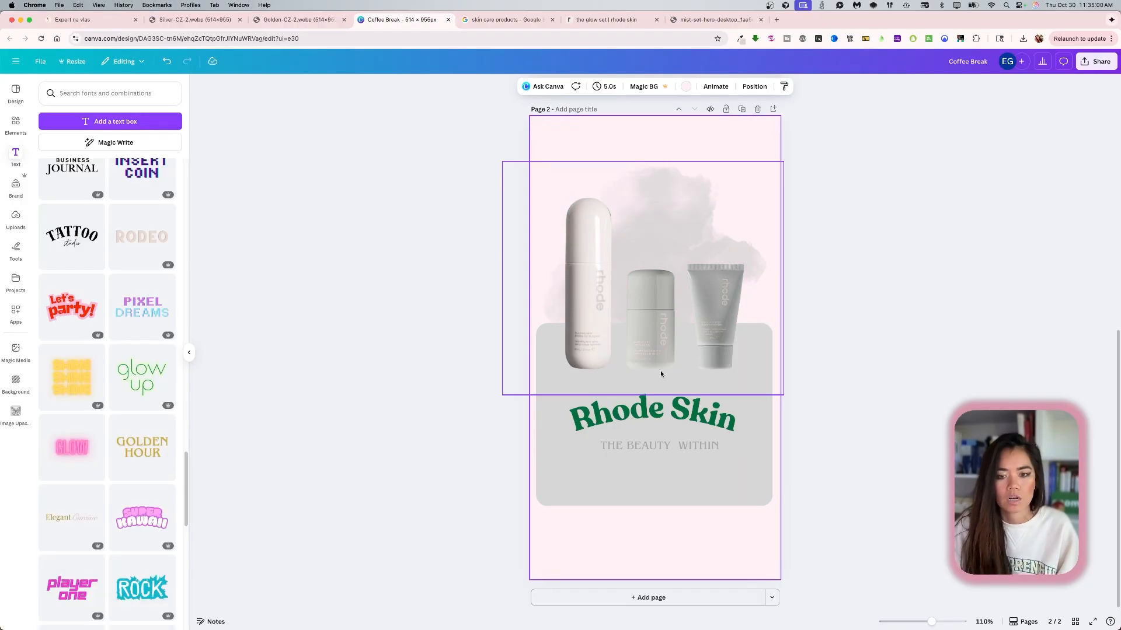
Recolour the grey rounded panel on page 2 with the light pink #FFE5EE.
{"action": "left_click", "coordinate": [675, 462]}
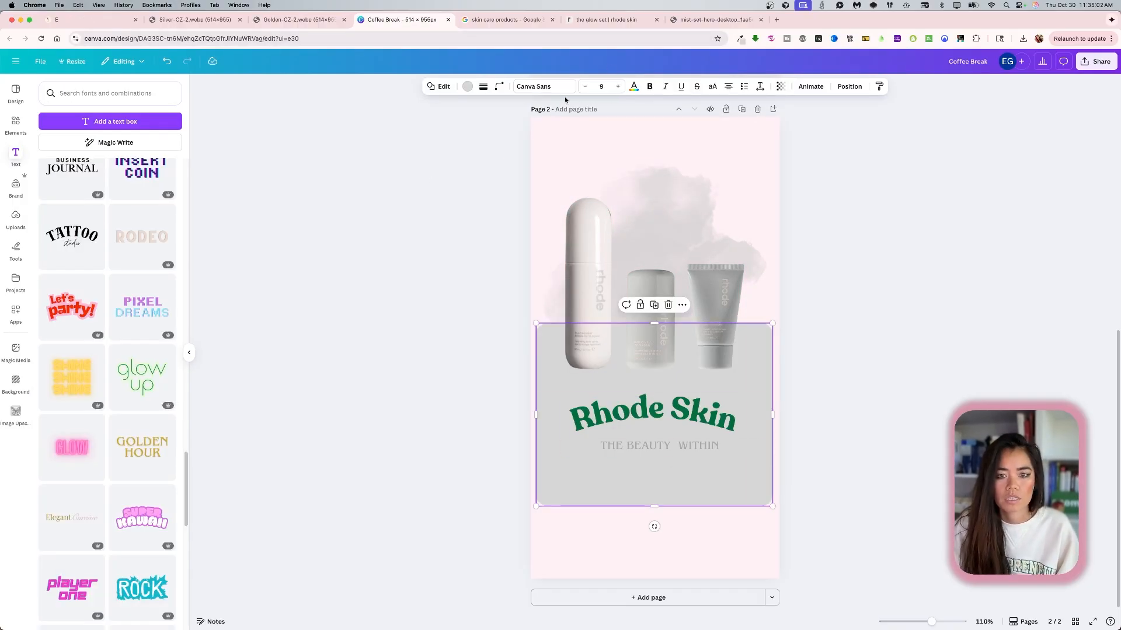
{"action": "left_click", "coordinate": [467, 86]}
{"action": "left_click", "coordinate": [105, 268]}
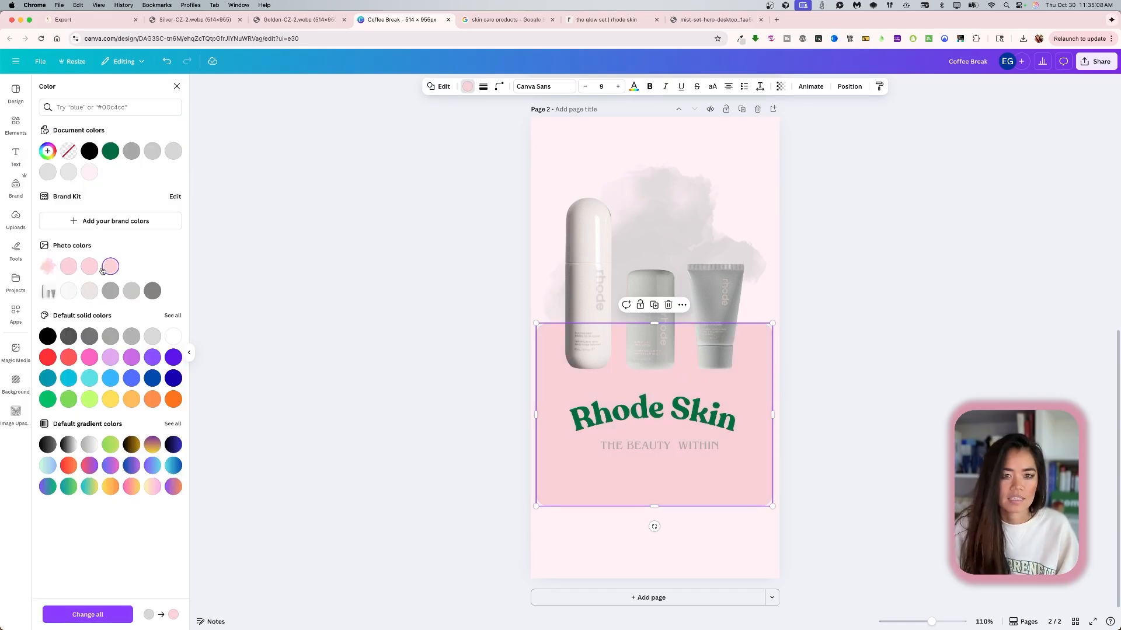
{"action": "left_click", "coordinate": [68, 266]}
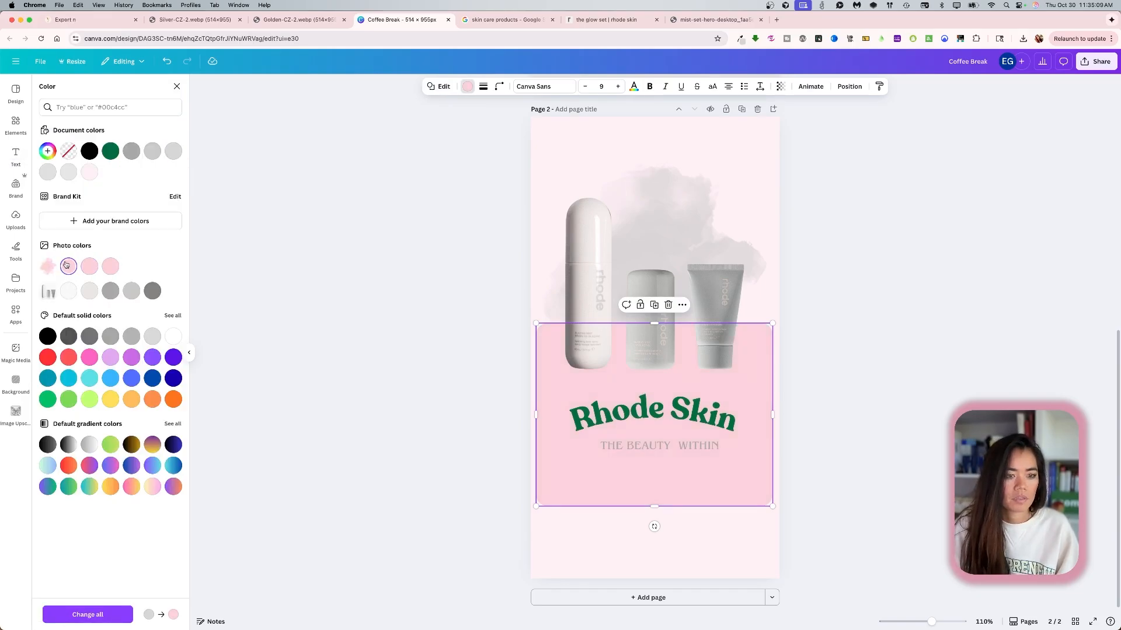
{"action": "left_click", "coordinate": [88, 171]}
{"action": "left_click", "coordinate": [47, 151]}
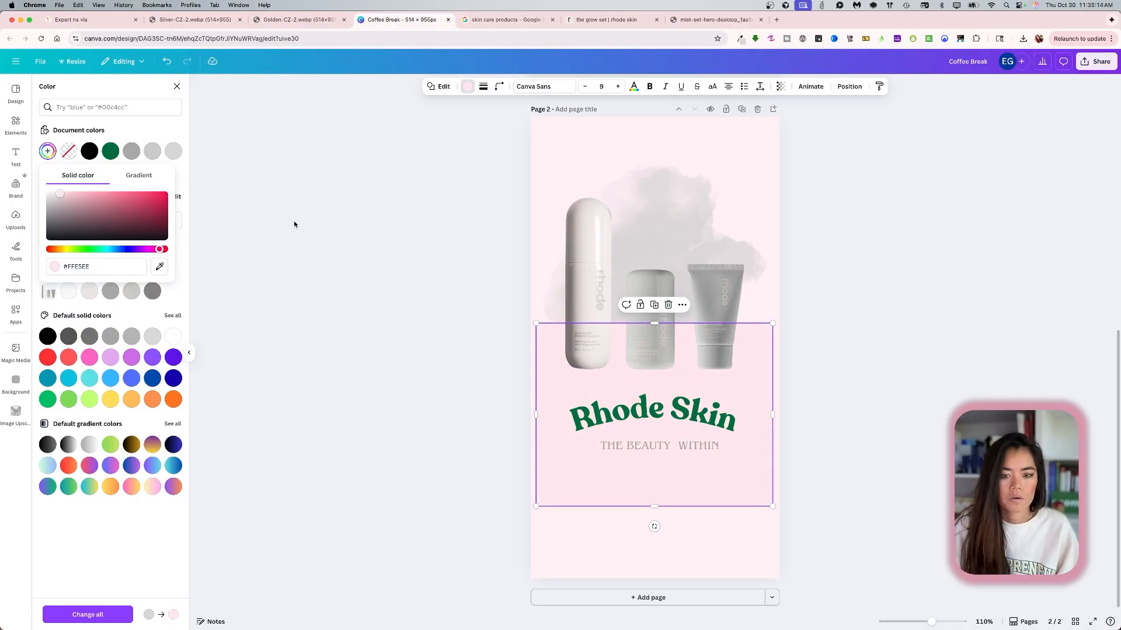
{"action": "left_click", "coordinate": [295, 224]}
{"action": "left_click", "coordinate": [320, 245]}
{"action": "left_click", "coordinate": [650, 171]}
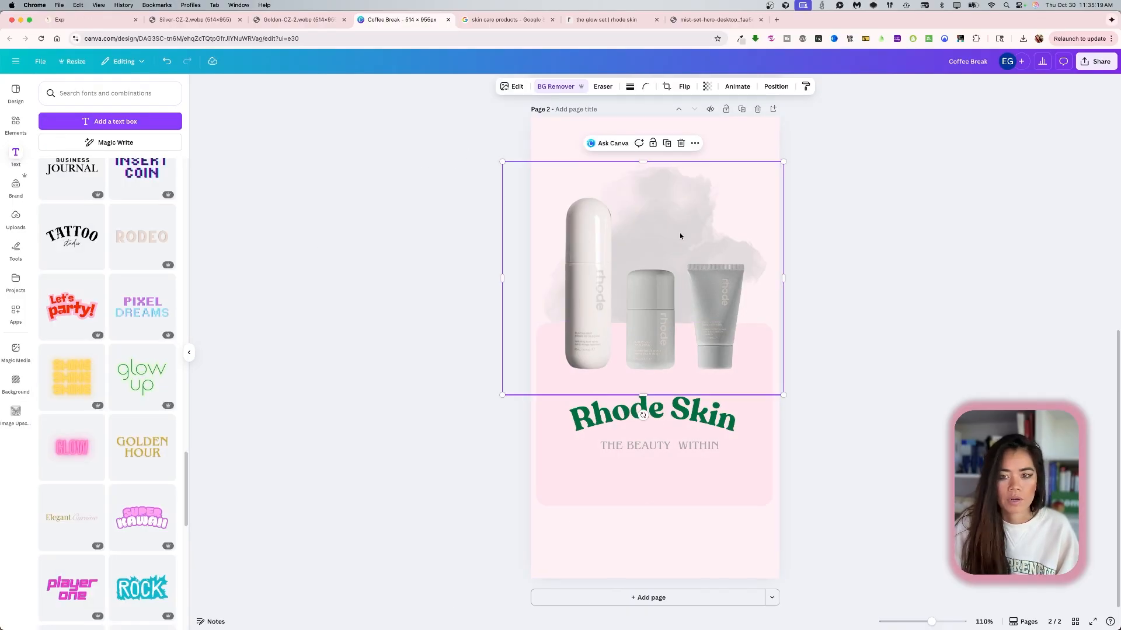
{"action": "left_click_drag", "start_coordinate": [640, 208], "coordinate": [650, 266]}
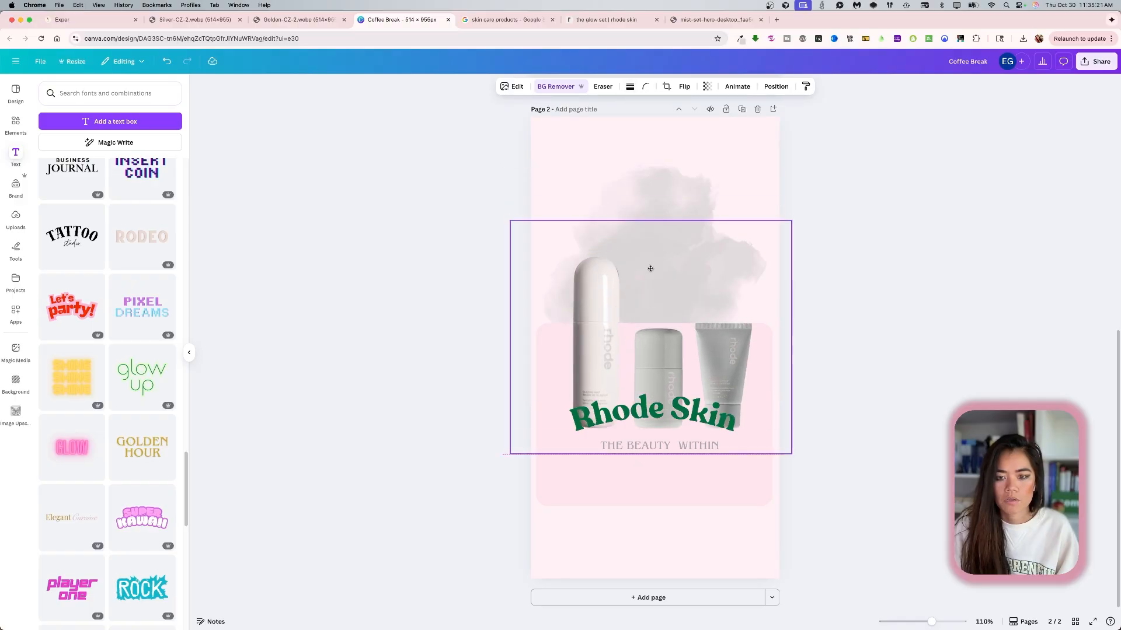
{"action": "key", "text": "super+z"}
{"action": "left_click", "coordinate": [893, 236]}
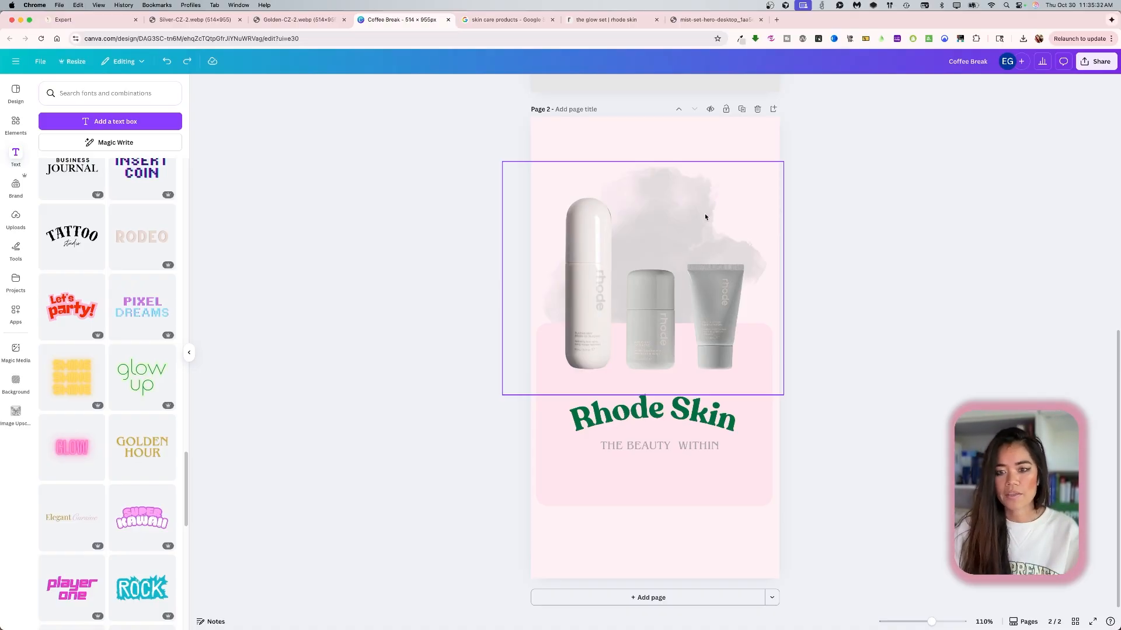
Move the products image on page 2 down and to the left, clear of the grey splash.
{"action": "double_click", "coordinate": [653, 207]}
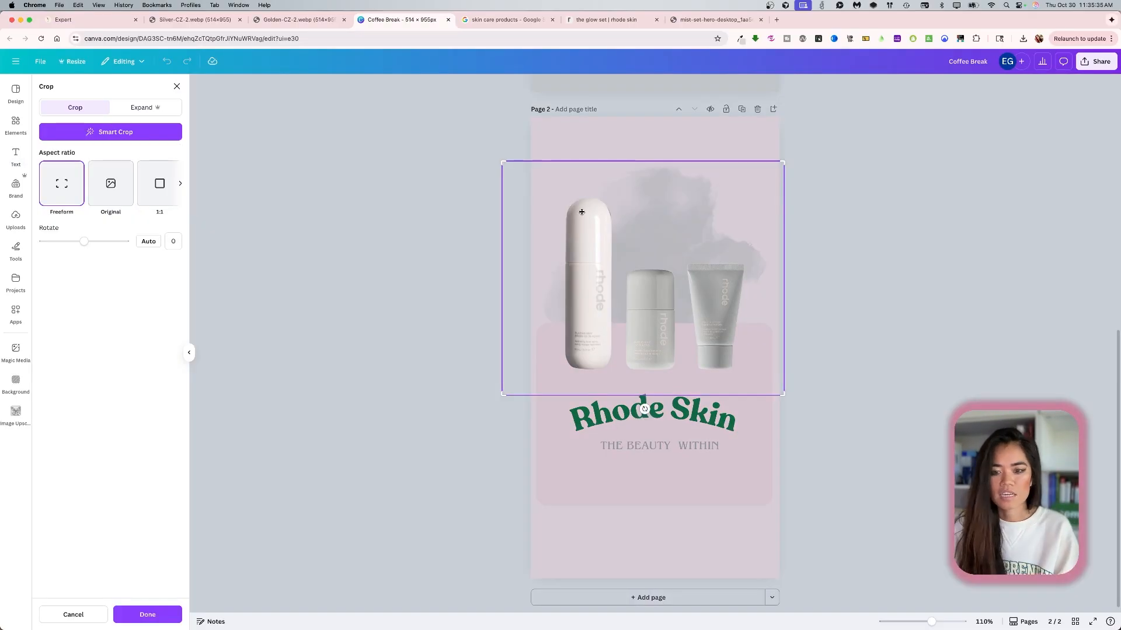
{"action": "key", "text": "Escape"}
{"action": "left_click_drag", "start_coordinate": [579, 223], "coordinate": [520, 347]}
Recolour the grey splash on page 2, using the panel's light pink for its second colour and a pink photo colour for its first.
{"action": "left_click", "coordinate": [661, 204]}
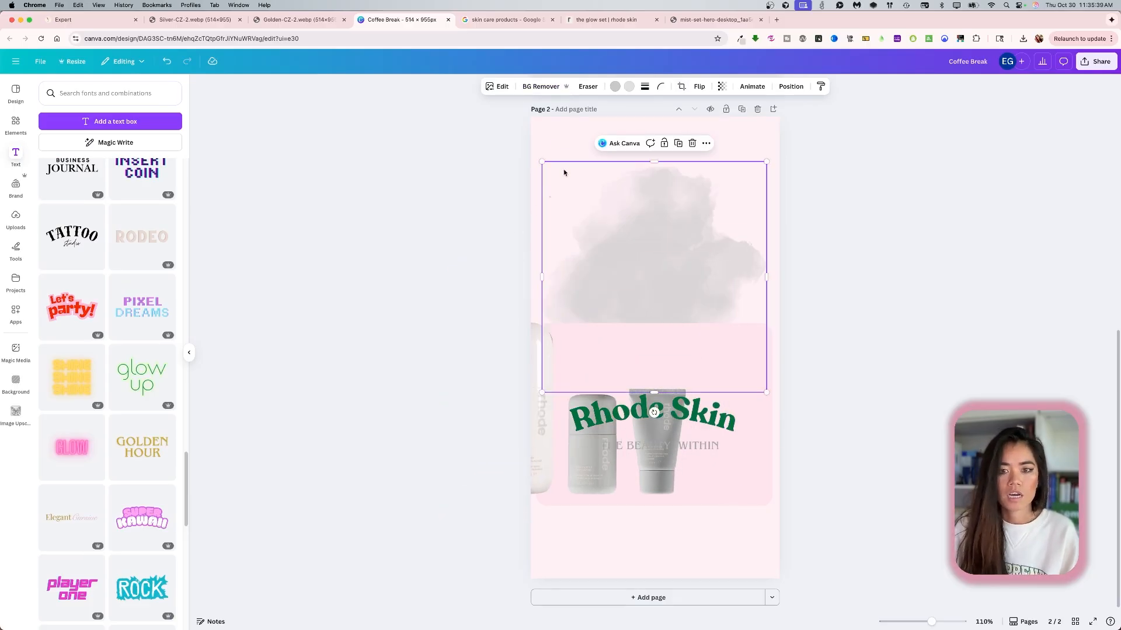
{"action": "left_click", "coordinate": [629, 86]}
{"action": "left_click", "coordinate": [74, 172]}
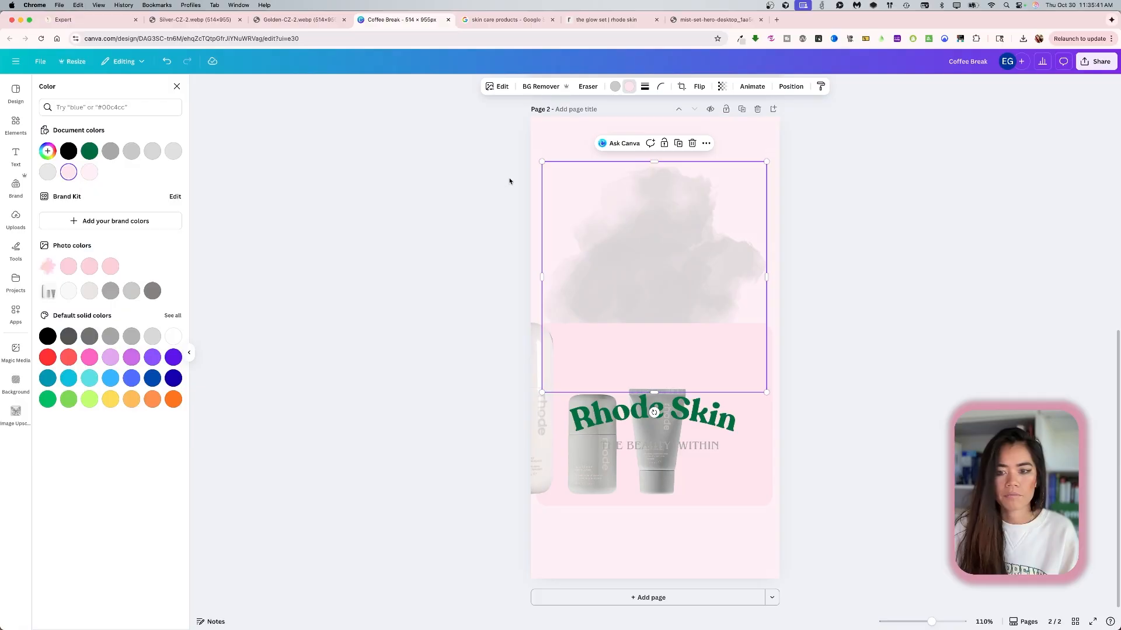
{"action": "left_click", "coordinate": [615, 86]}
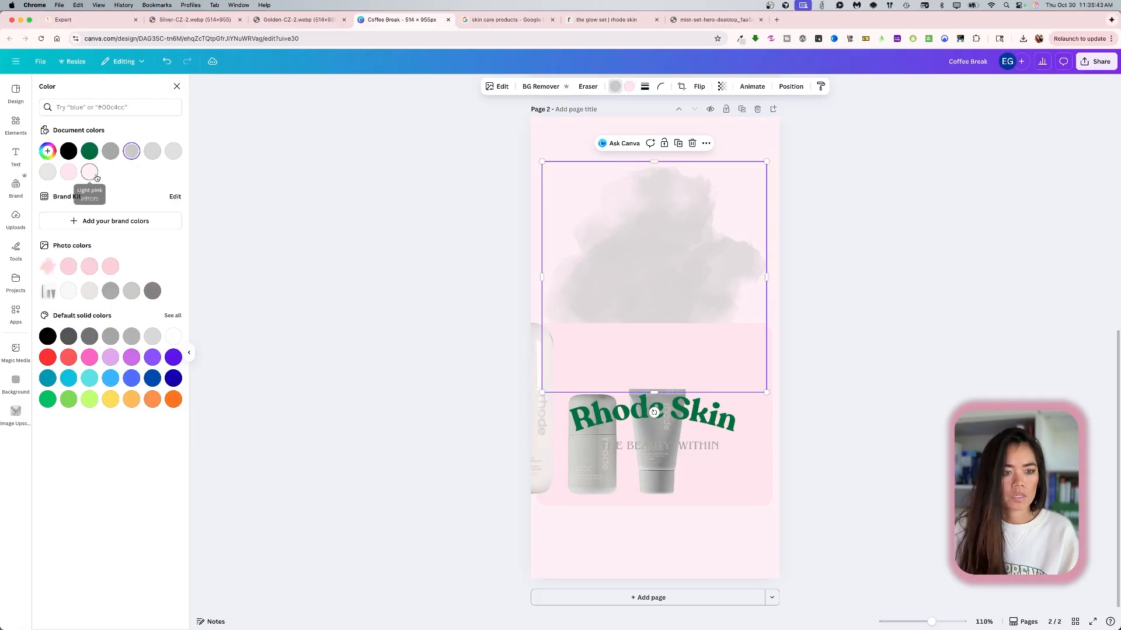
{"action": "left_click", "coordinate": [90, 268]}
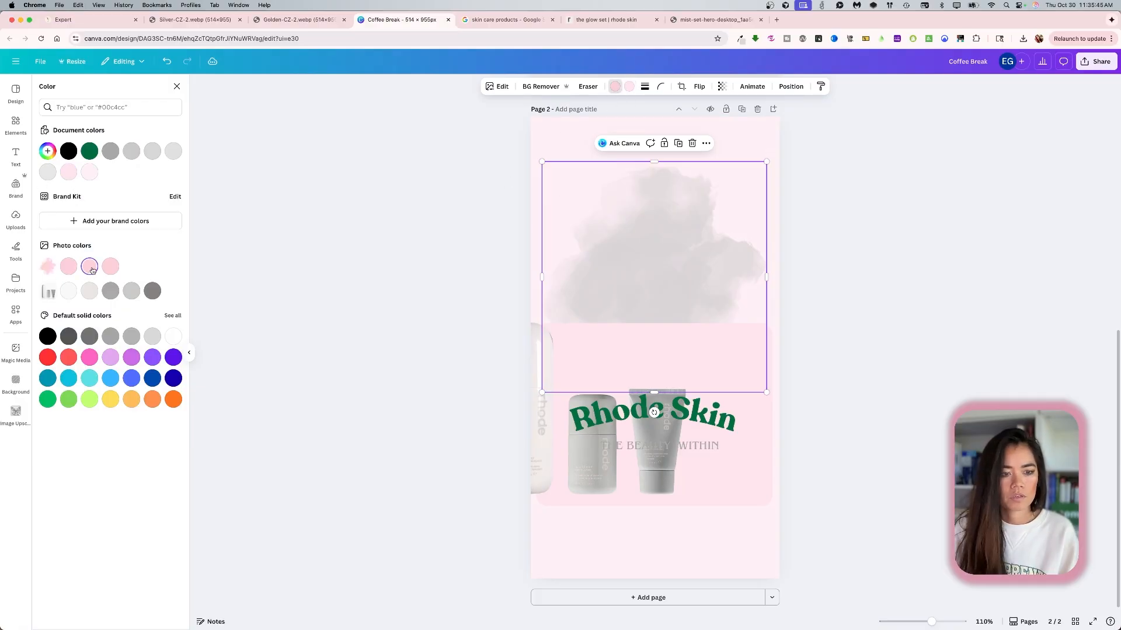
Try other second colours on the page 2 splash: the first pink photo colour, then the light green #D1FCD7.
{"action": "left_click", "coordinate": [16, 155]}
{"action": "left_click", "coordinate": [16, 121]}
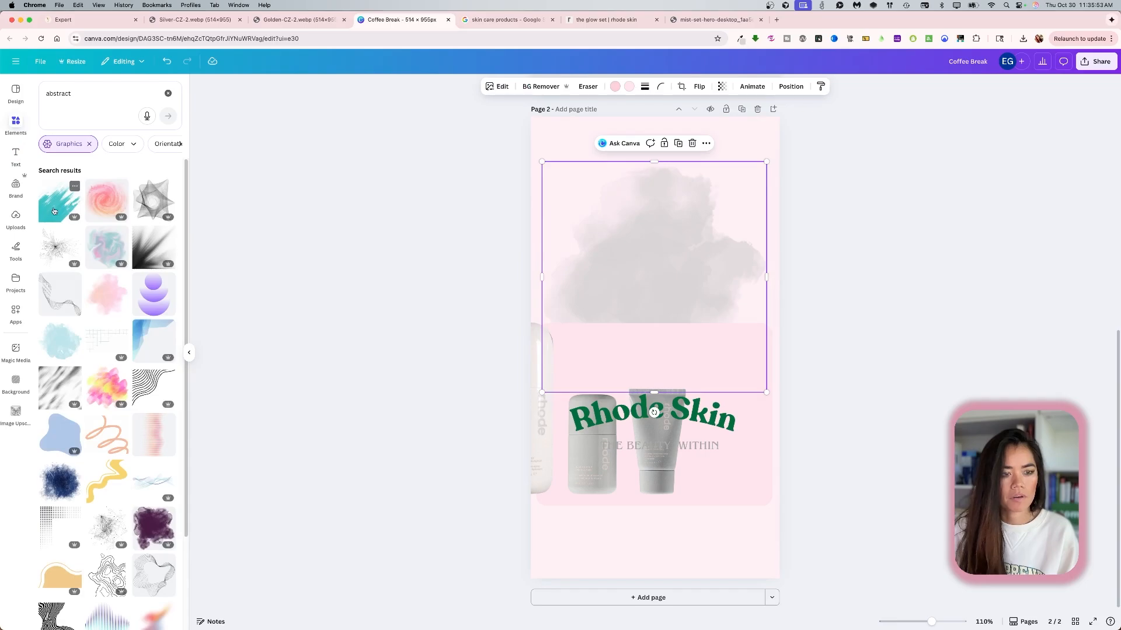
{"action": "left_click", "coordinate": [629, 87]}
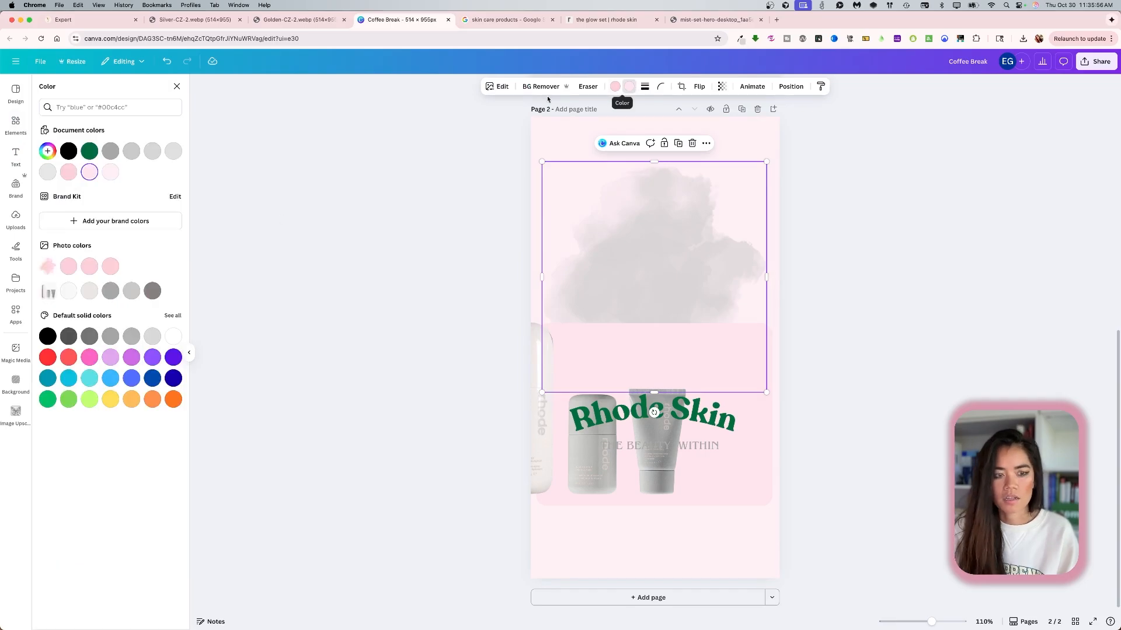
{"action": "left_click", "coordinate": [68, 172]}
{"action": "left_click", "coordinate": [70, 266]}
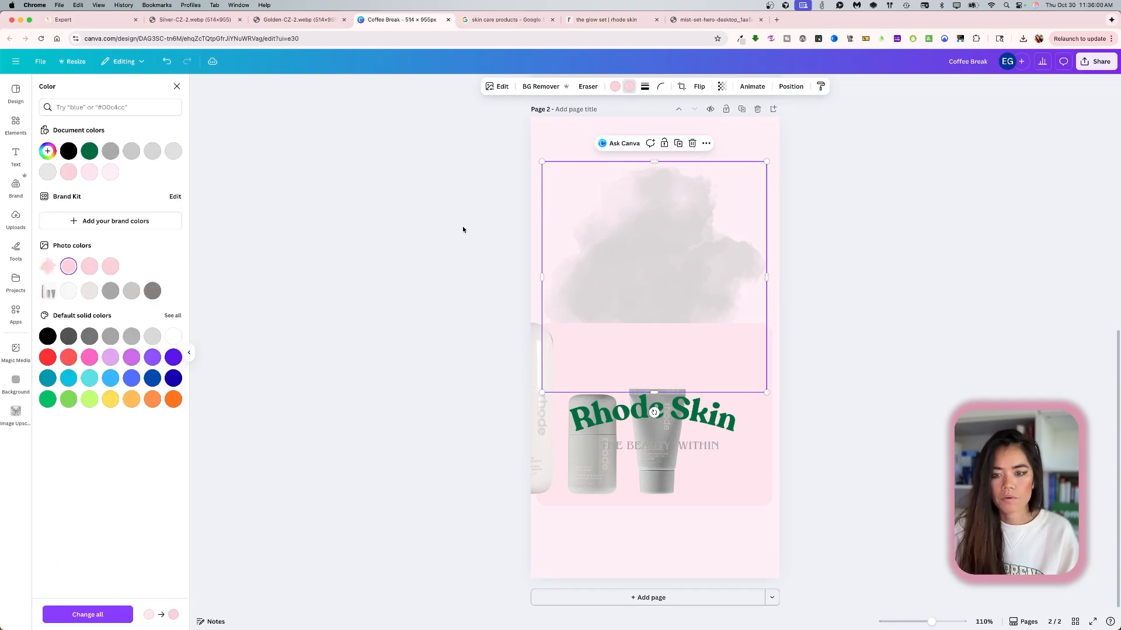
{"action": "left_click_drag", "start_coordinate": [554, 211], "coordinate": [543, 185]}
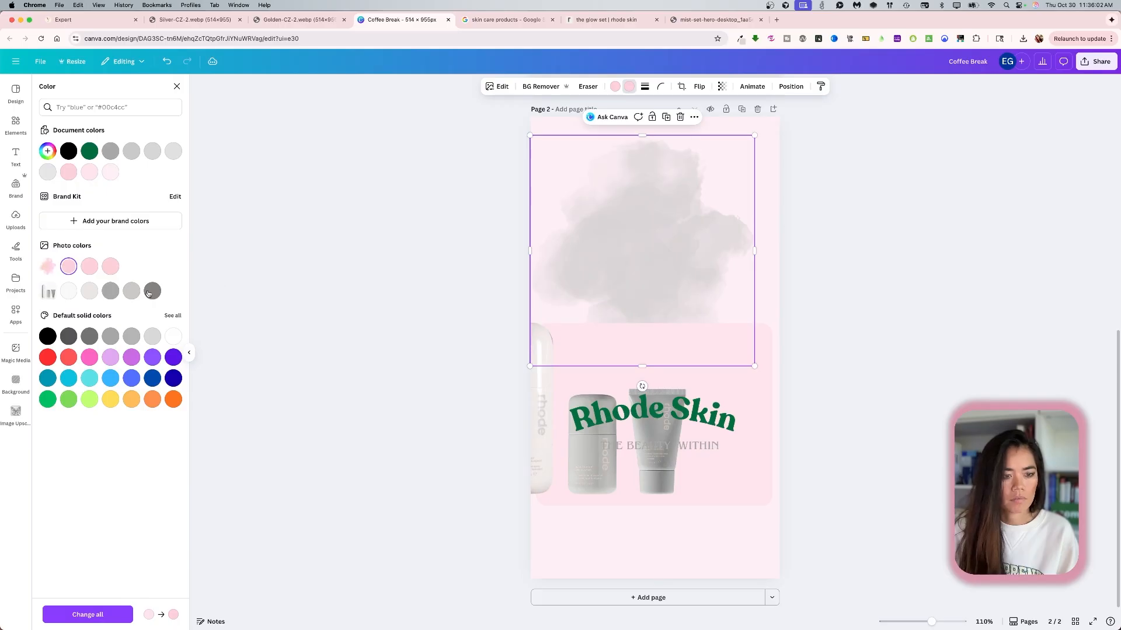
{"action": "left_click", "coordinate": [47, 151]}
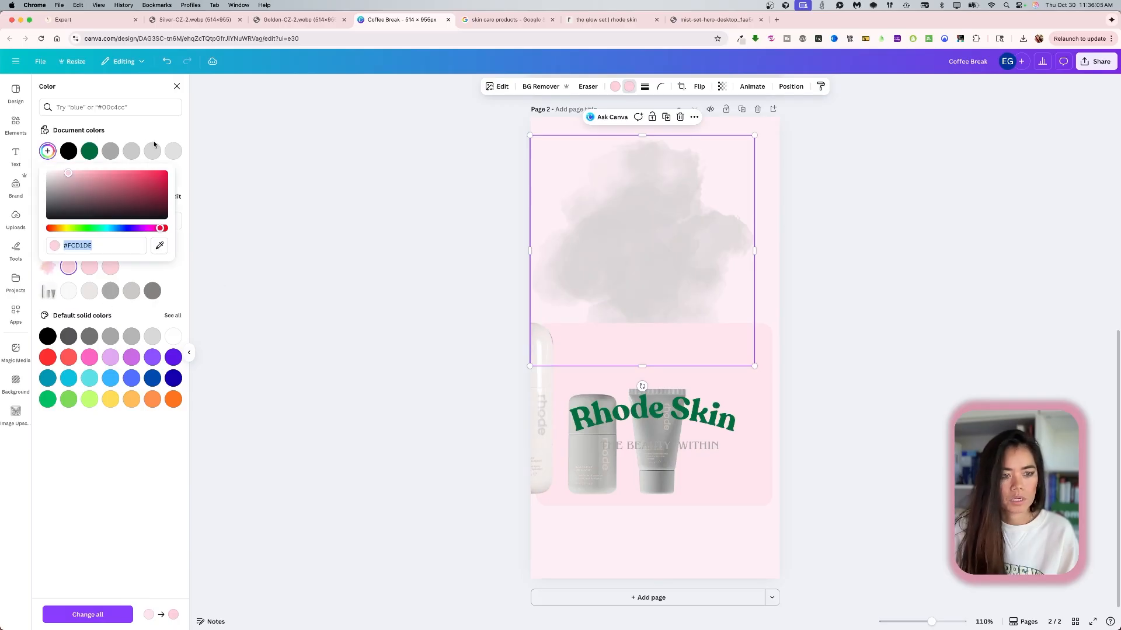
{"action": "left_click", "coordinate": [103, 229]}
{"action": "left_click_drag", "start_coordinate": [103, 228], "coordinate": [91, 229]}
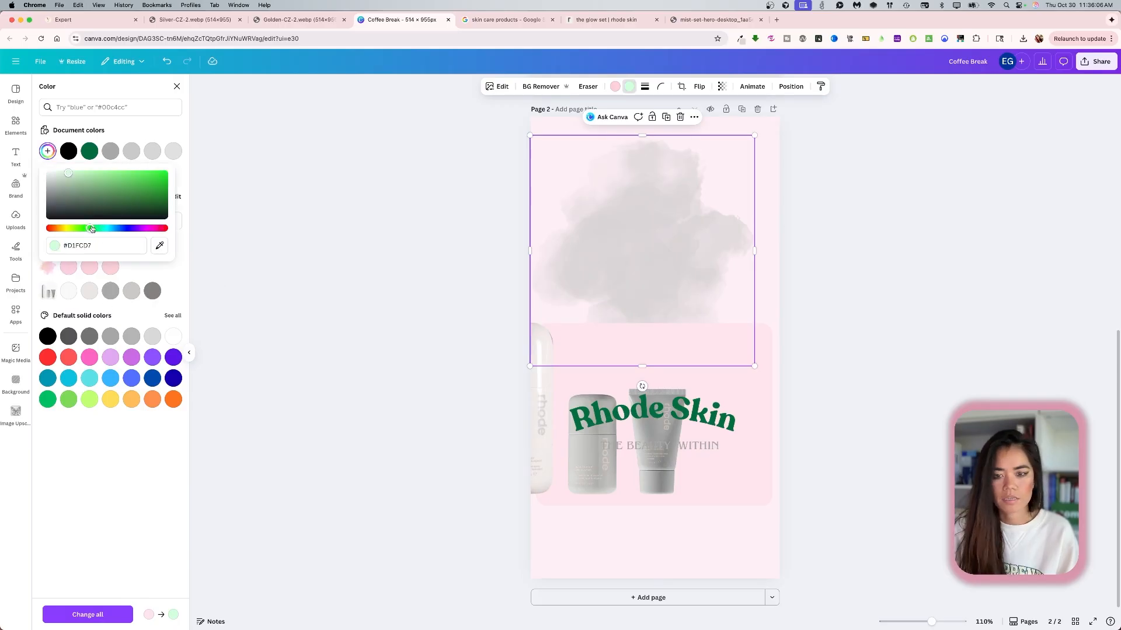
Replace the grey splash on page 2 with the pink watercolour splash from the abstract graphics and make it more transparent.
{"action": "left_click", "coordinate": [576, 197]}
{"action": "key", "text": "Delete"}
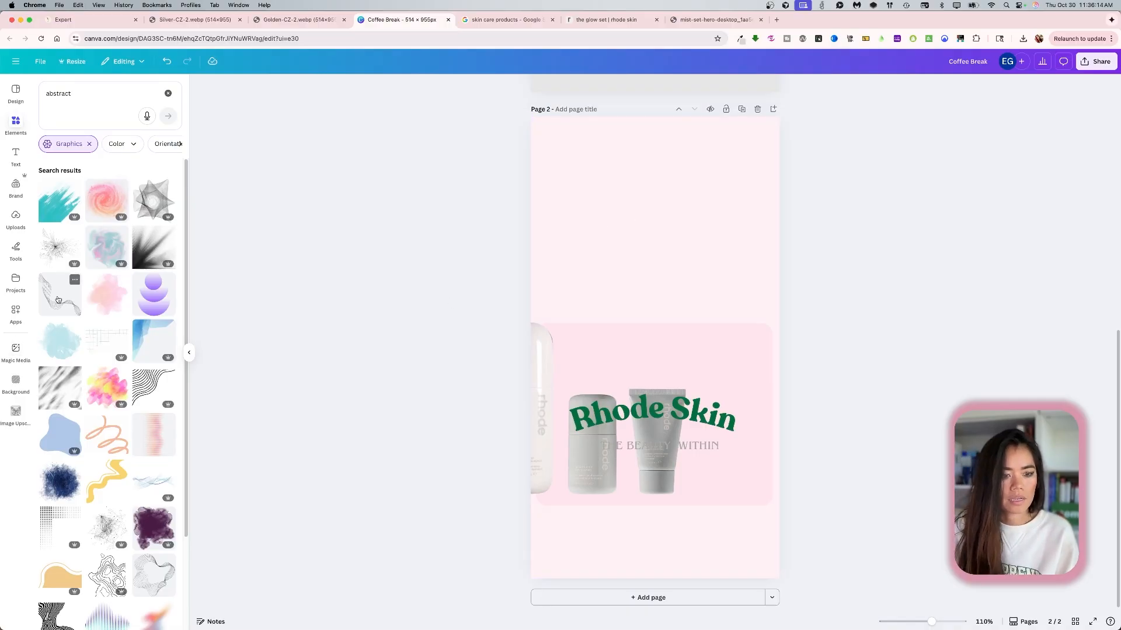
{"action": "left_click_drag", "start_coordinate": [105, 297], "coordinate": [561, 168]}
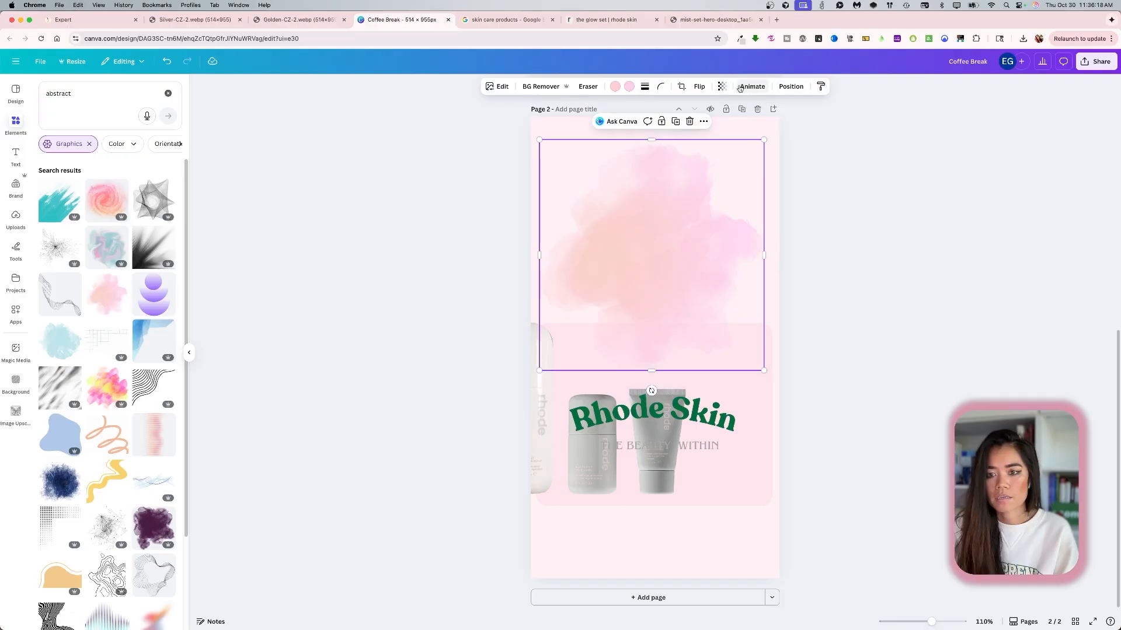
{"action": "left_click", "coordinate": [721, 87]}
{"action": "left_click", "coordinate": [708, 122]}
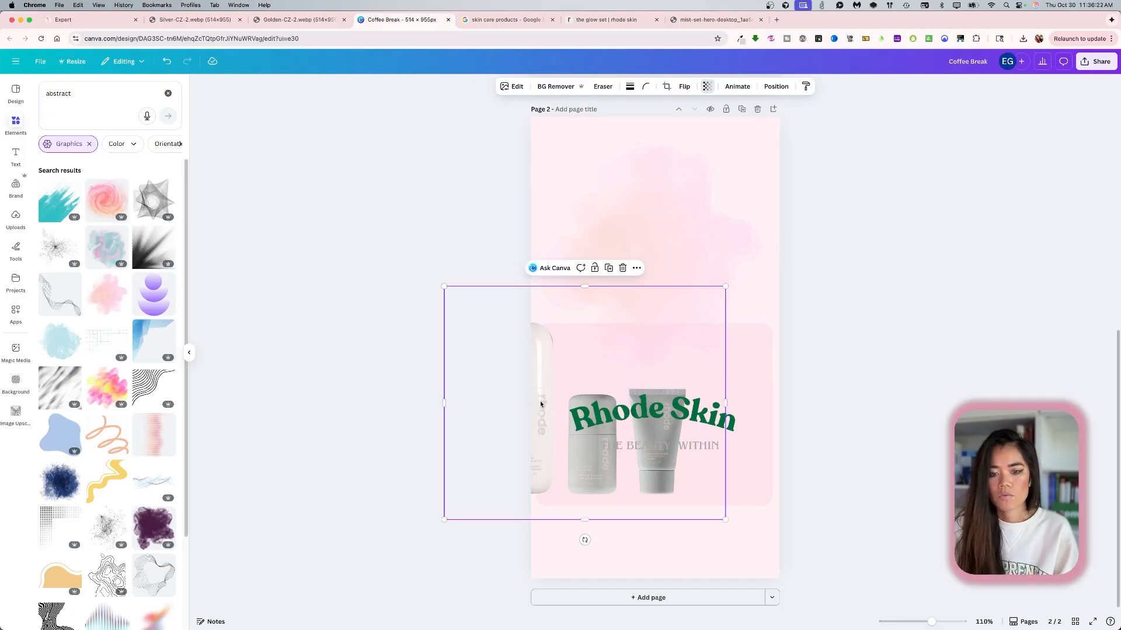
Move the products image on page 2 up over the pink splash and send the splash behind the products.
{"action": "left_click_drag", "start_coordinate": [530, 391], "coordinate": [608, 252]}
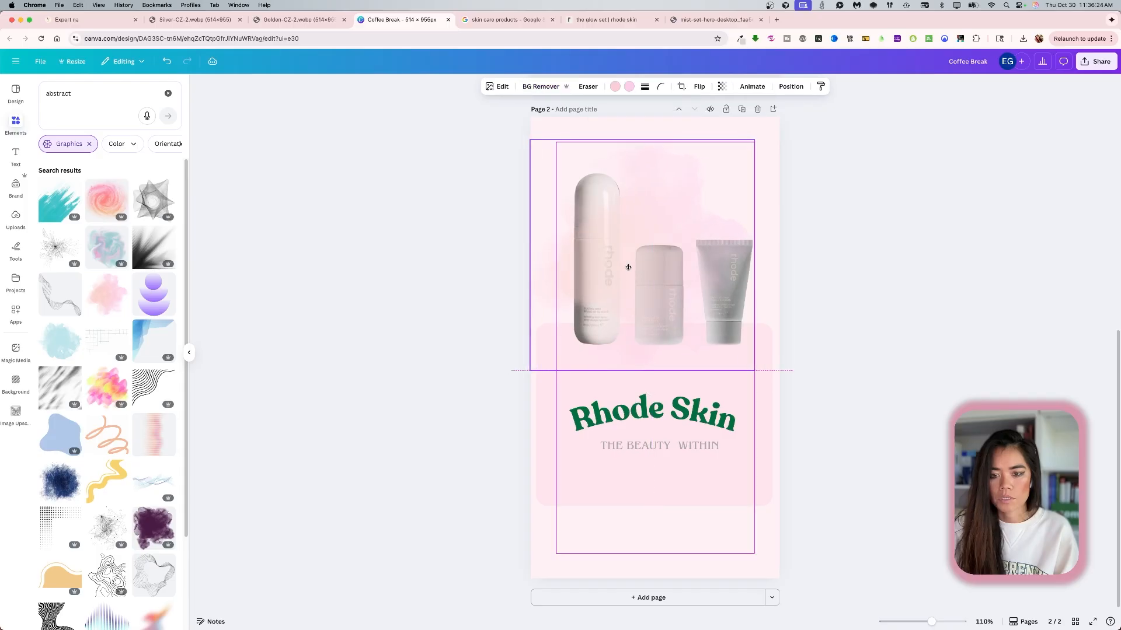
{"action": "left_click", "coordinate": [650, 312]}
{"action": "left_click", "coordinate": [782, 87]}
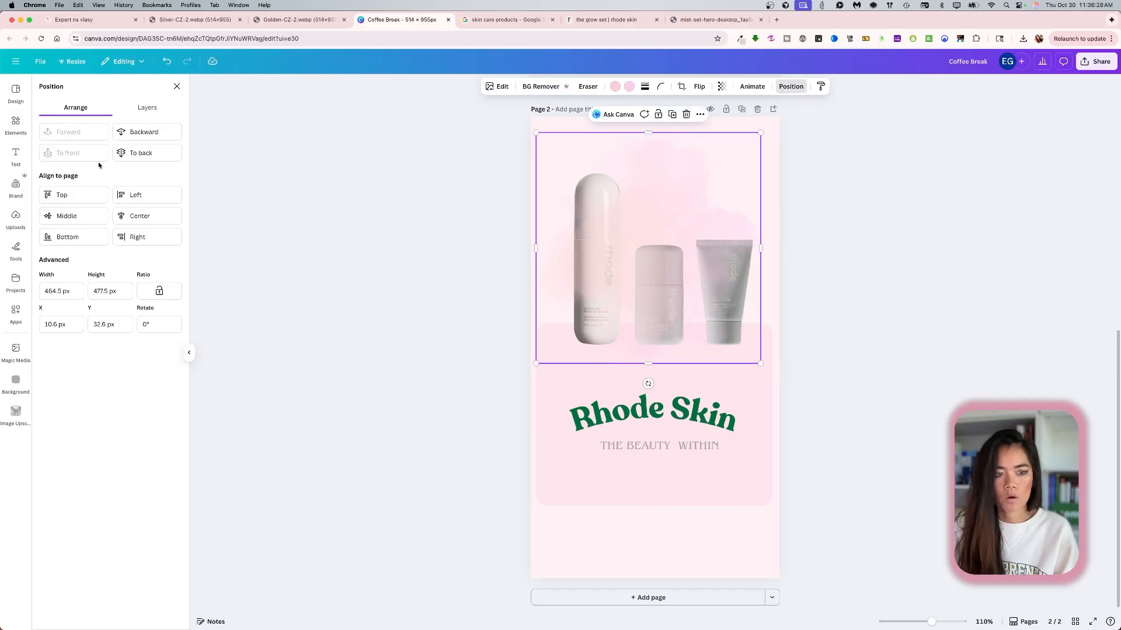
{"action": "left_click", "coordinate": [142, 132]}
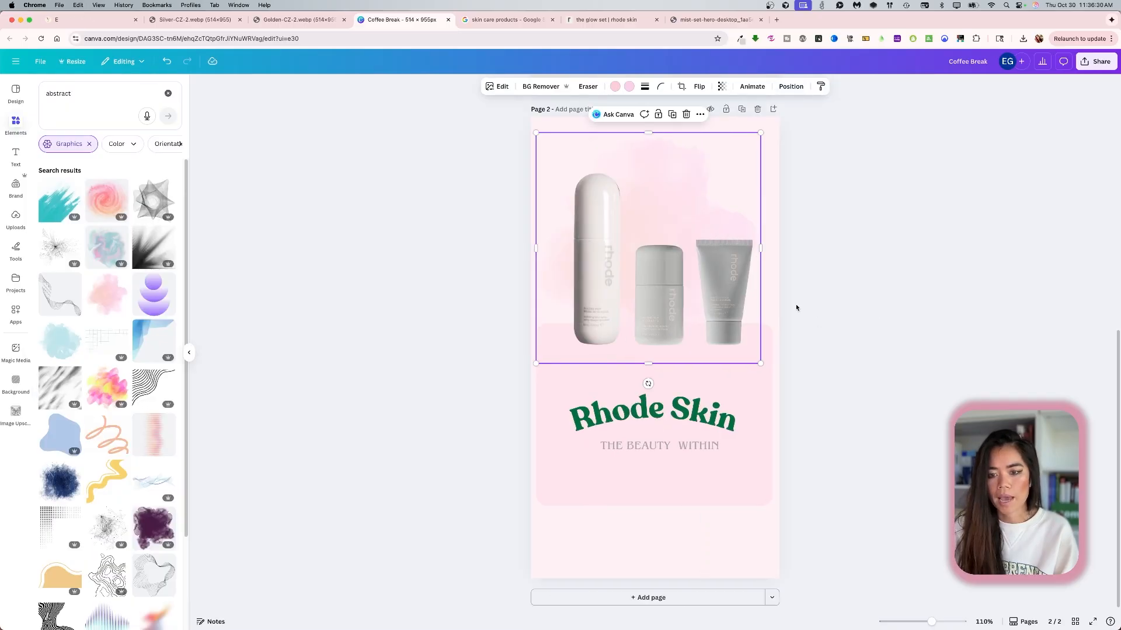
Fine-tune the positions of the pink splash and products image on page 2, lowering the products slightly to overlap the panel like page 1.
{"action": "mouse_move", "coordinate": [699, 287]}
{"action": "left_mouse_down"}
{"action": "mouse_move", "coordinate": [699, 308]}
{"action": "mouse_move", "coordinate": [700, 290]}
{"action": "left_mouse_up"}
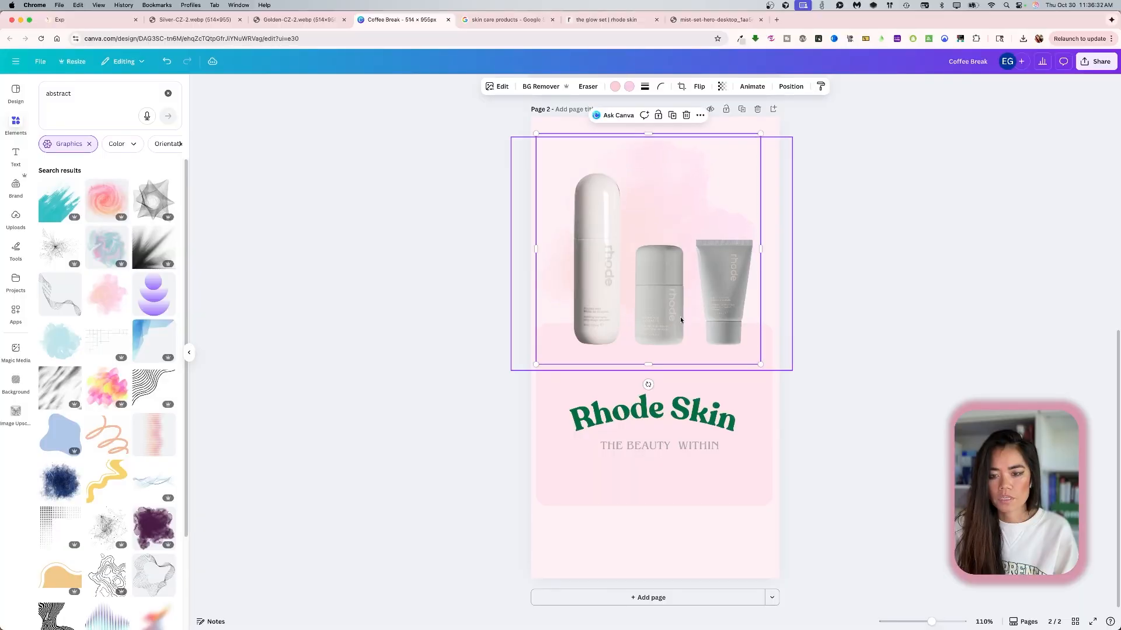
{"action": "left_click", "coordinate": [659, 307]}
{"action": "left_click_drag", "start_coordinate": [596, 289], "coordinate": [593, 288]}
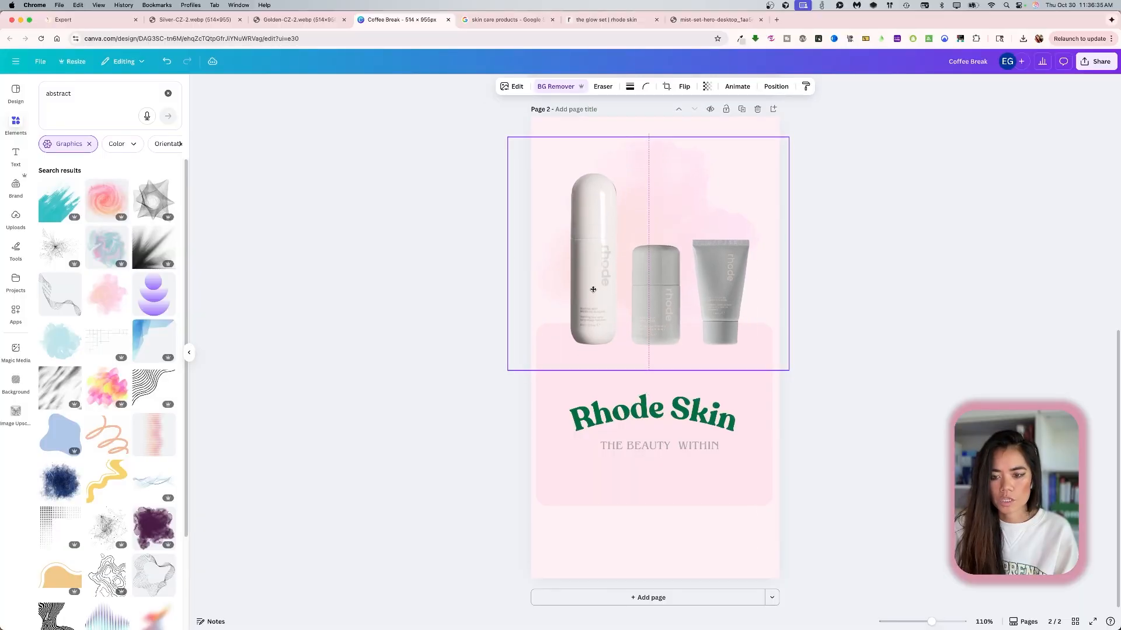
{"action": "left_click", "coordinate": [388, 404]}
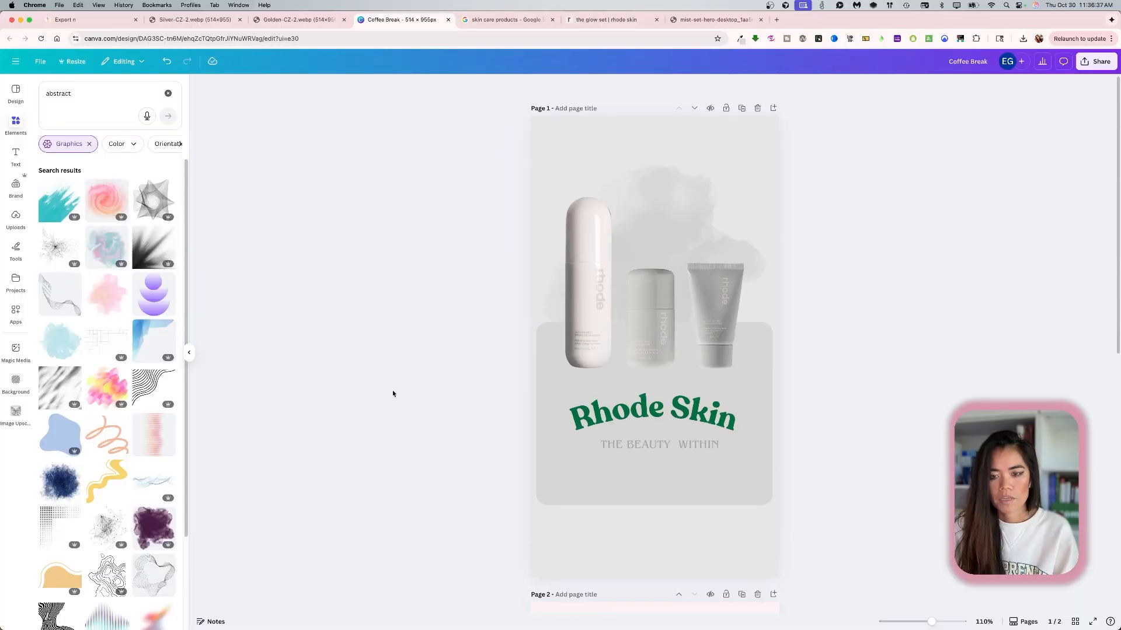
{"action": "scroll", "coordinate": [403, 390], "scroll_direction": "up", "scroll_amount": 8}
{"action": "scroll", "coordinate": [403, 389], "scroll_direction": "down", "scroll_amount": 6}
{"action": "left_click_drag", "start_coordinate": [667, 350], "coordinate": [667, 360]}
{"action": "left_click", "coordinate": [415, 416]}
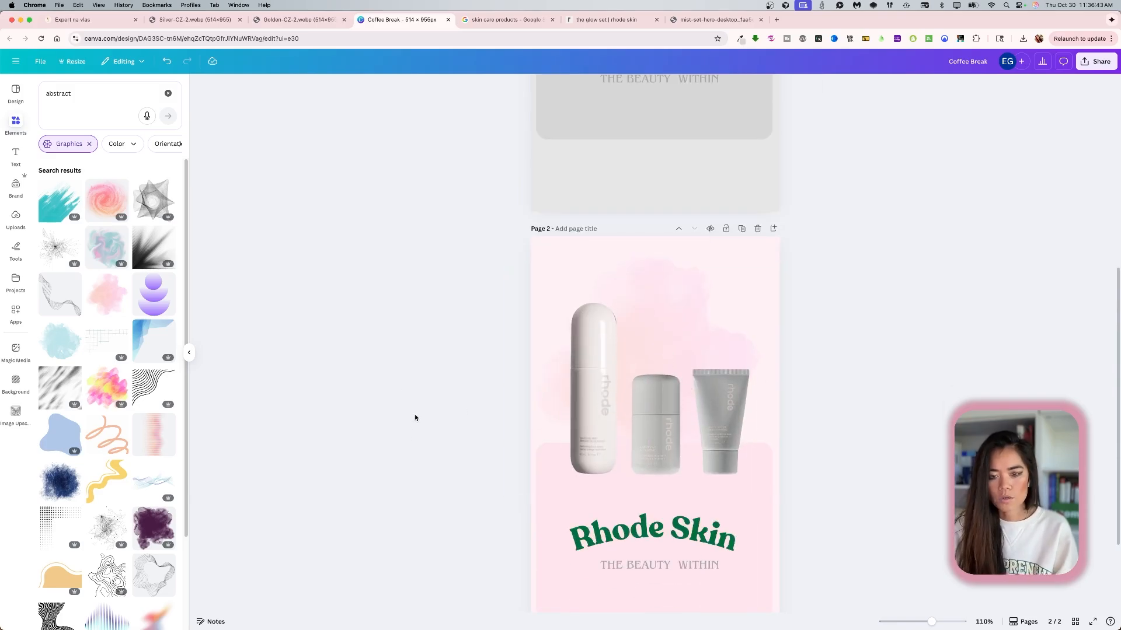
{"action": "scroll", "coordinate": [418, 409], "scroll_direction": "down", "scroll_amount": 2}
{"action": "scroll", "coordinate": [424, 402], "scroll_direction": "down", "scroll_amount": 3}
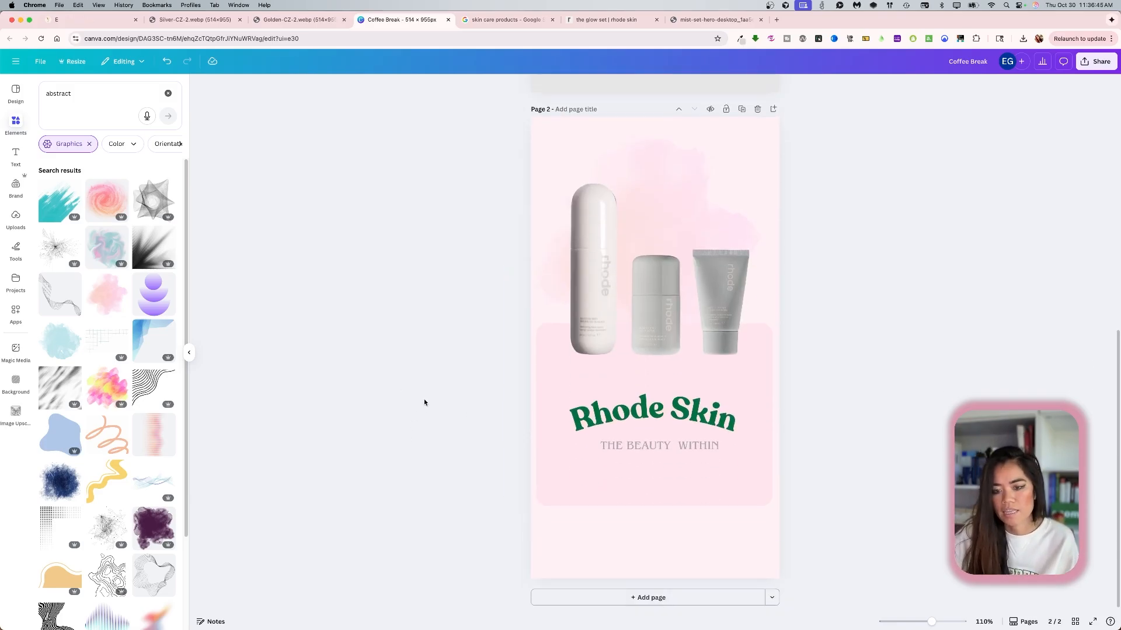
Recolour the Rhode Skin title on page 2 with the first pink photo colour darkened to #967C84.
{"action": "left_click", "coordinate": [619, 416]}
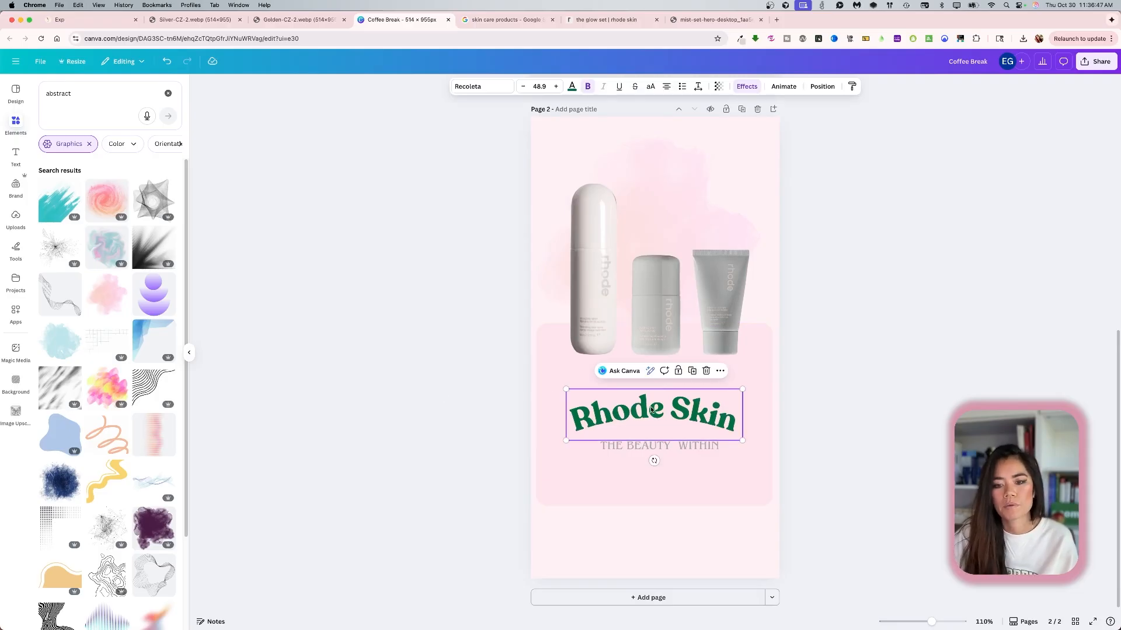
{"action": "left_click", "coordinate": [572, 86]}
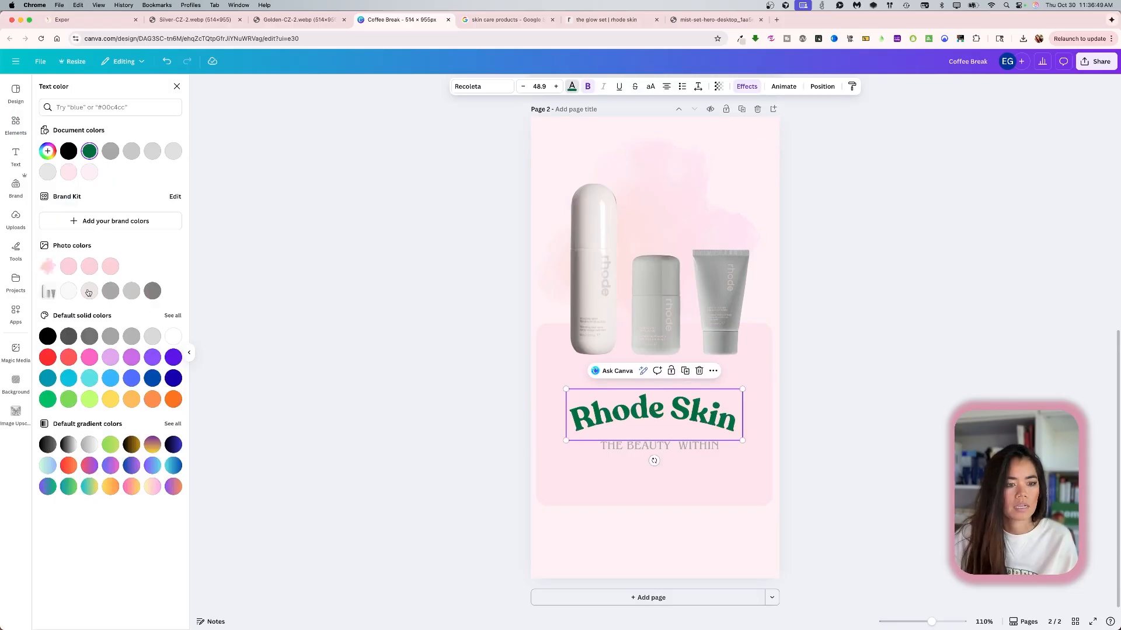
{"action": "left_click", "coordinate": [70, 268]}
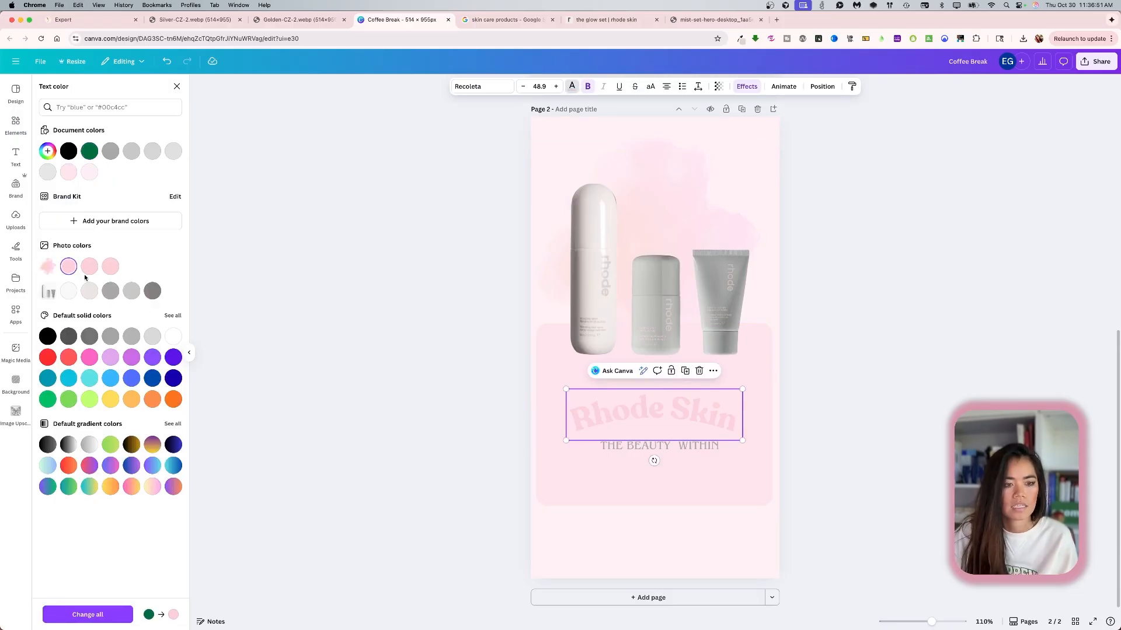
{"action": "left_click", "coordinate": [48, 152]}
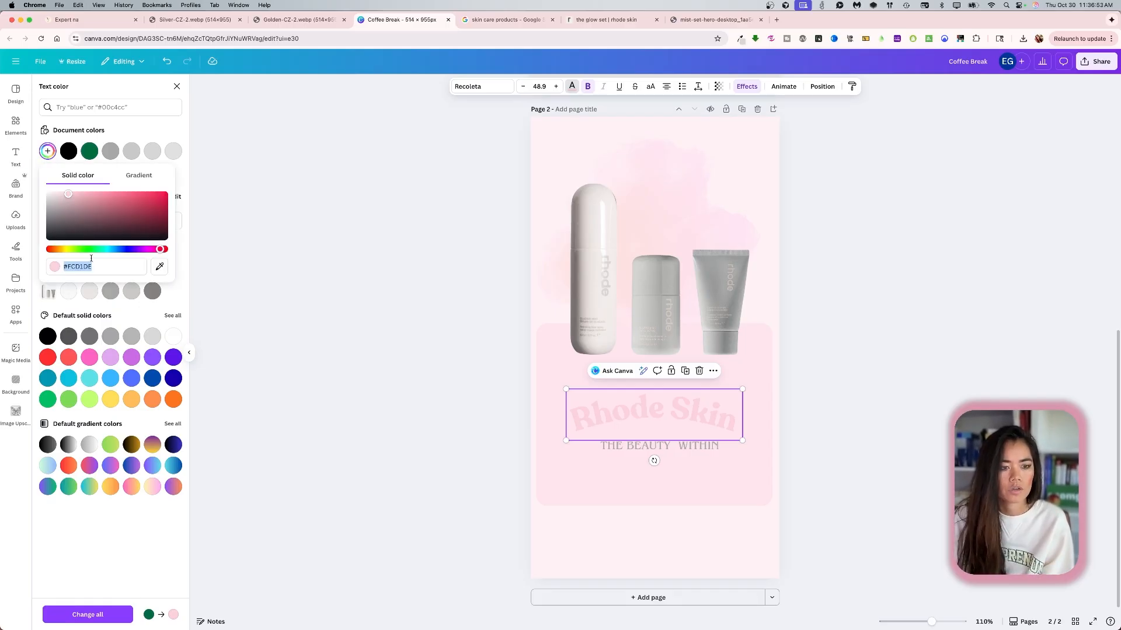
{"action": "left_click_drag", "start_coordinate": [68, 198], "coordinate": [68, 212]}
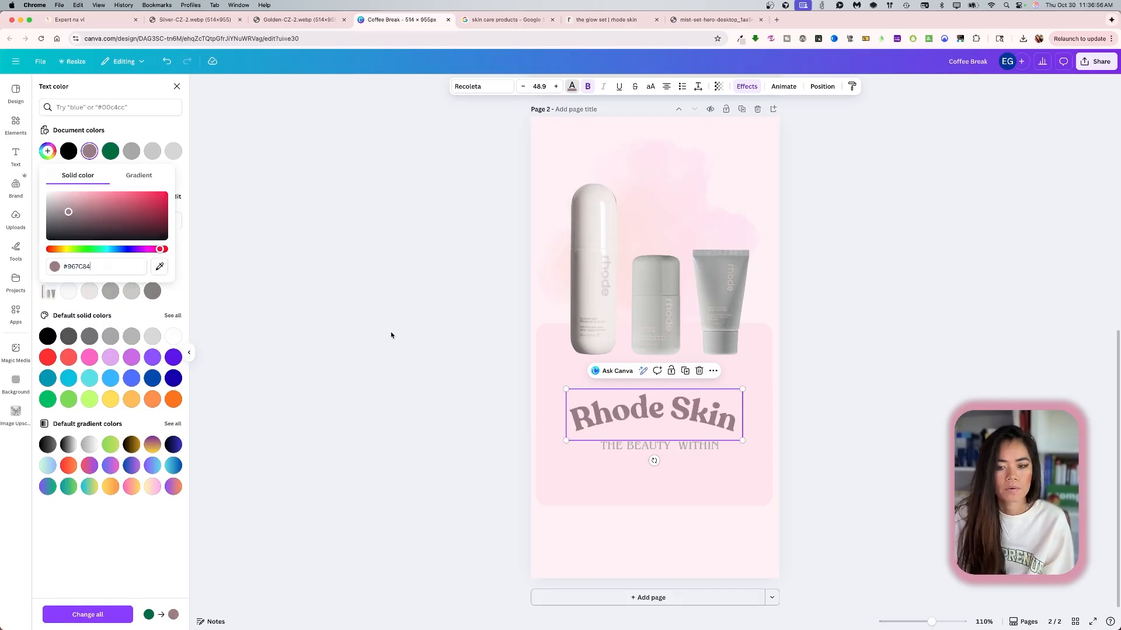
{"action": "left_click", "coordinate": [391, 335]}
Recolour the Rhode Skin title on page 1 grey to match the tagline.
{"action": "scroll", "coordinate": [439, 345], "scroll_direction": "up", "scroll_amount": 6}
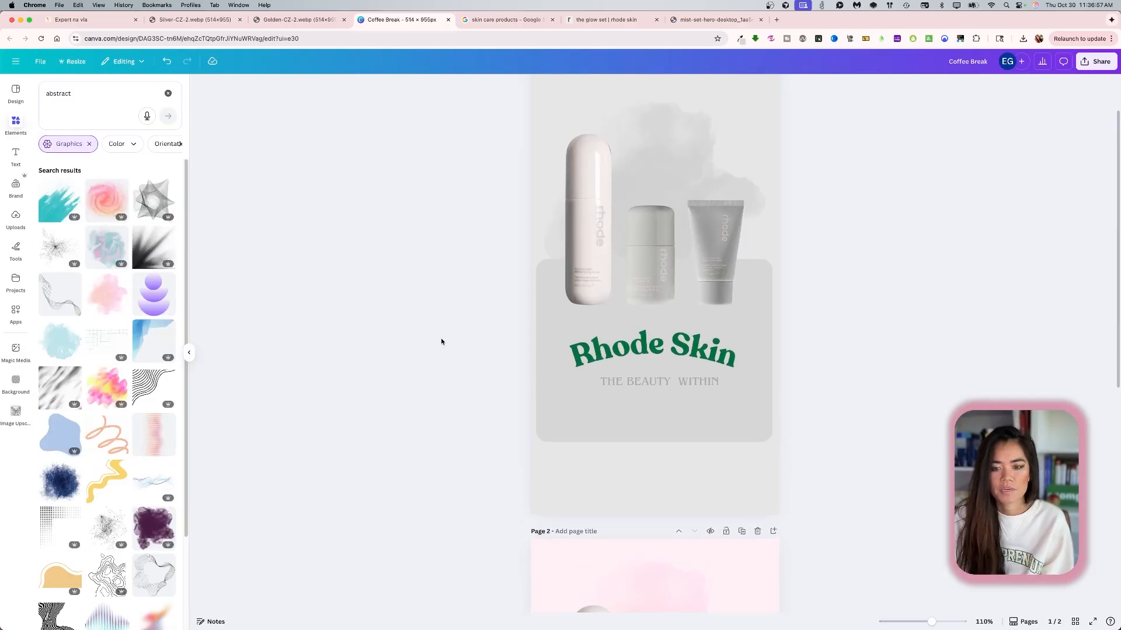
{"action": "left_click", "coordinate": [625, 357]}
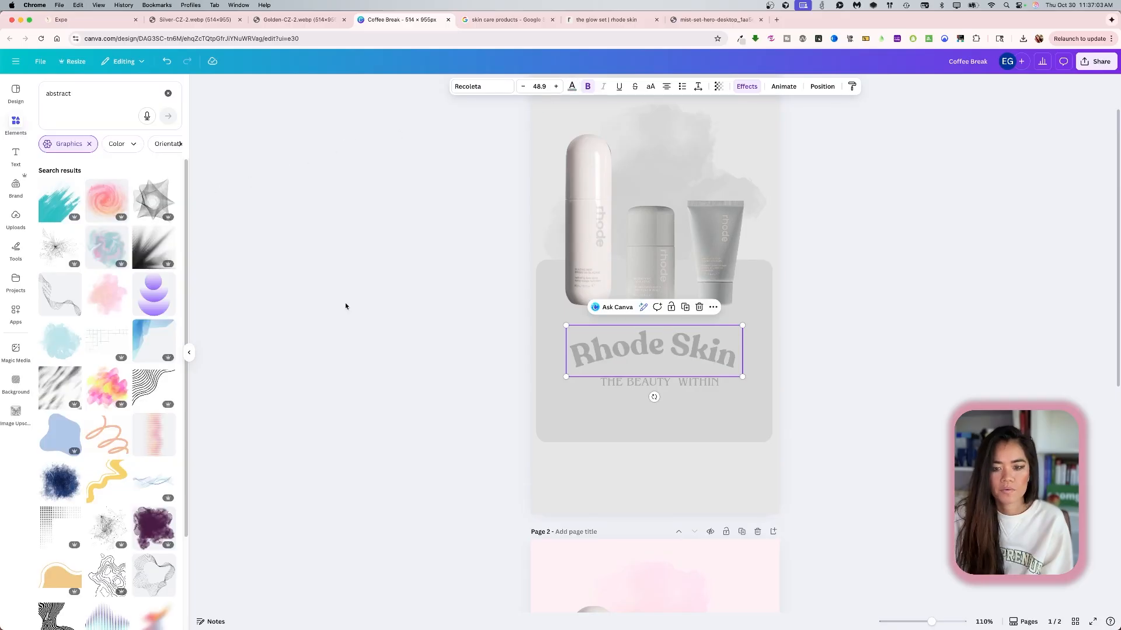
{"action": "left_click", "coordinate": [366, 315]}
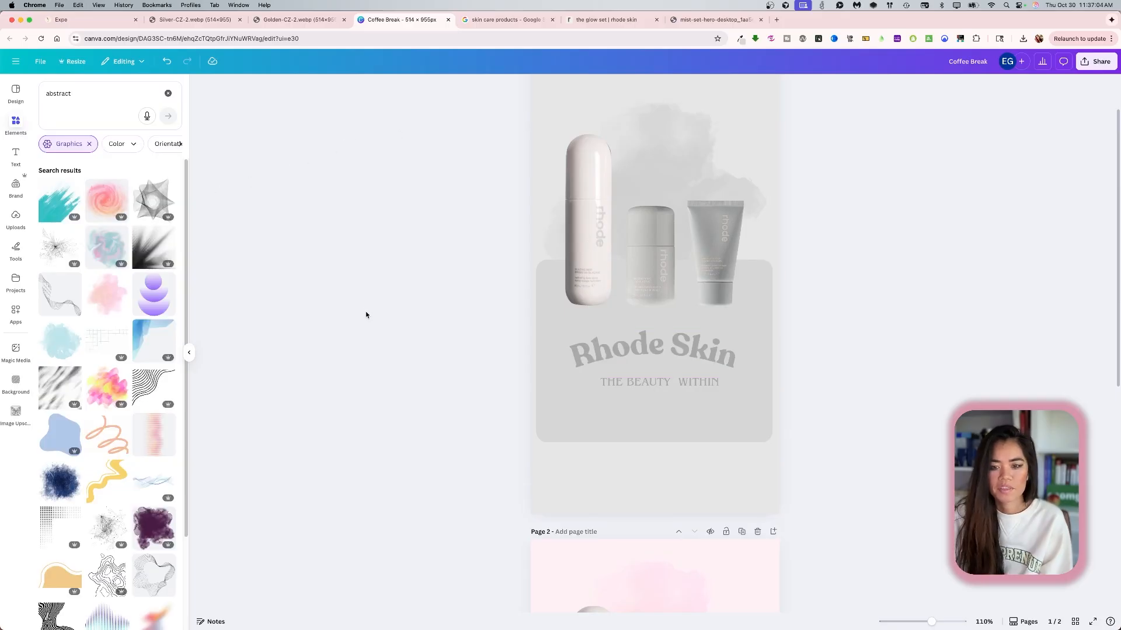
{"action": "scroll", "coordinate": [430, 356], "scroll_direction": "down", "scroll_amount": 2}
{"action": "scroll", "coordinate": [429, 357], "scroll_direction": "up", "scroll_amount": 4}
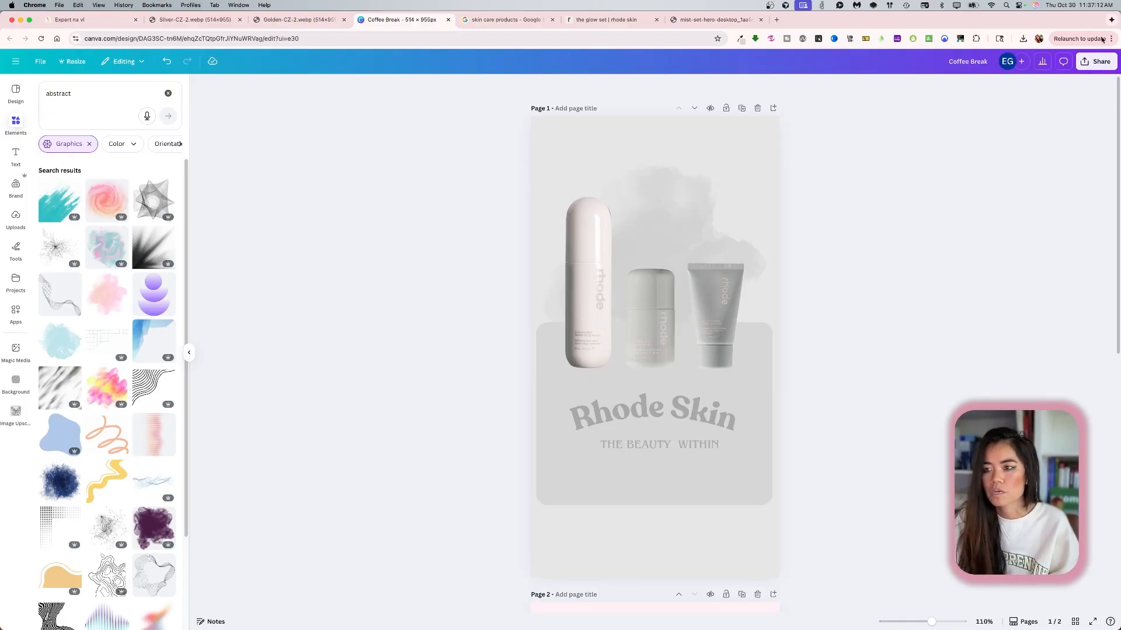
{"action": "left_click", "coordinate": [1097, 61]}
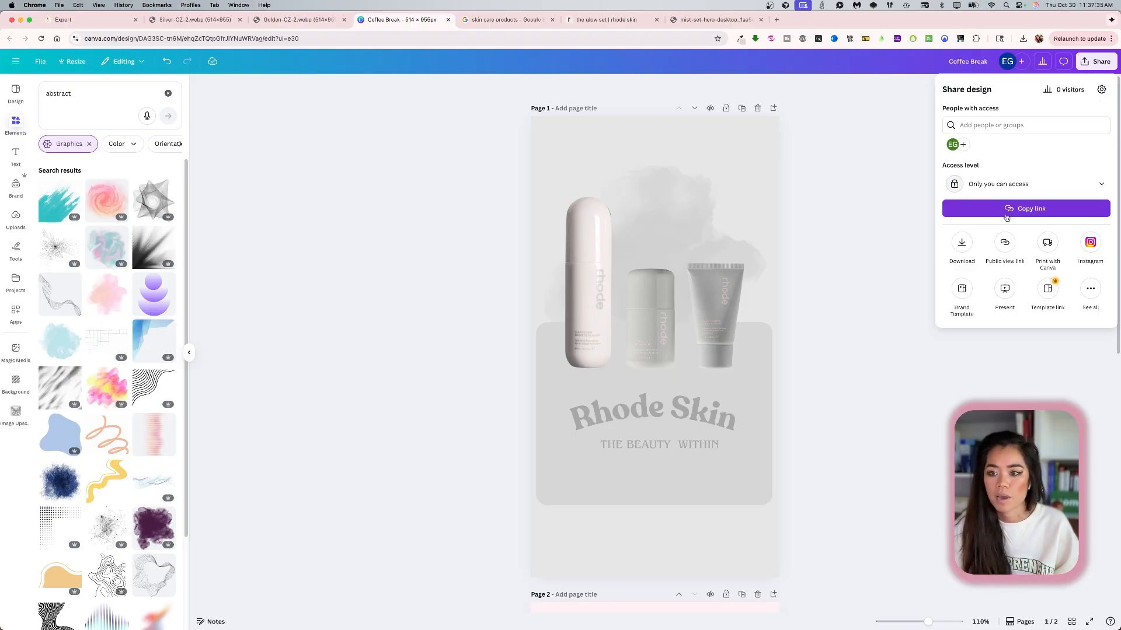
{"action": "left_click", "coordinate": [962, 242]}
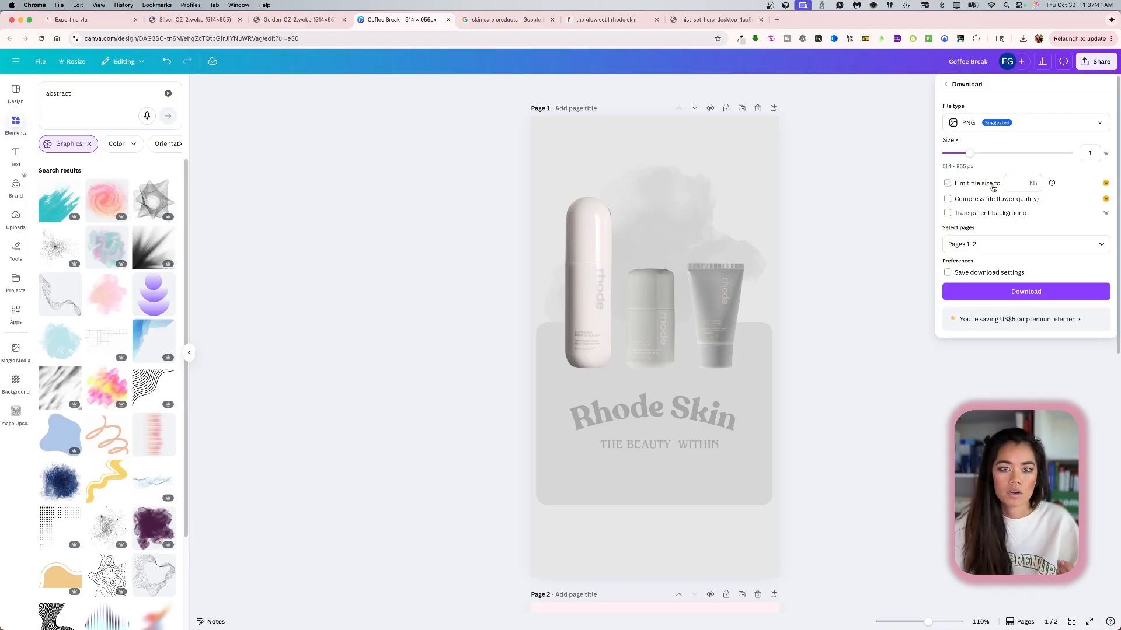
{"action": "left_click_drag", "start_coordinate": [997, 154], "coordinate": [970, 154]}
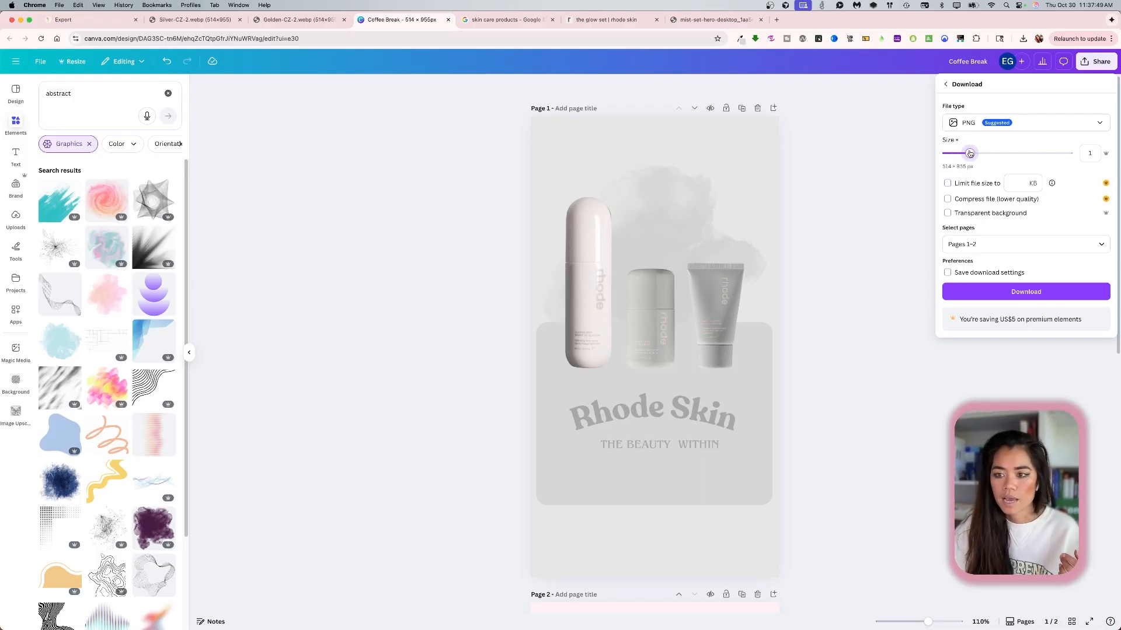
{"action": "left_click", "coordinate": [1010, 125]}
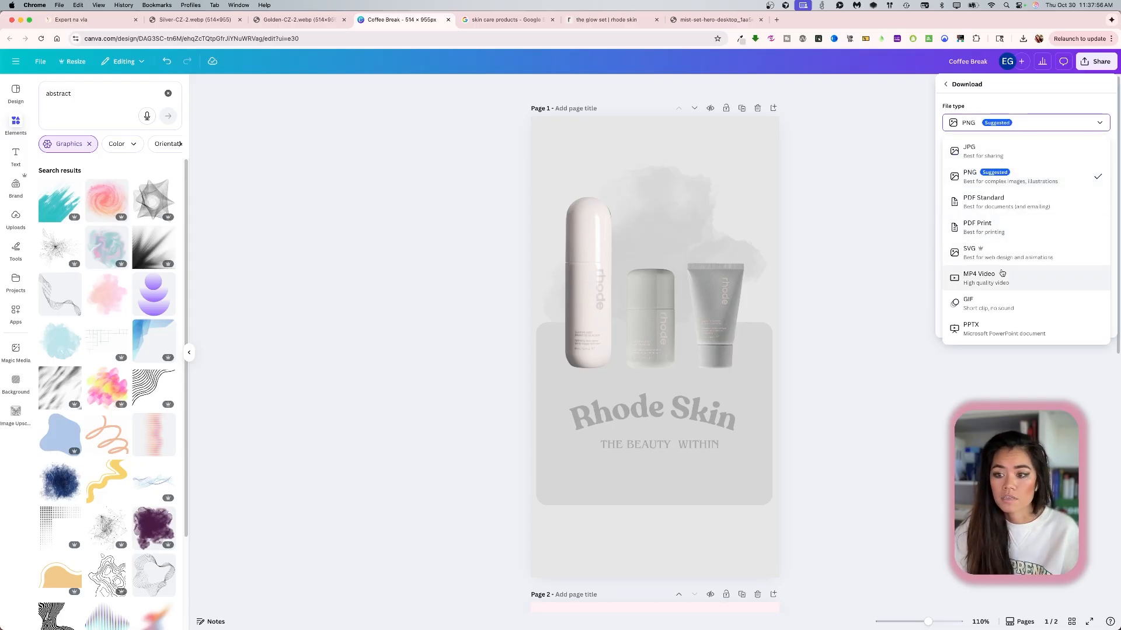
{"action": "left_click", "coordinate": [906, 213]}
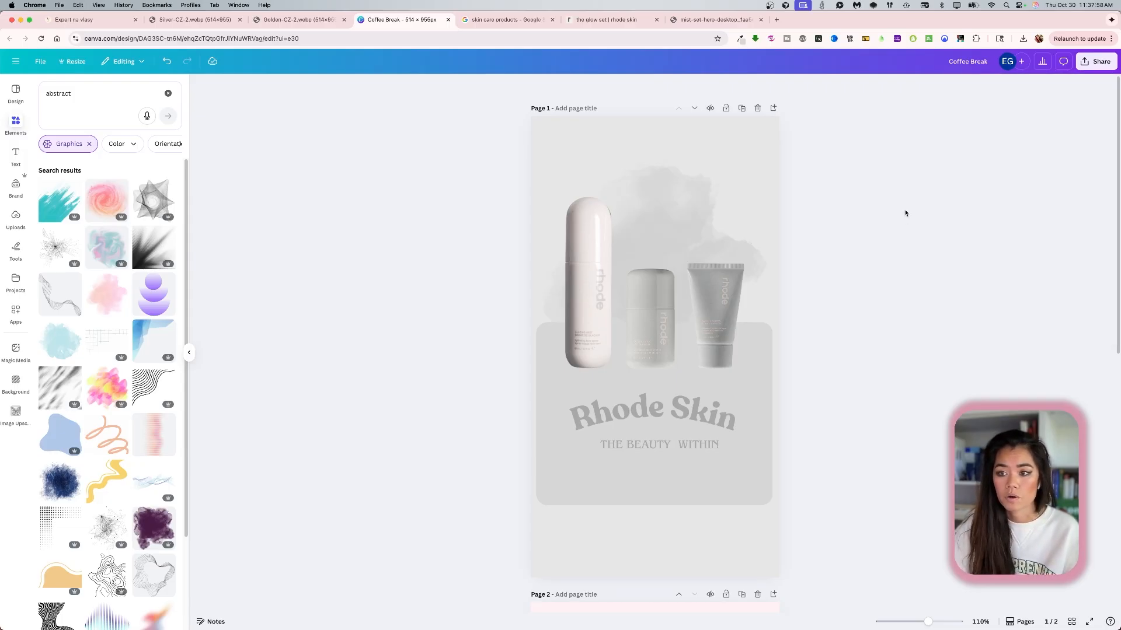
Open the download settings with PNG as file type and limit the export to page 2.
{"action": "left_click", "coordinate": [1096, 61]}
{"action": "left_click", "coordinate": [963, 249]}
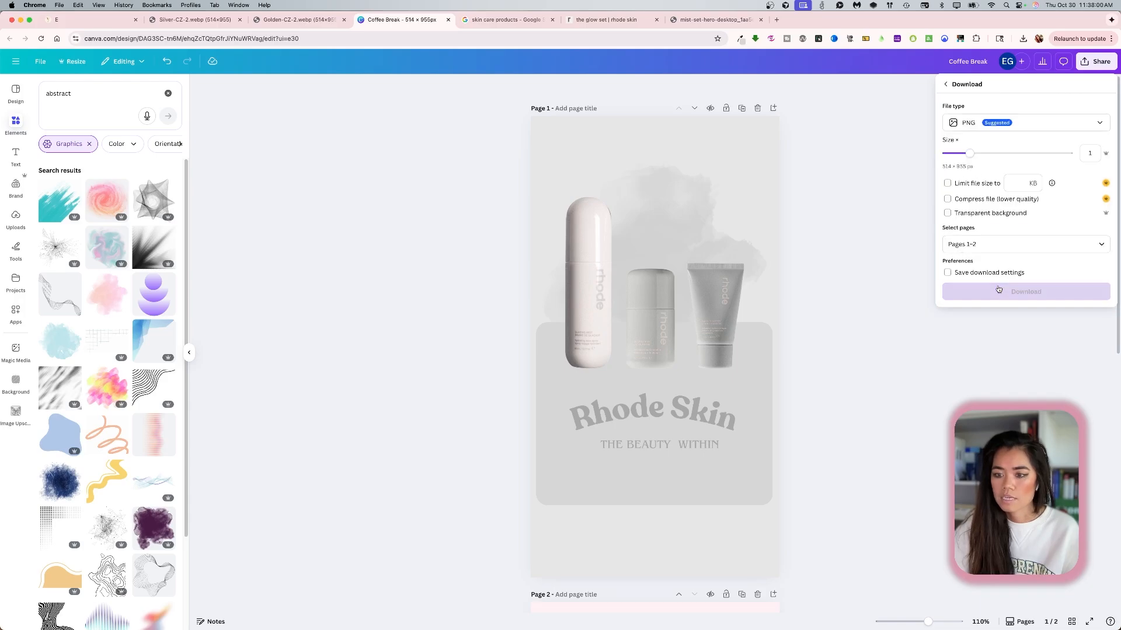
{"action": "left_click", "coordinate": [991, 242]}
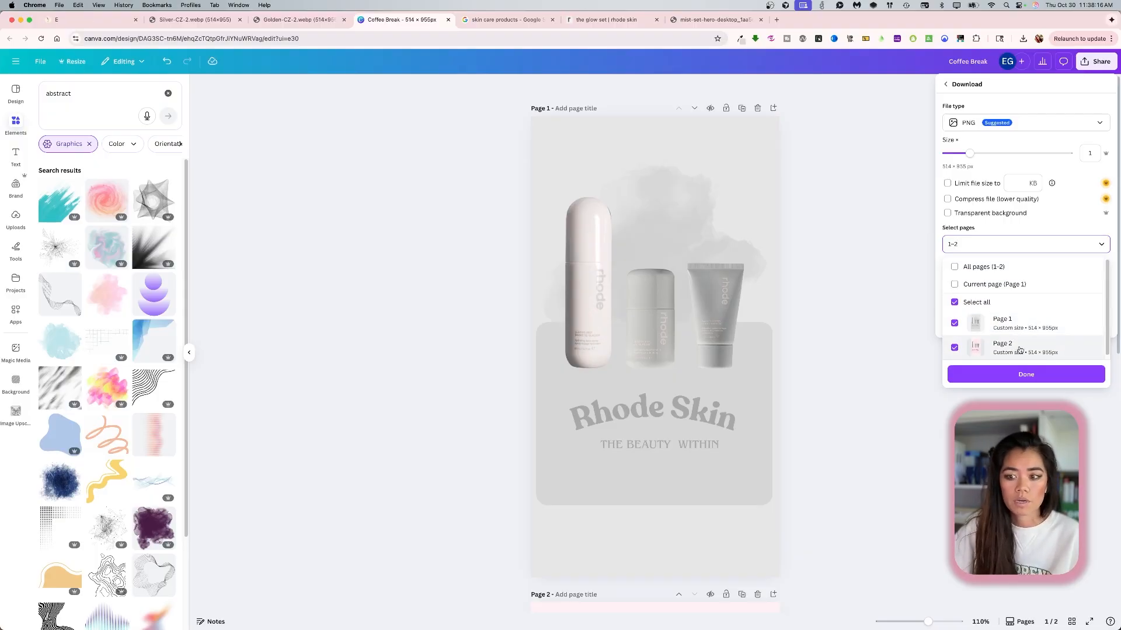
{"action": "left_click", "coordinate": [1028, 328]}
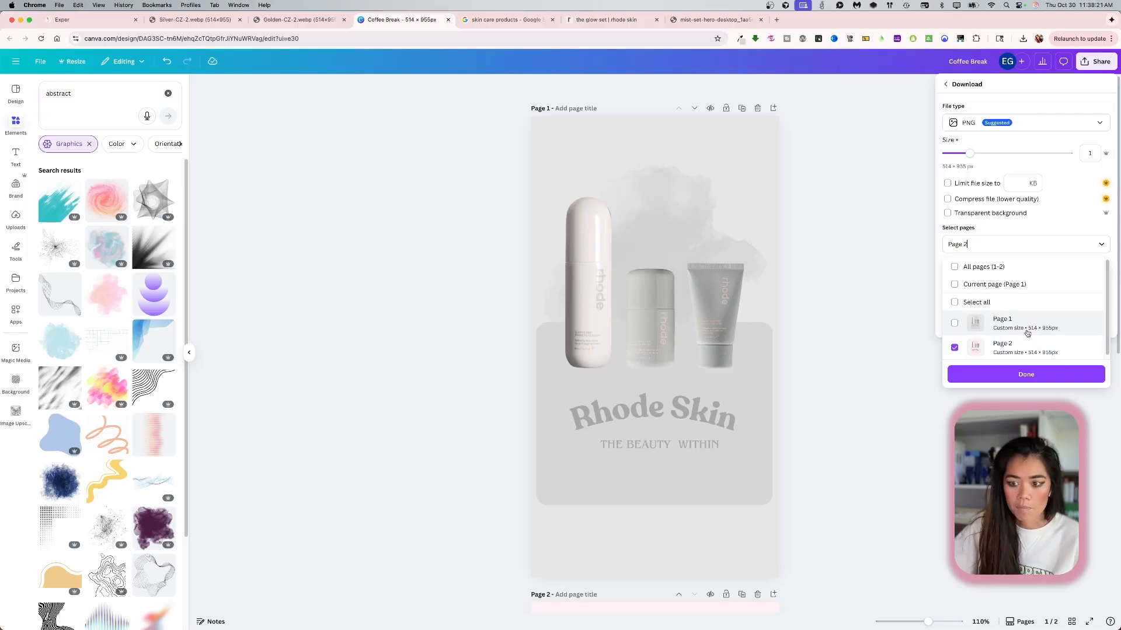
{"action": "left_click", "coordinate": [1025, 375]}
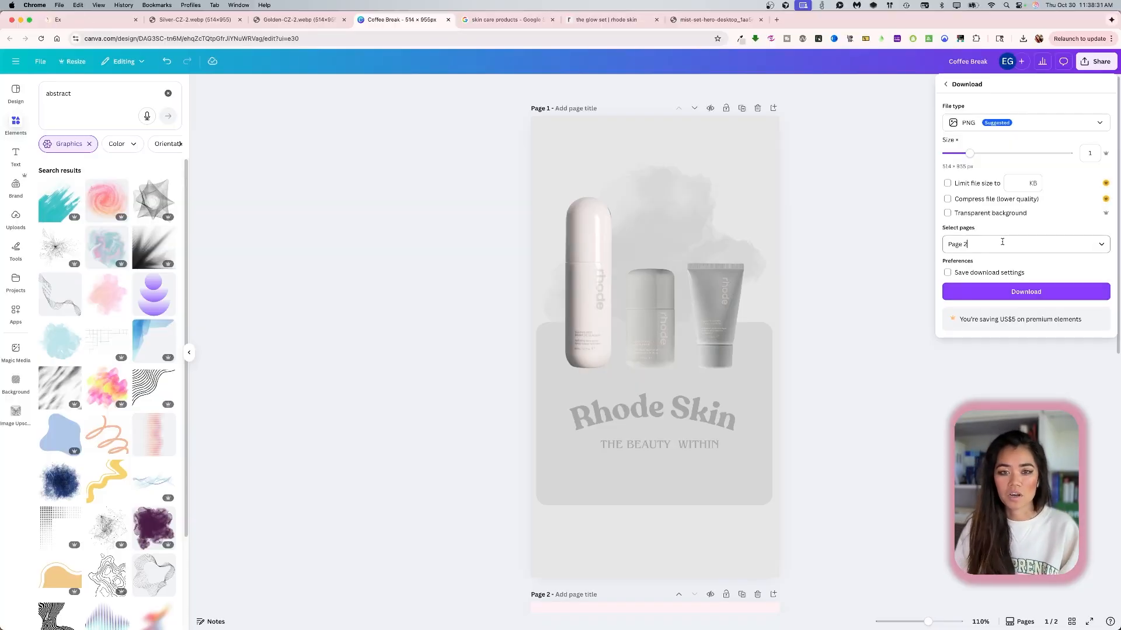
{"action": "left_click", "coordinate": [580, 106]}
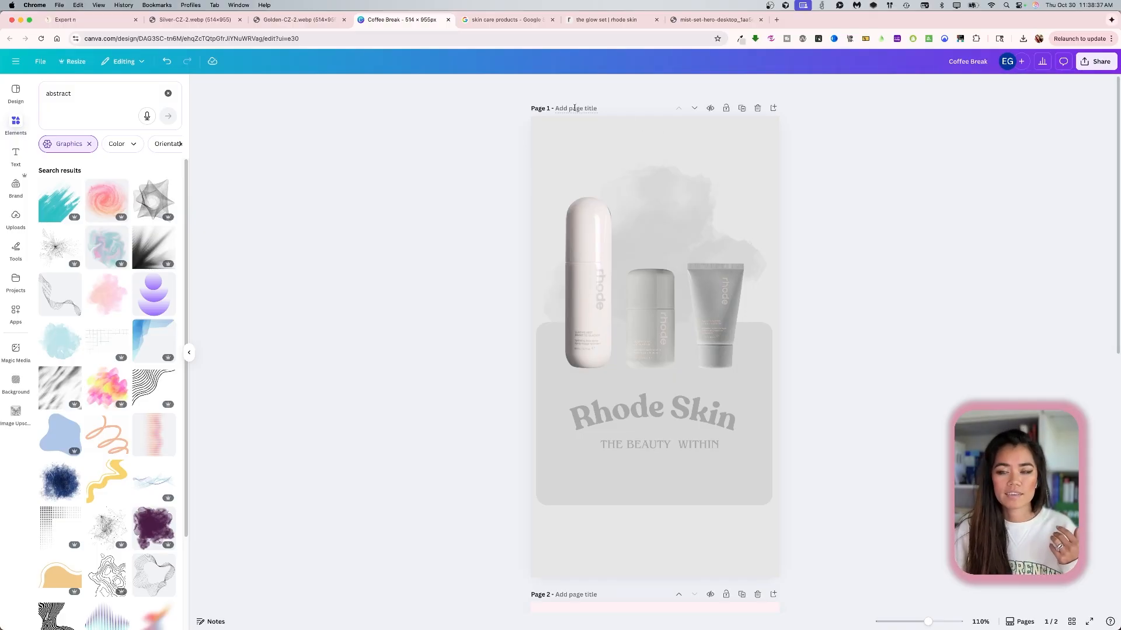
{"action": "left_click", "coordinate": [574, 108]}
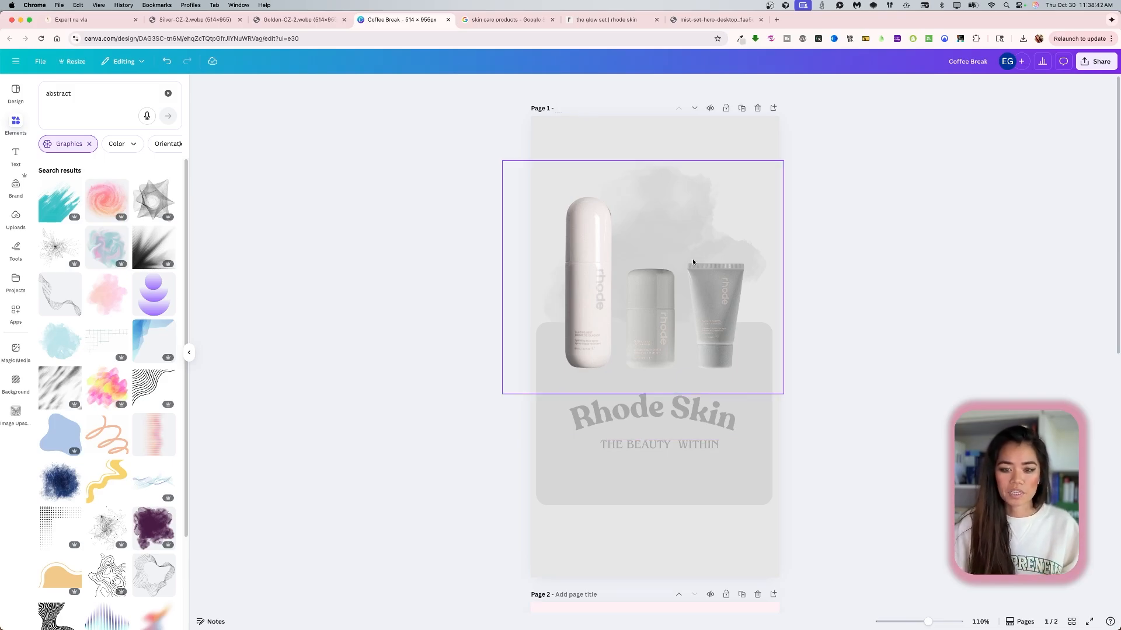
{"action": "scroll", "coordinate": [630, 476], "scroll_direction": "down", "scroll_amount": 5}
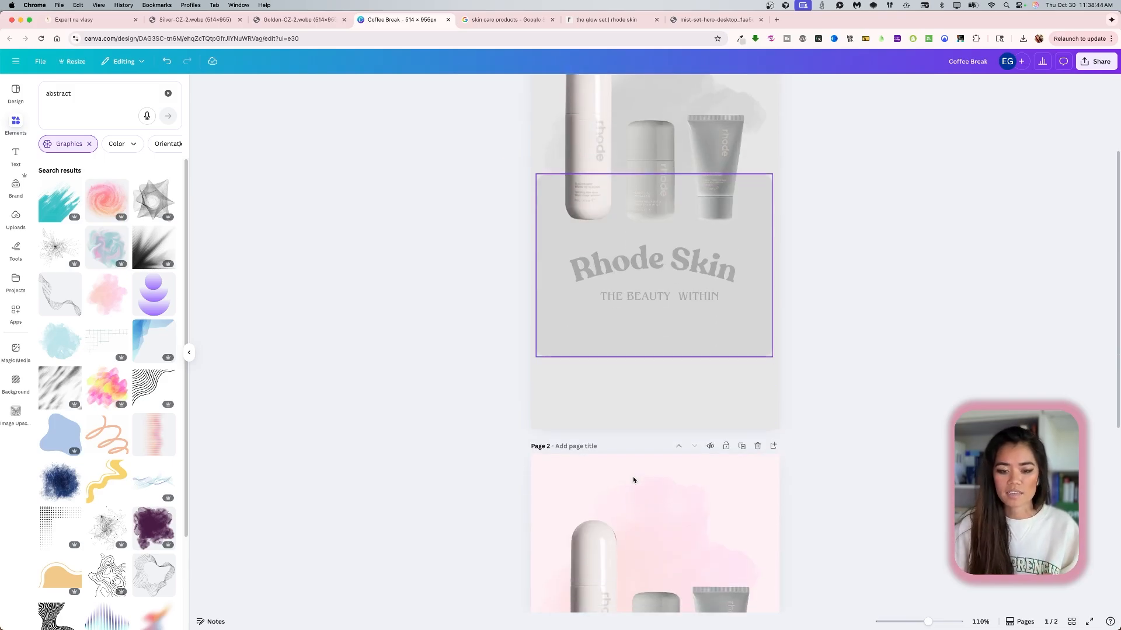
{"action": "left_click", "coordinate": [583, 447]}
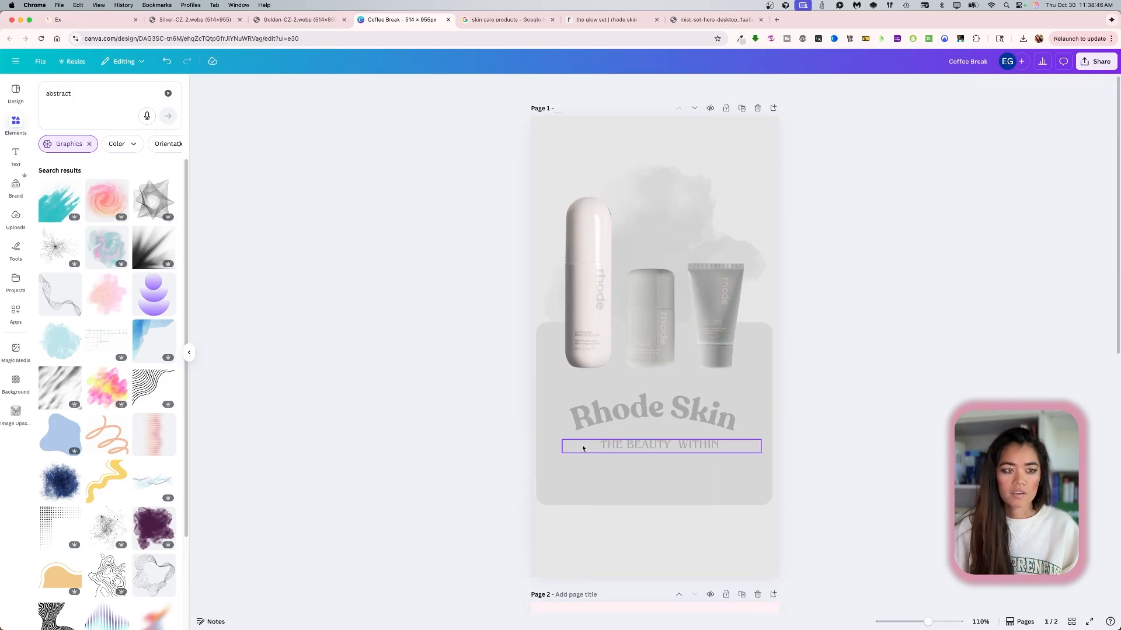
{"action": "left_click", "coordinate": [426, 285]}
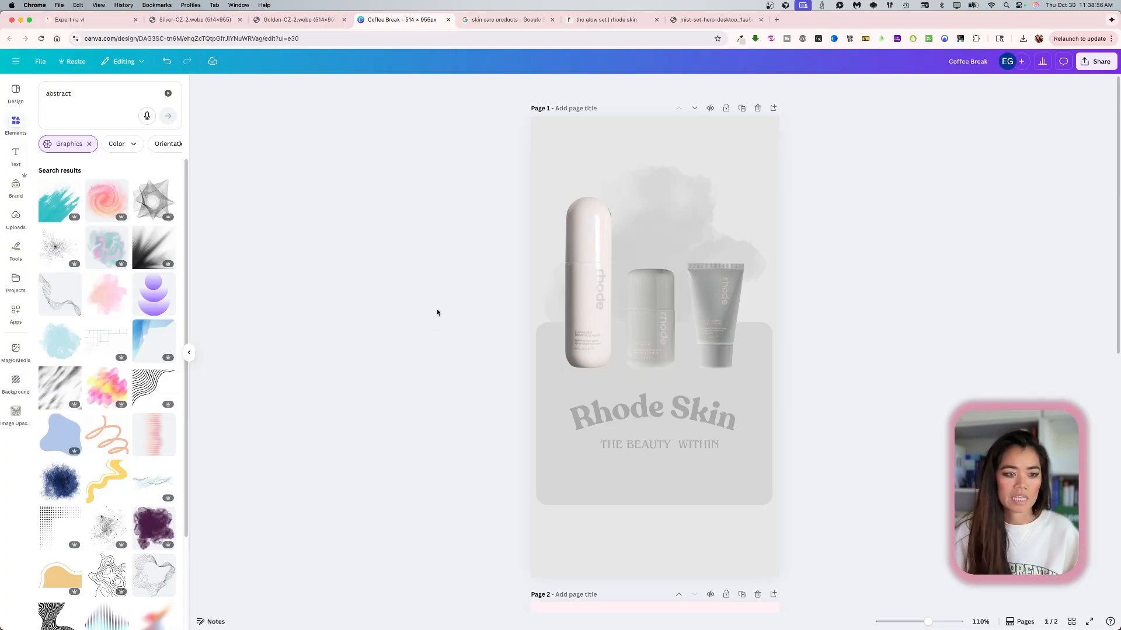
Compare the pink card on page 2 with the Silver and Golden reference images and the shop's collection cards, returning to the Canva design.
{"action": "scroll", "coordinate": [786, 328], "scroll_direction": "down", "scroll_amount": 8}
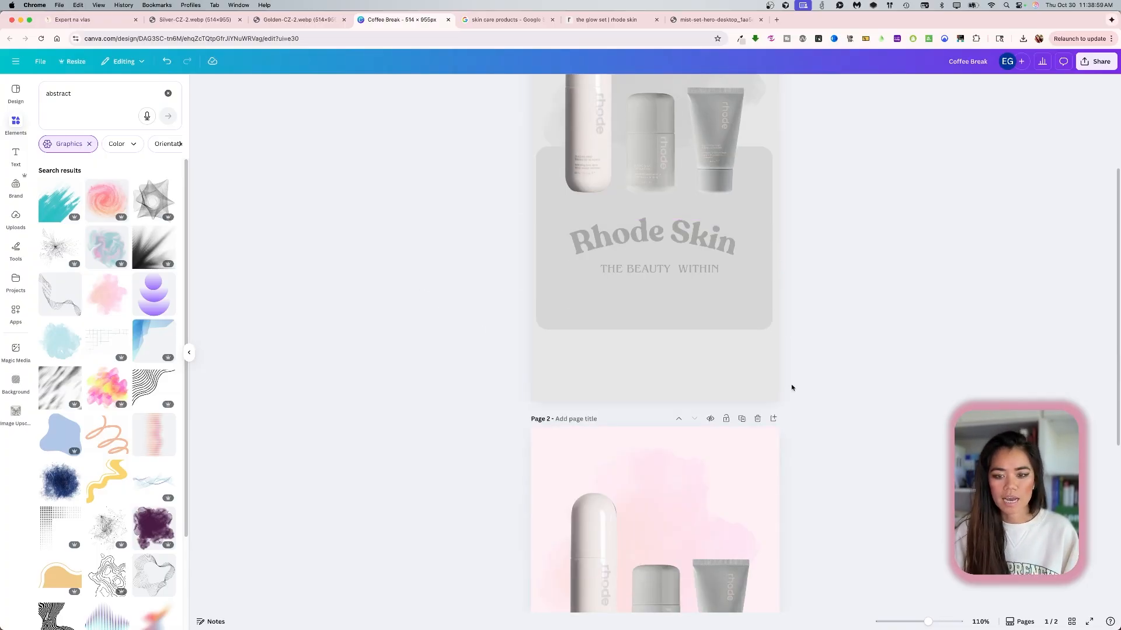
{"action": "scroll", "coordinate": [745, 482], "scroll_direction": "down", "scroll_amount": 1}
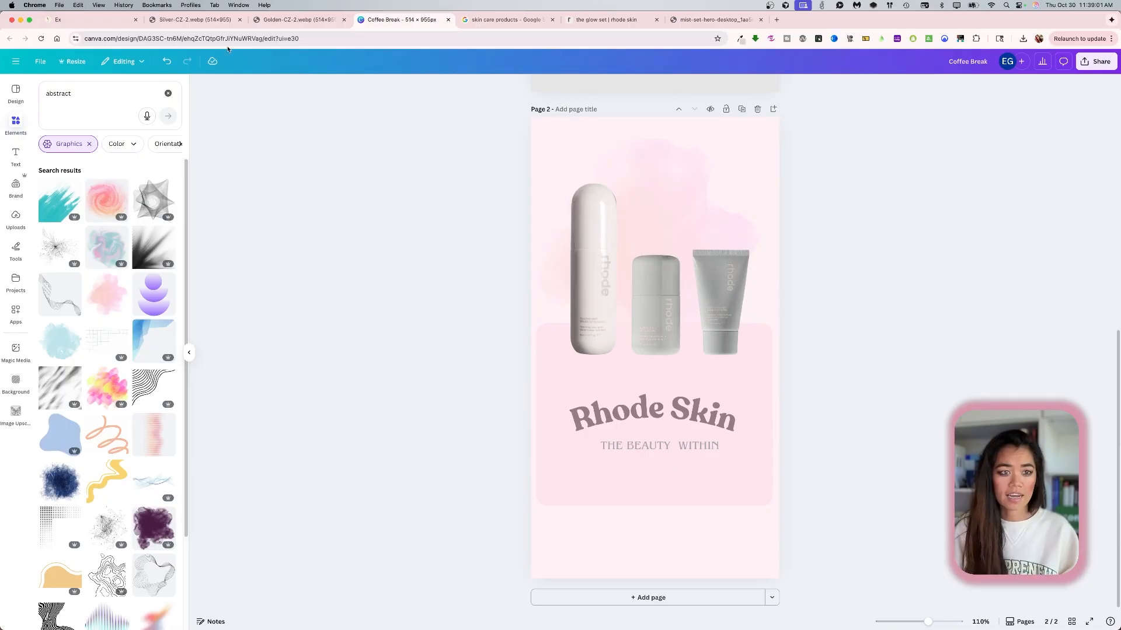
{"action": "left_click", "coordinate": [192, 19]}
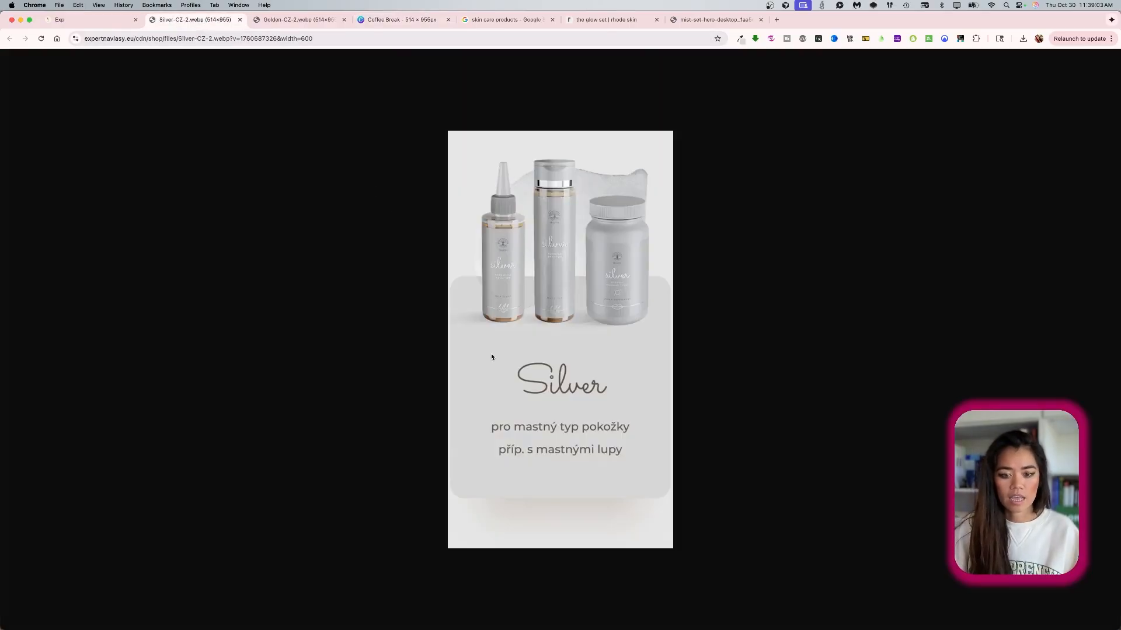
{"action": "left_click", "coordinate": [312, 21]}
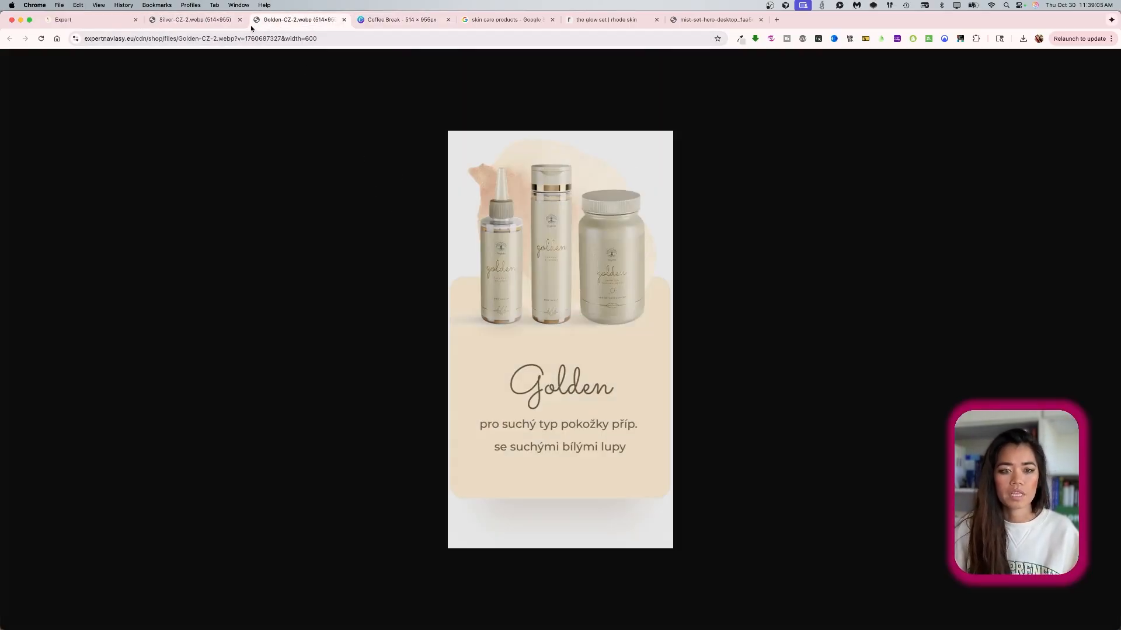
{"action": "left_click", "coordinate": [94, 19]}
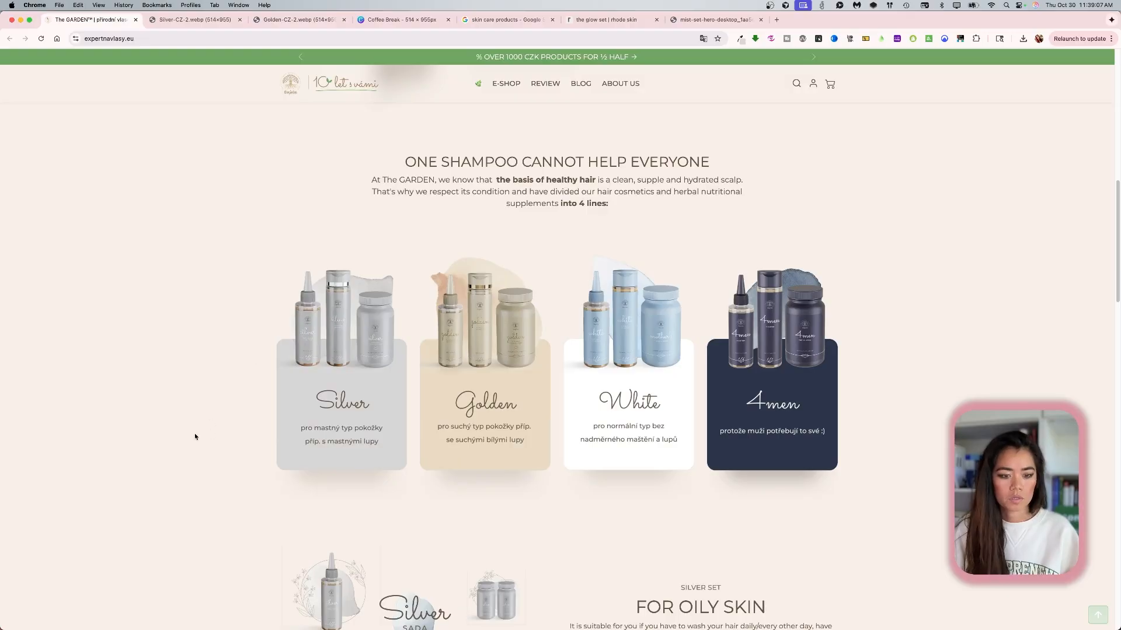
{"action": "left_click", "coordinate": [402, 19]}
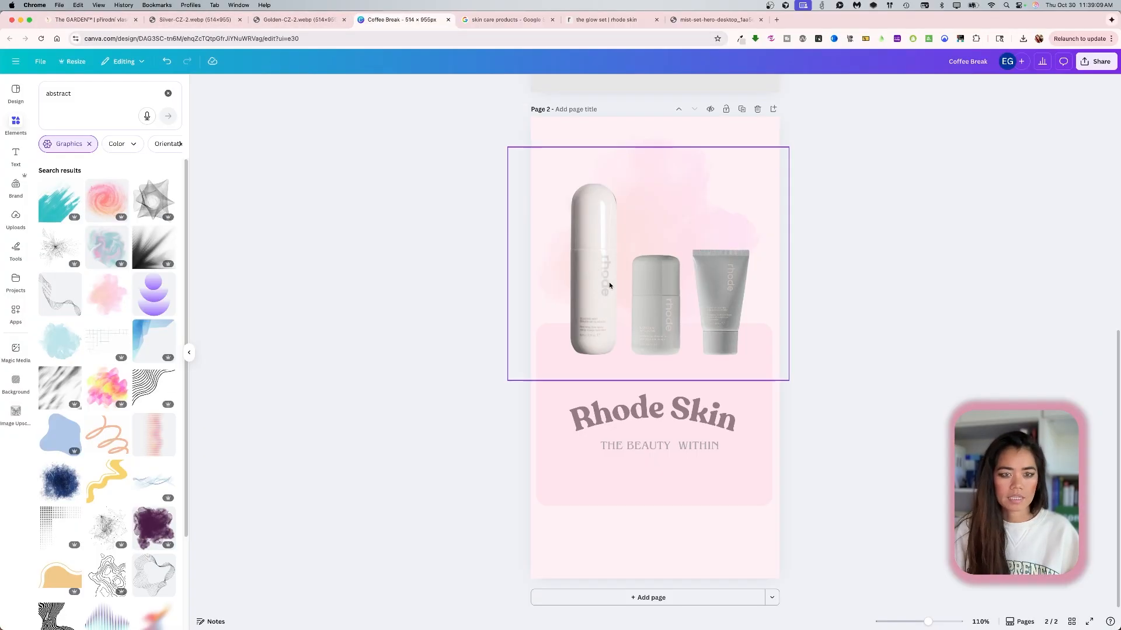
Collapse the graphics search results and leave page 2 with nothing selected.
{"action": "left_click", "coordinate": [729, 500]}
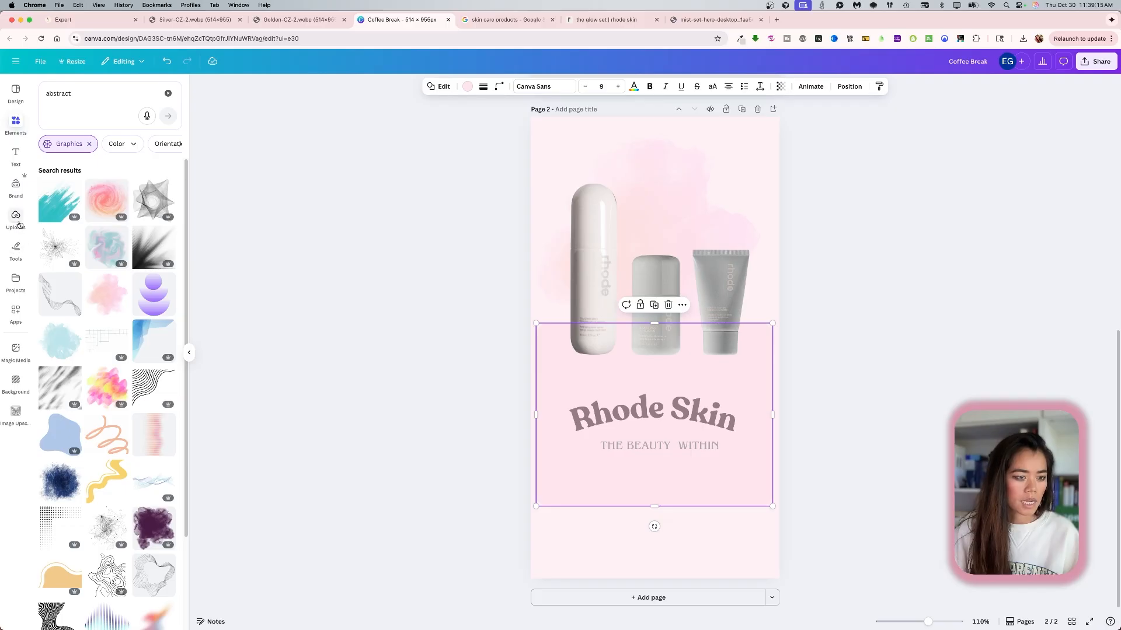
{"action": "left_click", "coordinate": [17, 123]}
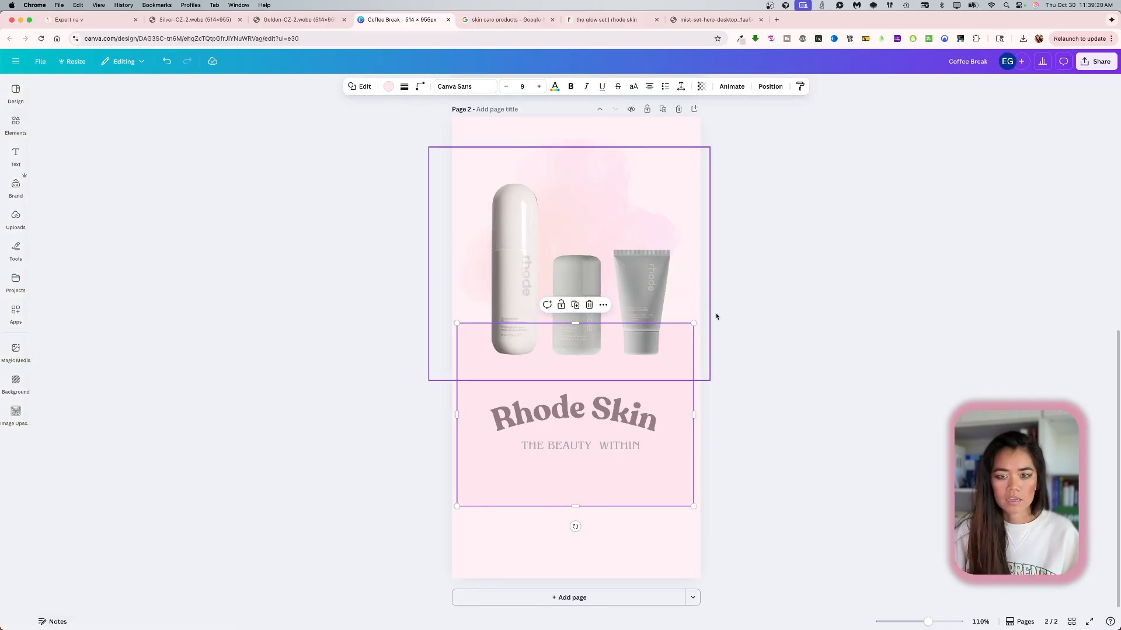
{"action": "left_click", "coordinate": [814, 356]}
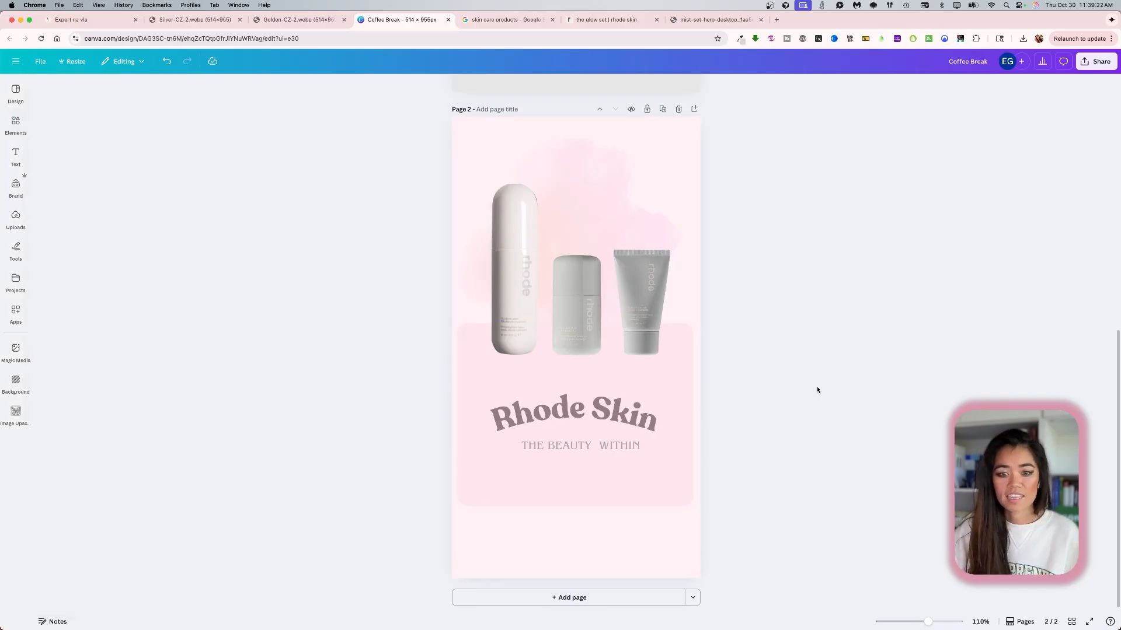